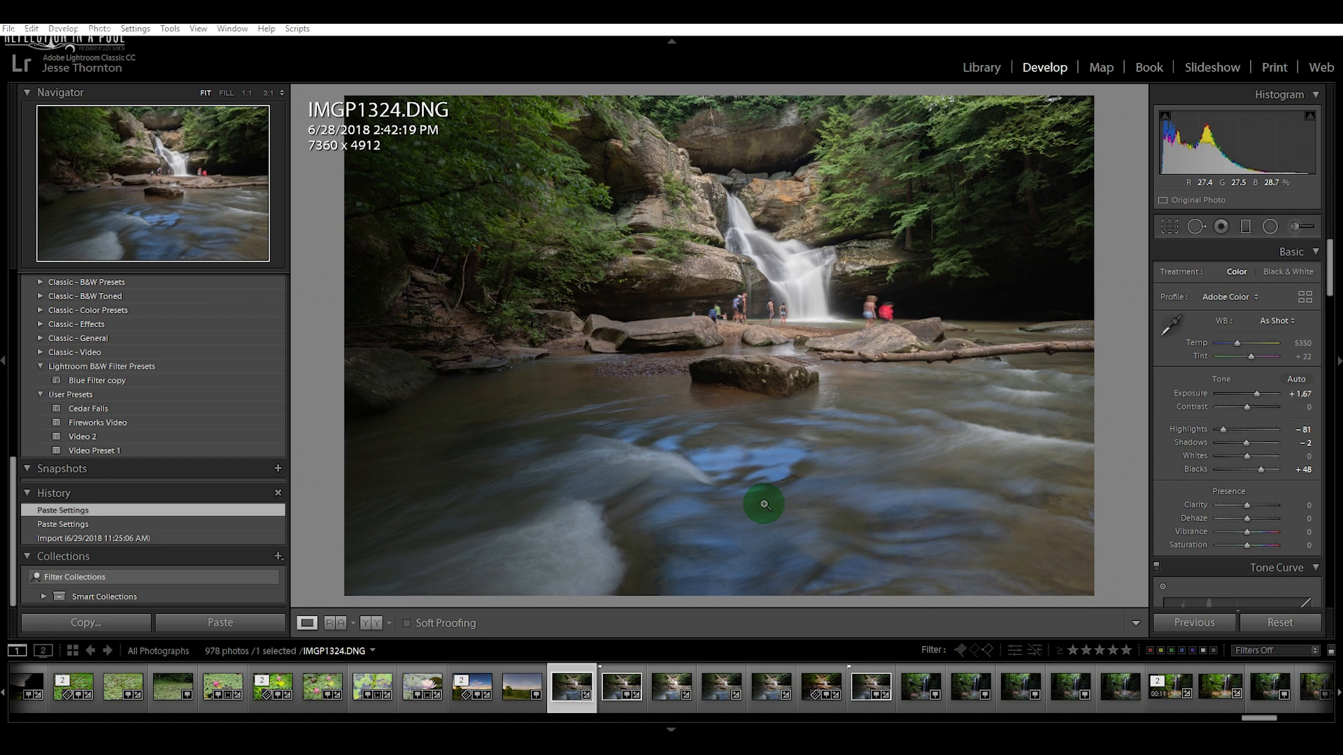
Step: Review the waterfall photos IMGP1325.DNG through IMGP1328.DNG one after another, comparing where the people stand
left_click(629, 687)
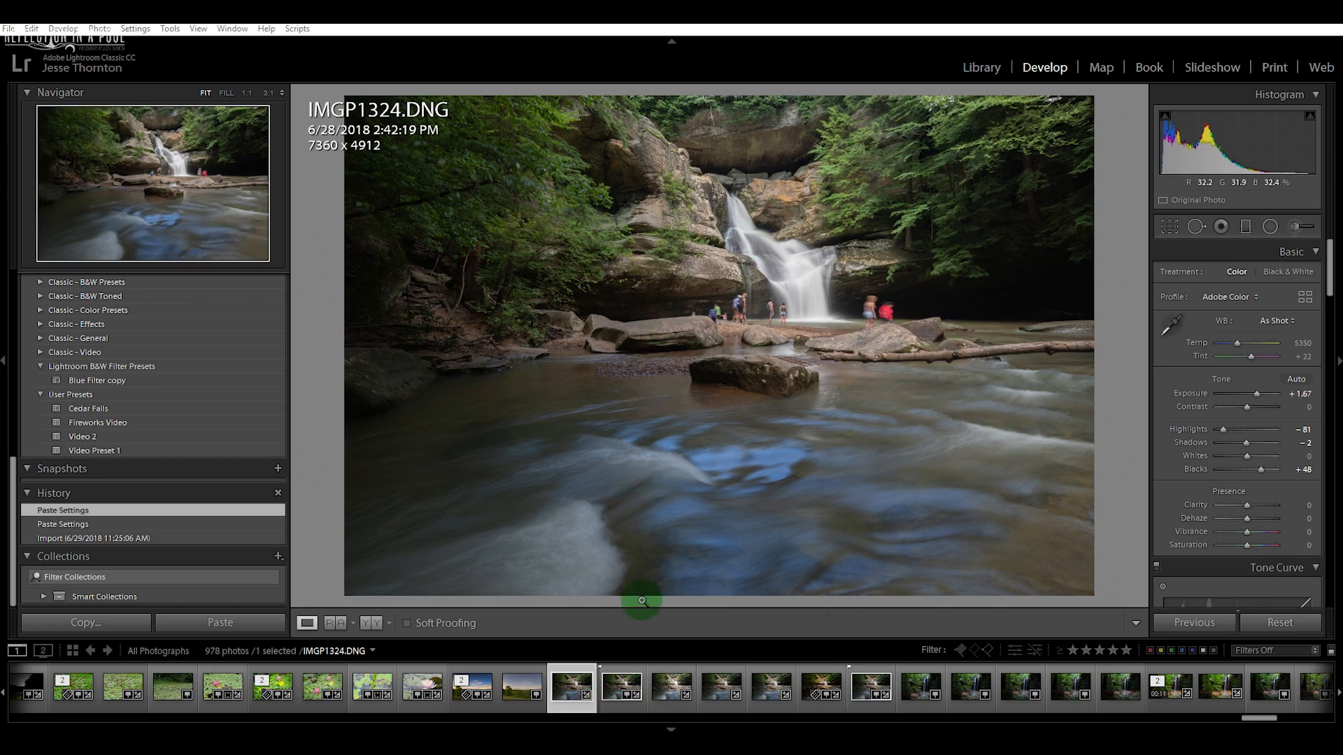
left_click(618, 704)
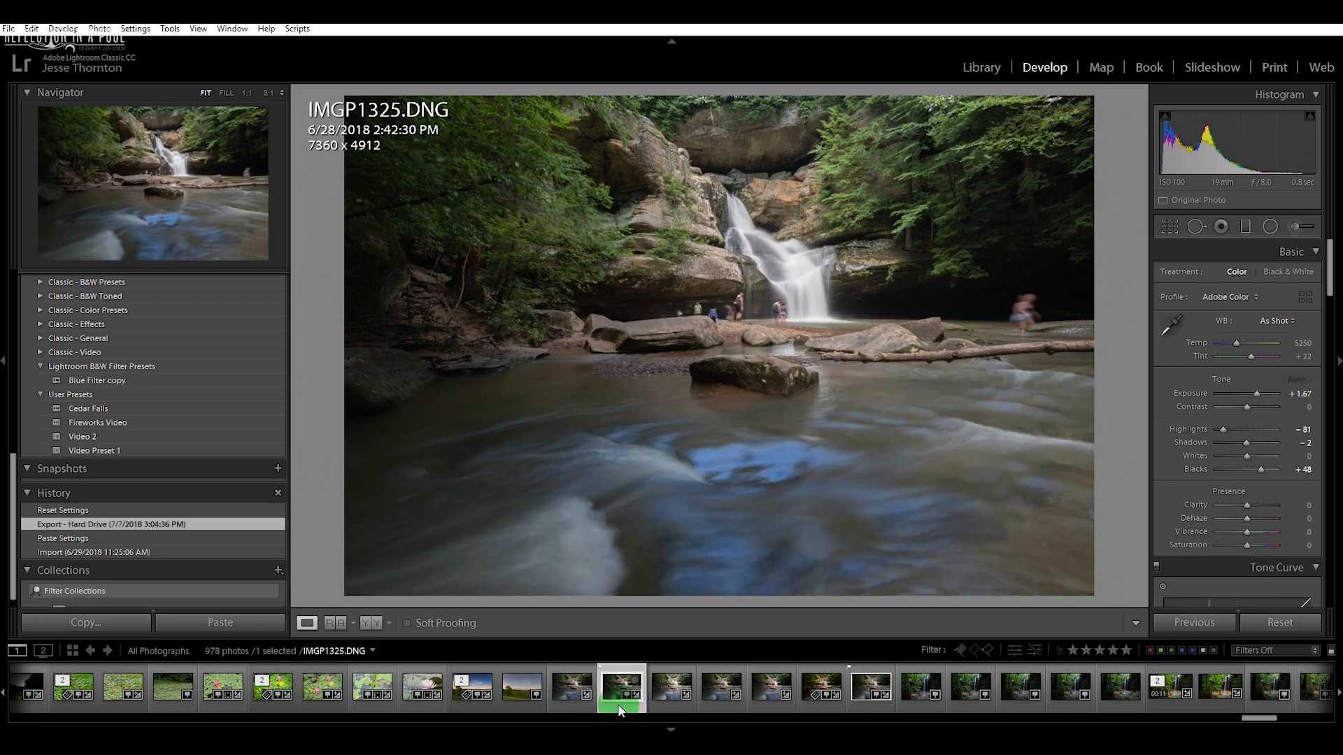
left_click(672, 705)
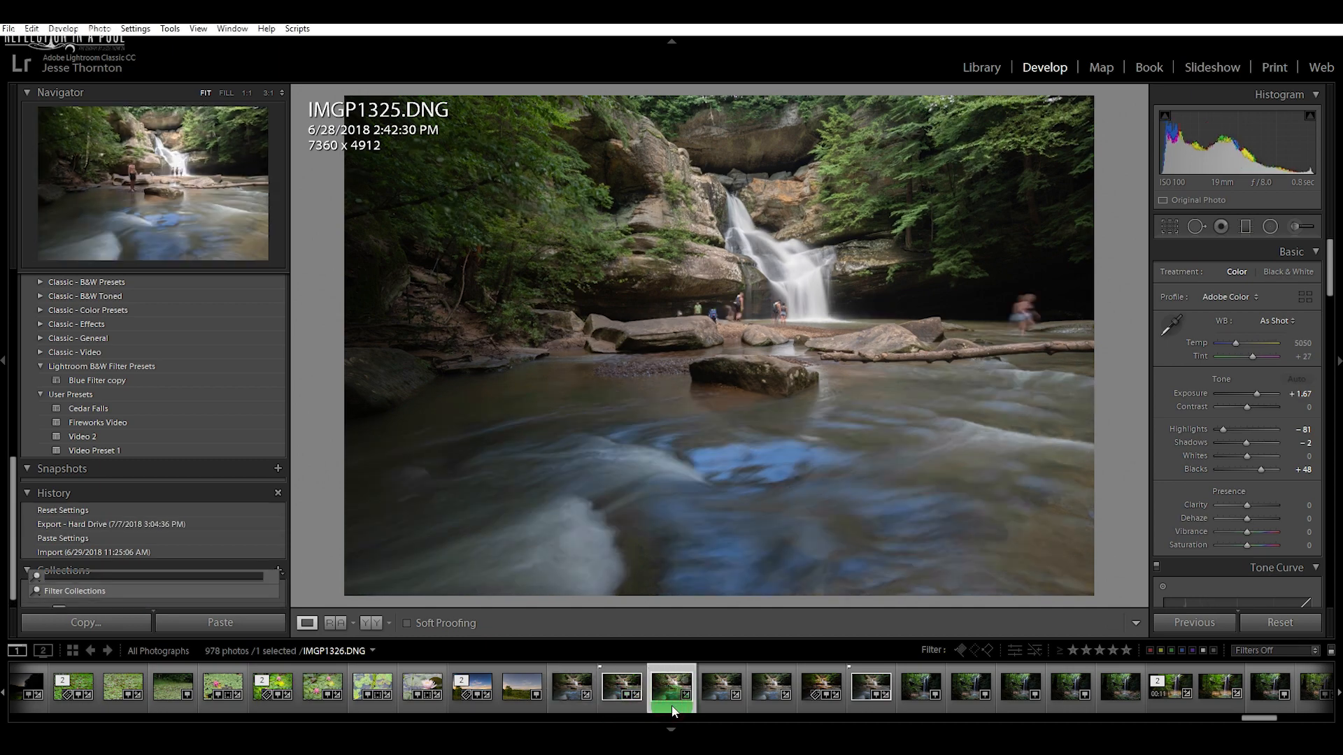
left_click(723, 705)
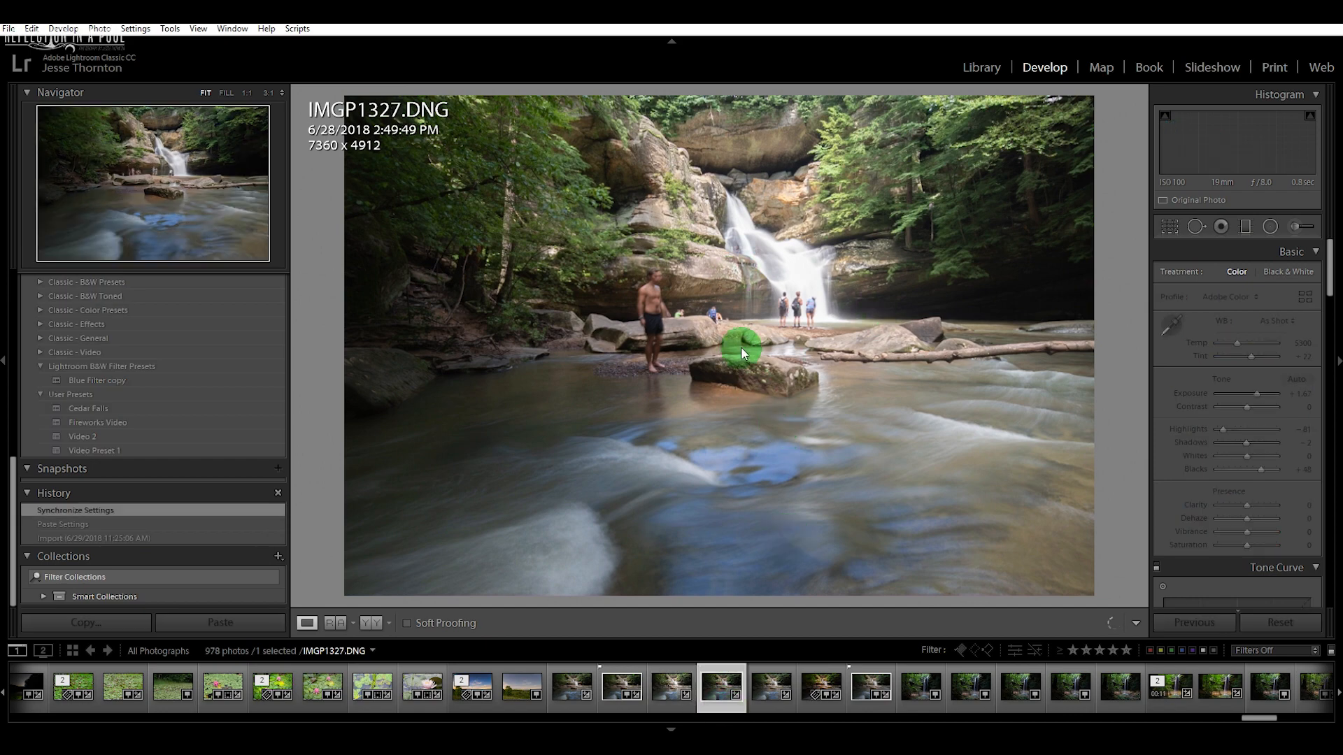
left_click(764, 704)
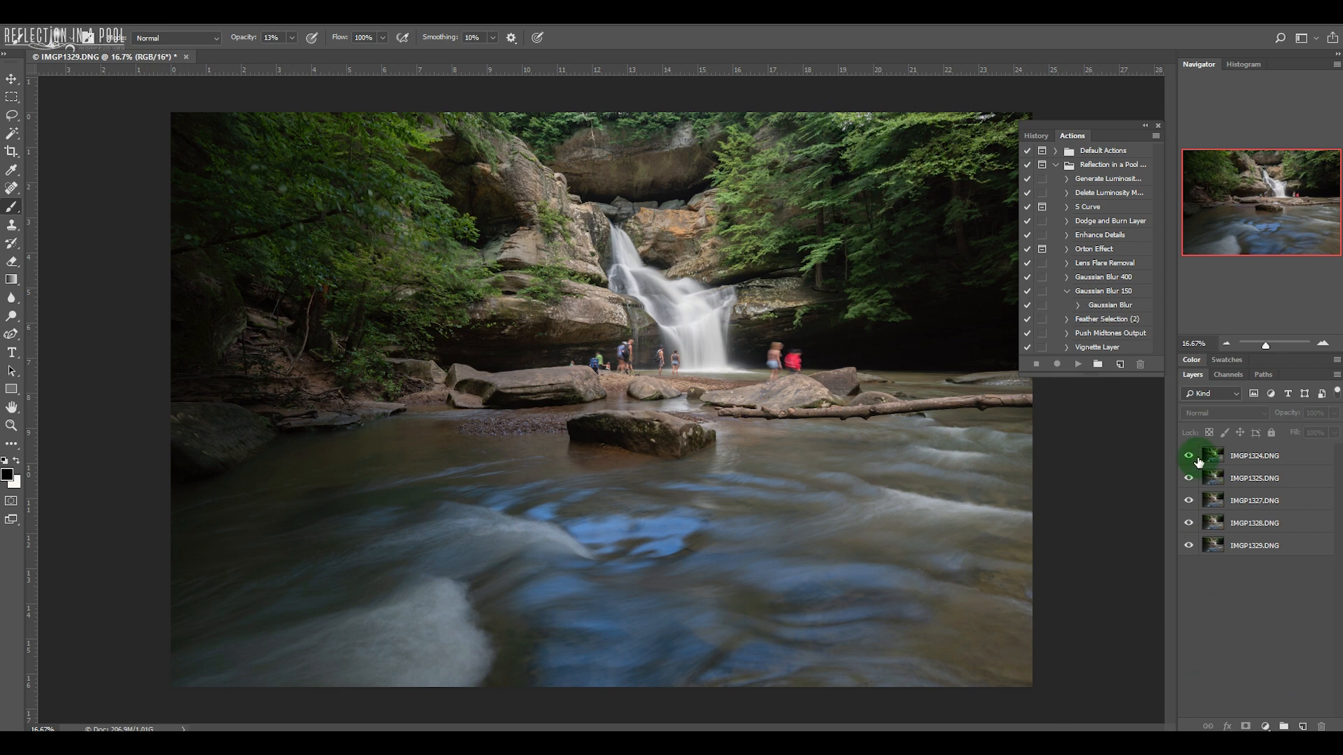
Step: In Photoshop, convert all five photo layers, IMGP1324.DNG through IMGP1329.DNG, into one smart object
left_click(1244, 458)
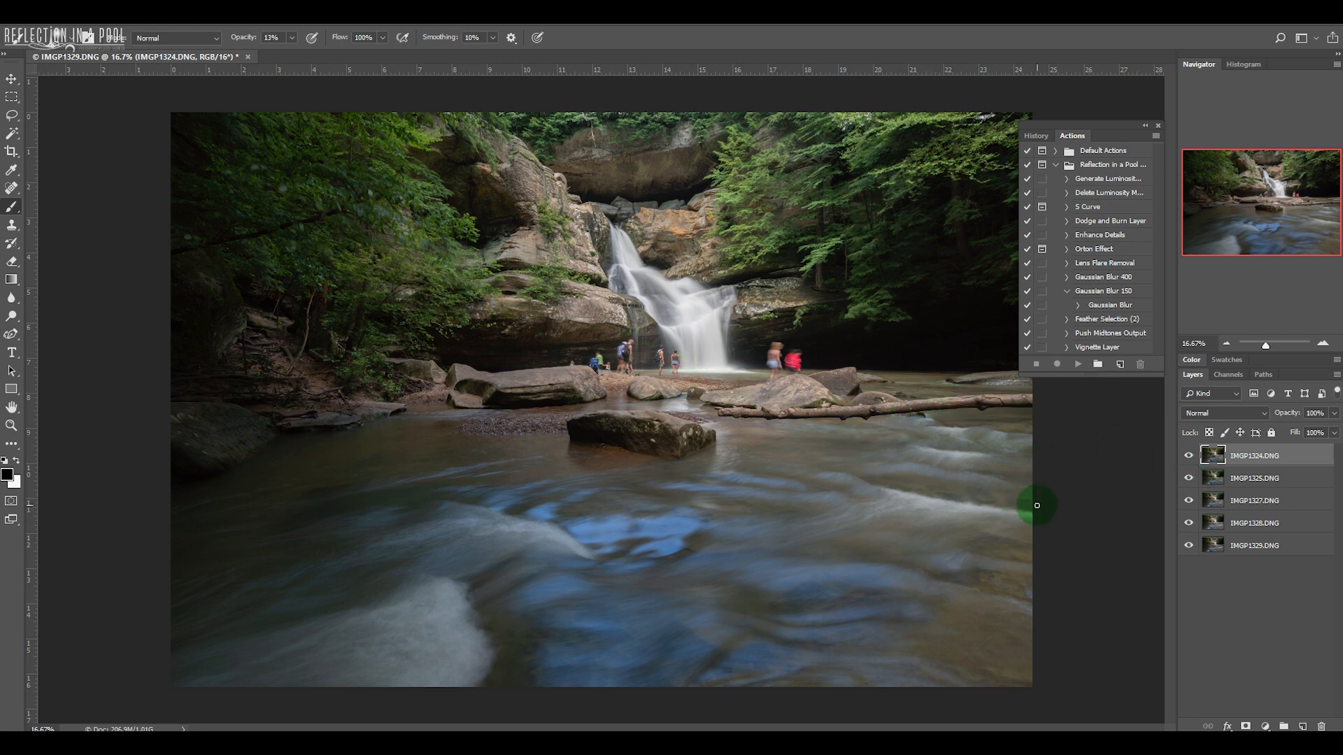
left_click(1247, 549, "shift")
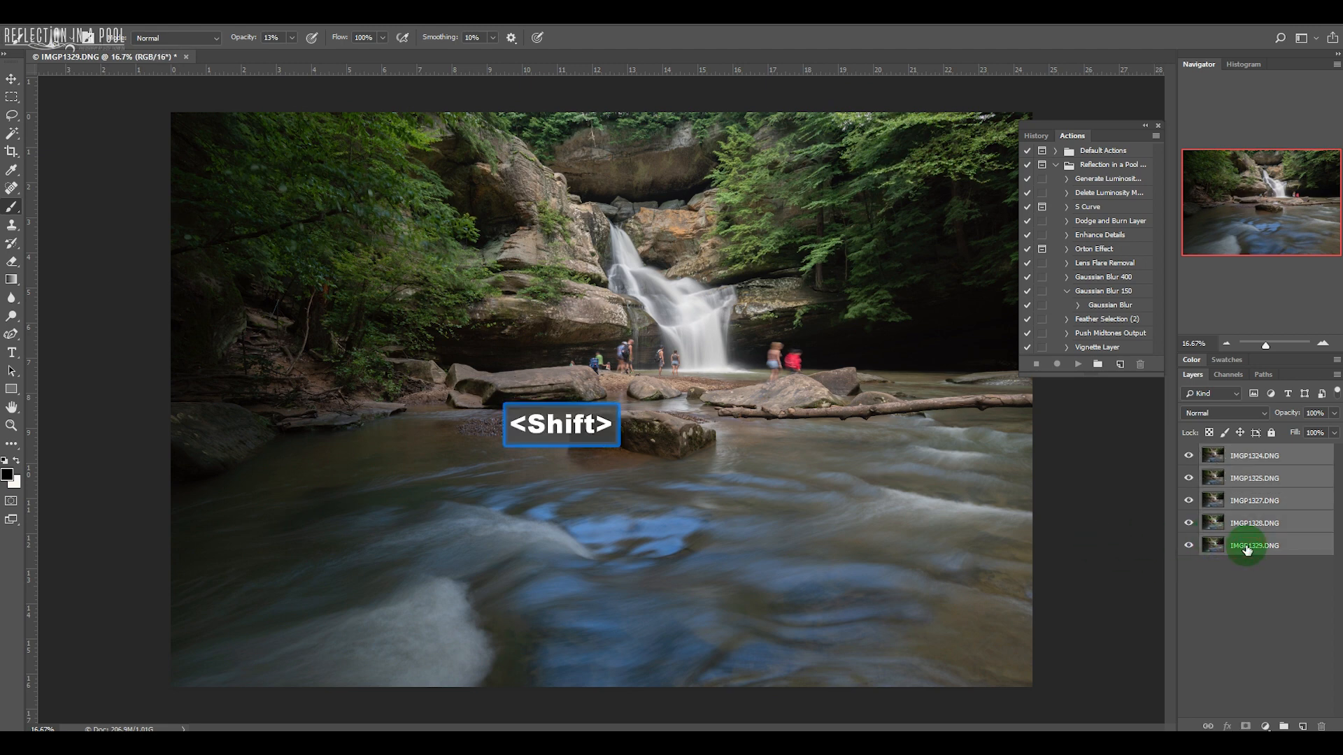
right_click(1251, 470)
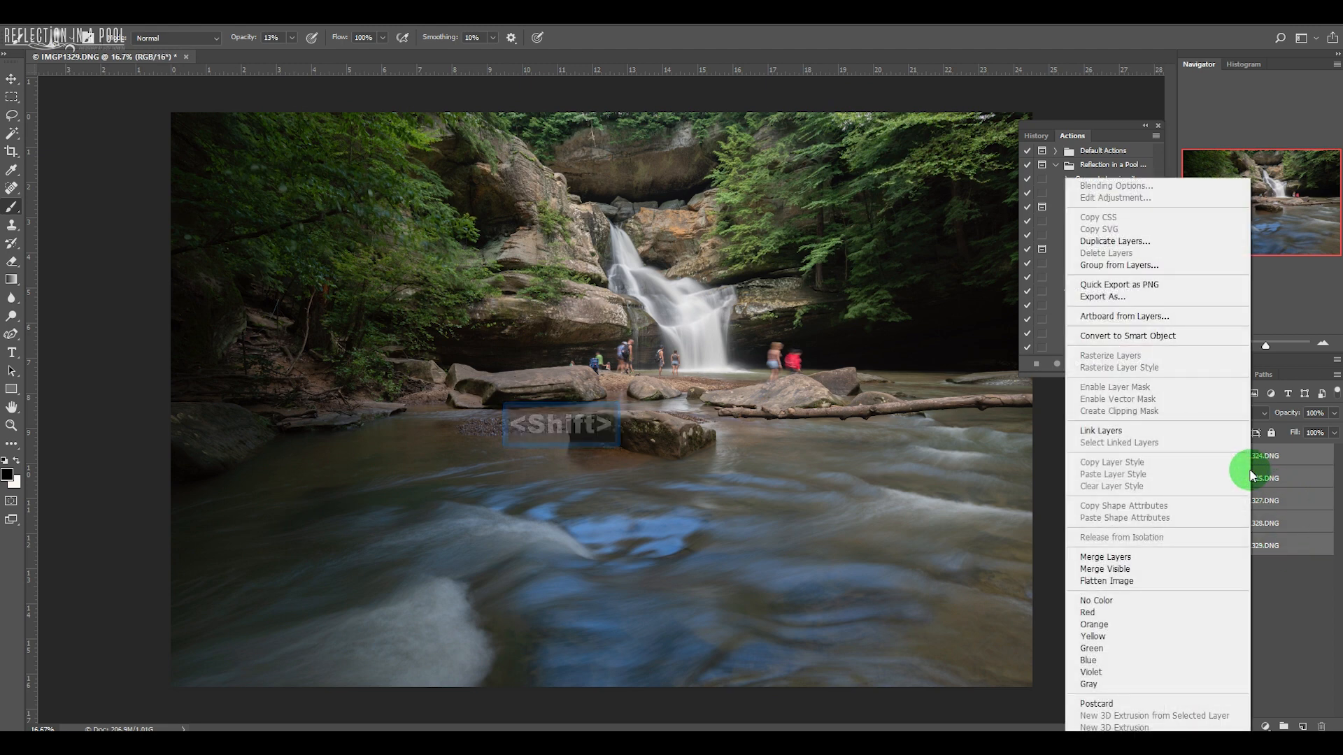
left_click(1120, 336)
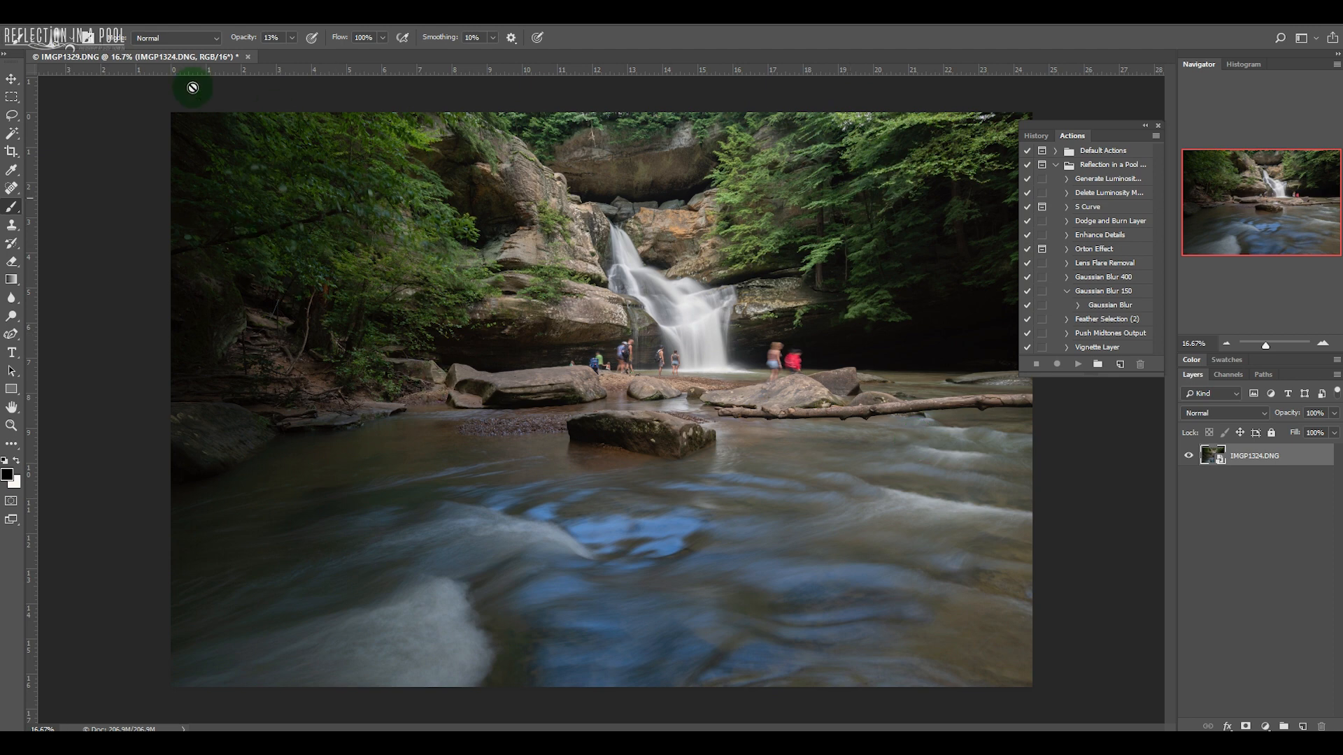
Step: Apply the Median stack mode to the IMGP1324.DNG smart object
left_click(122, 26)
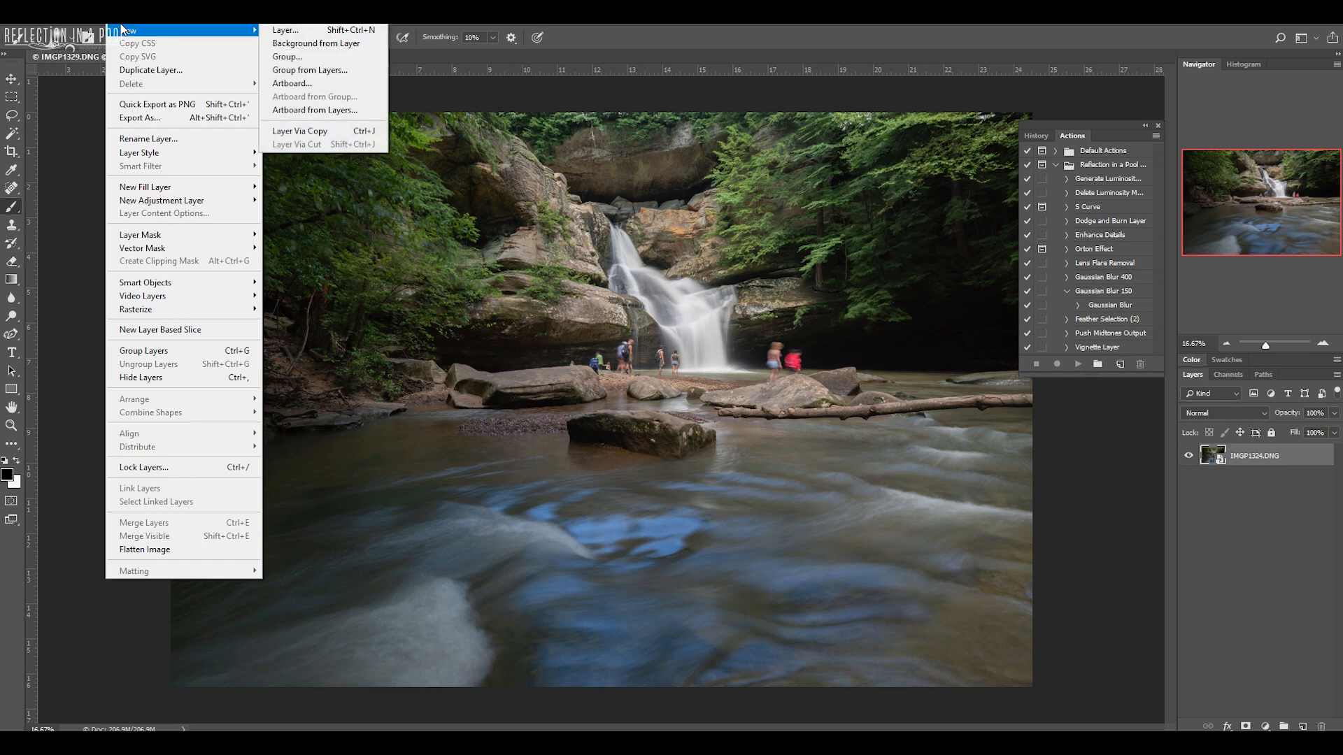
left_click(117, 118)
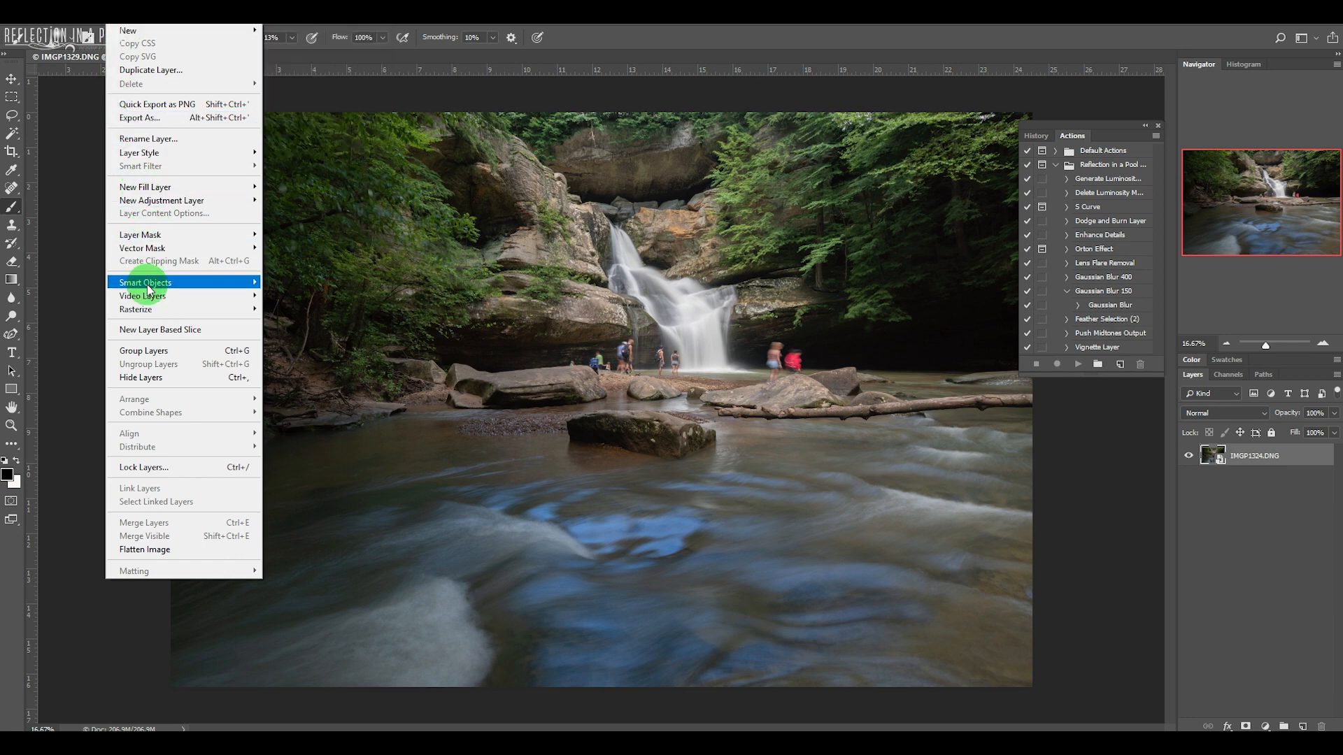
mouse_move(140, 283)
mouse_move(350, 497)
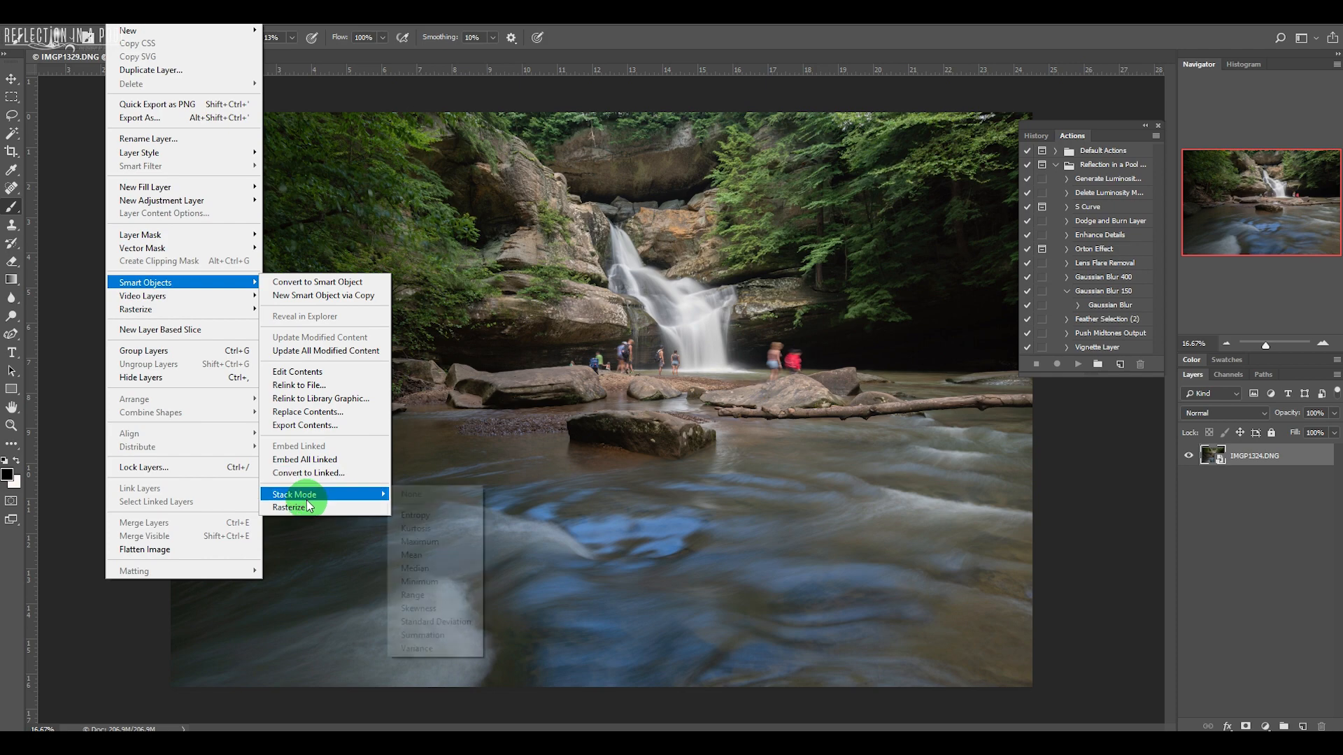
left_click(442, 568)
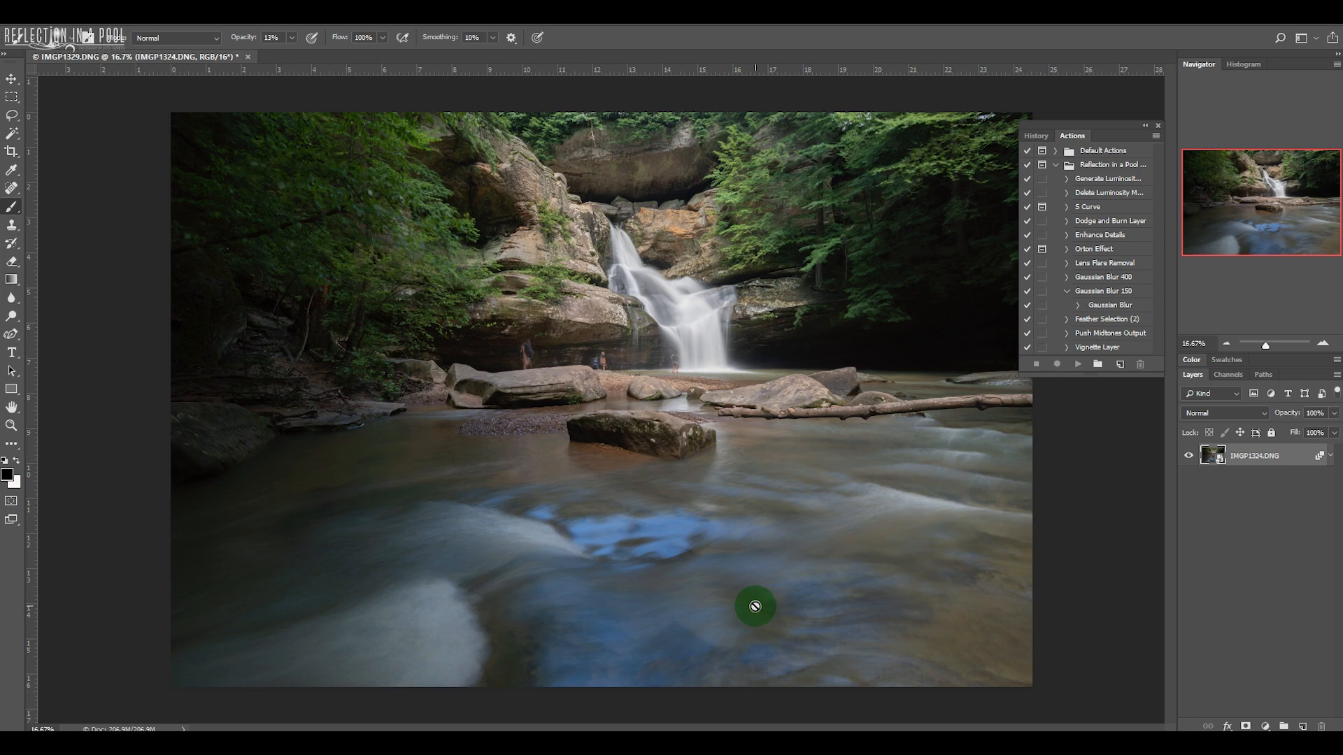
Step: Examine the median-stacked image up close around the waterfall, rocks and trees for leftover people and ghosting
left_click(1323, 345)
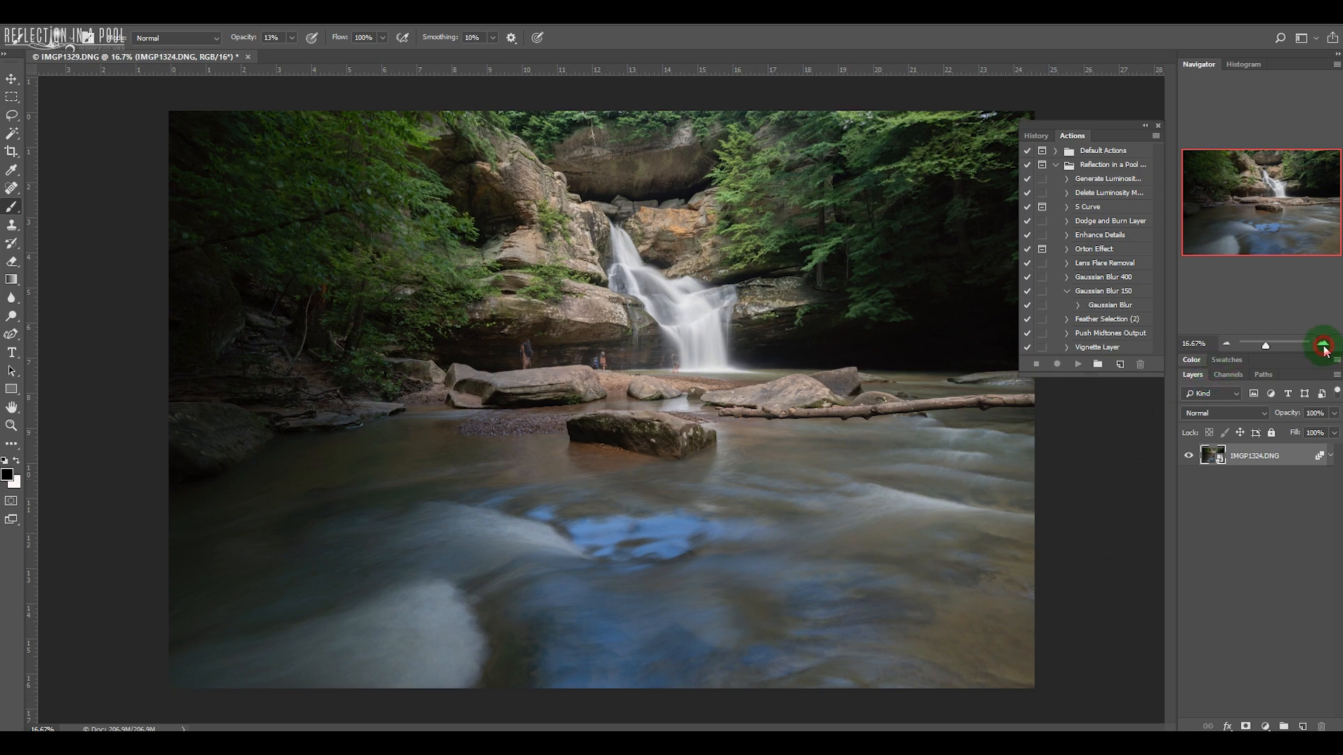
left_click(1323, 345)
left_click(1323, 344)
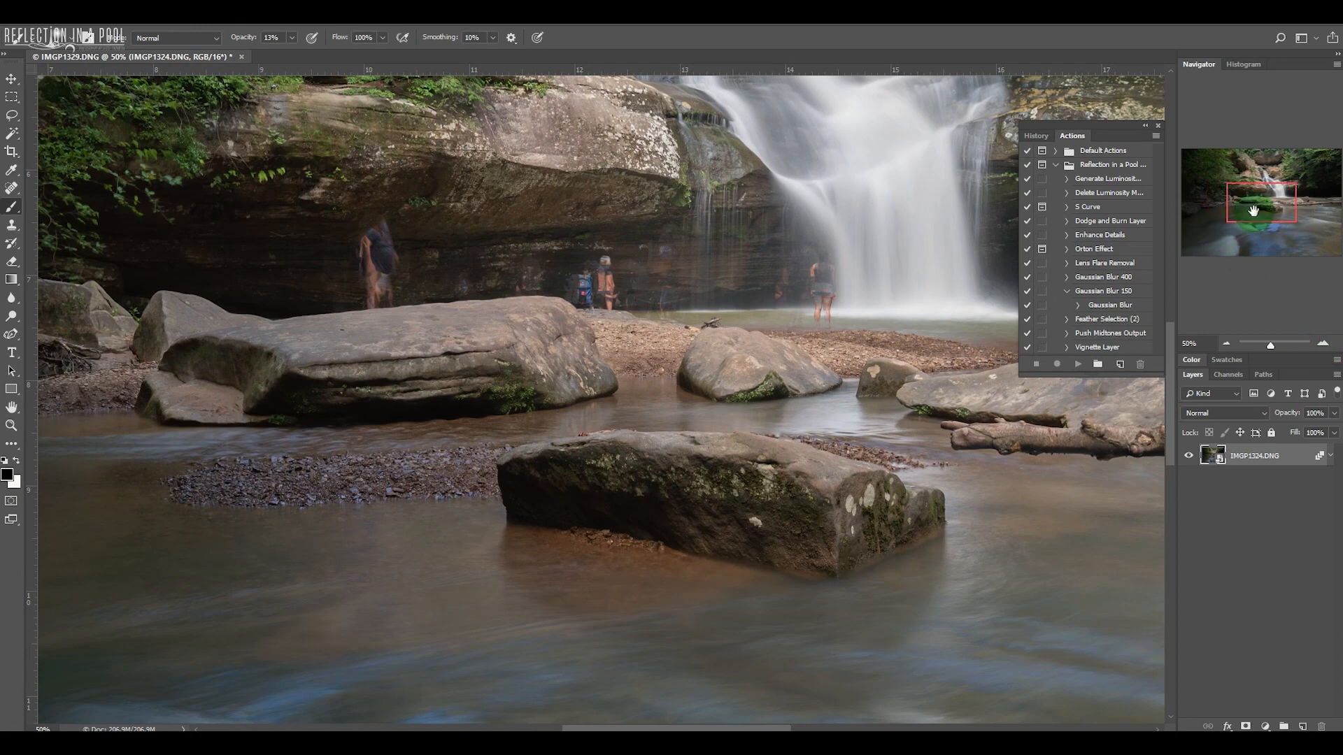
left_click_drag(1252, 210, 1257, 202)
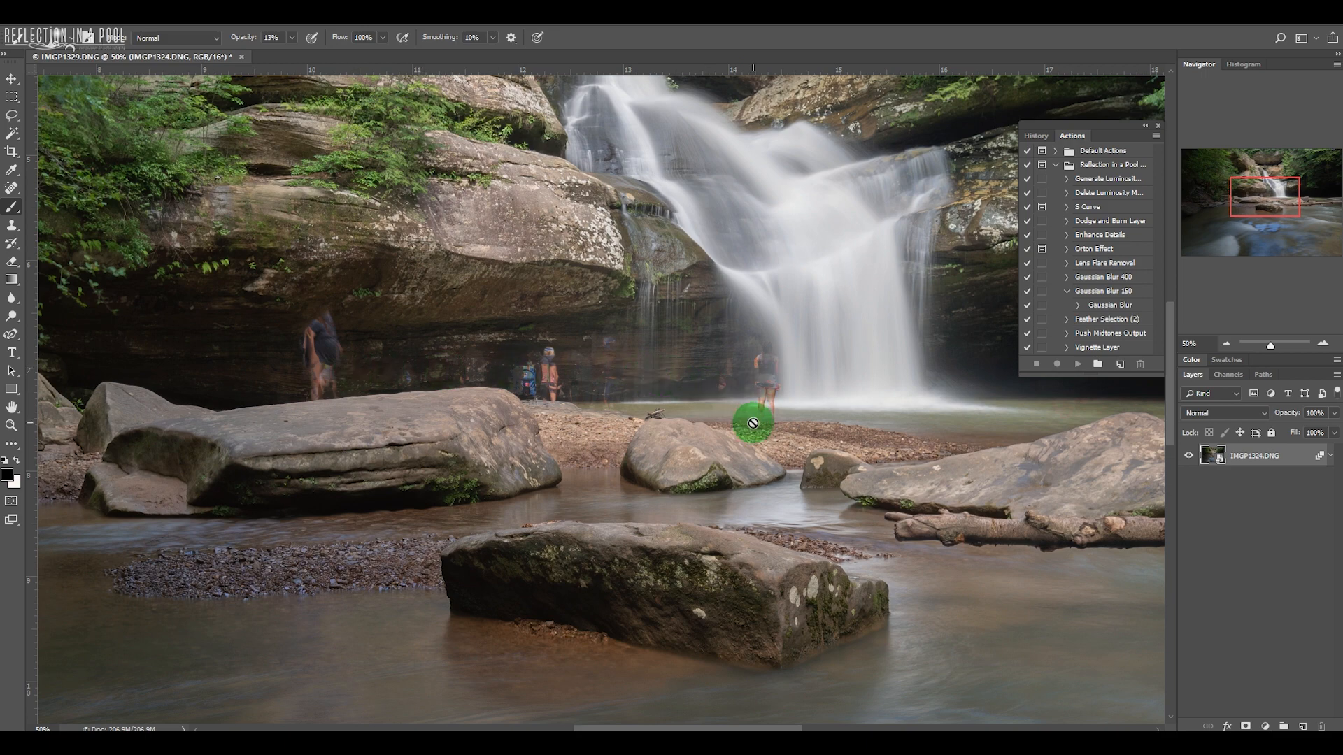
left_click_drag(1270, 187, 1290, 164)
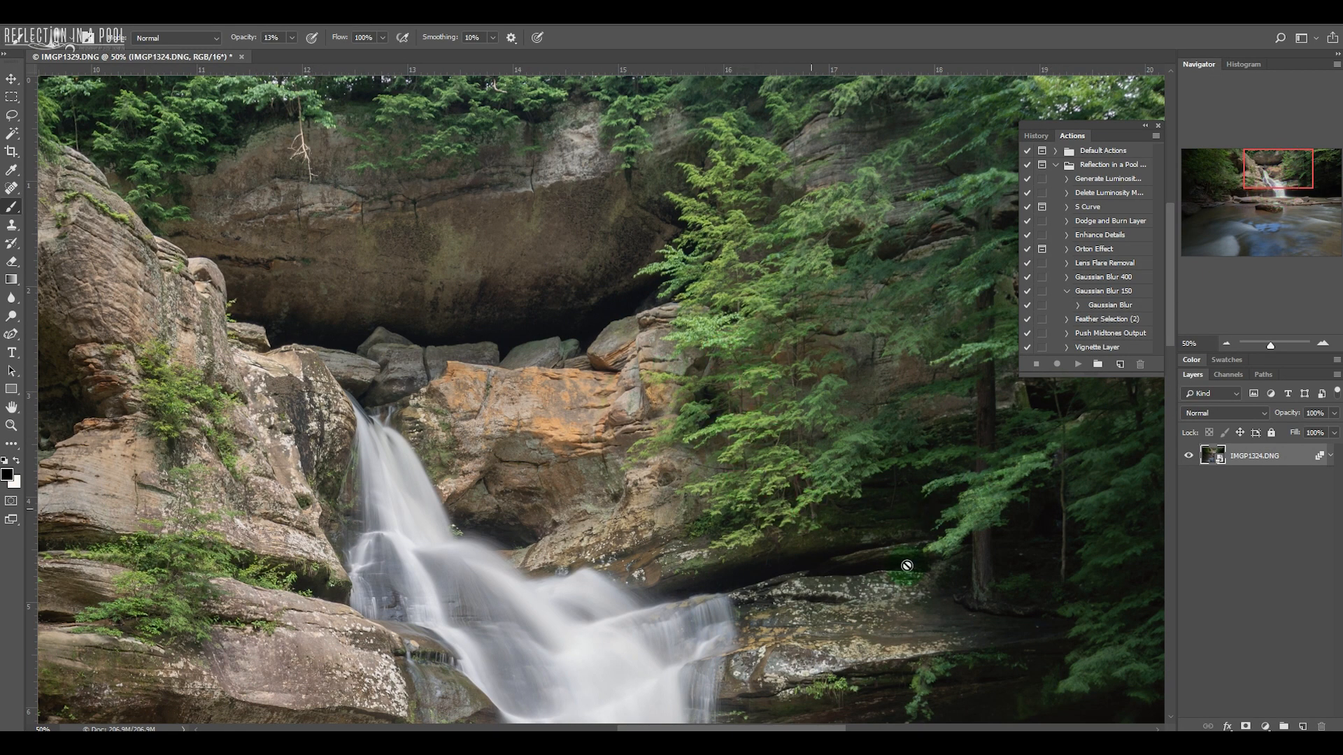
left_click_drag(1261, 166, 1308, 191)
left_click(1227, 342)
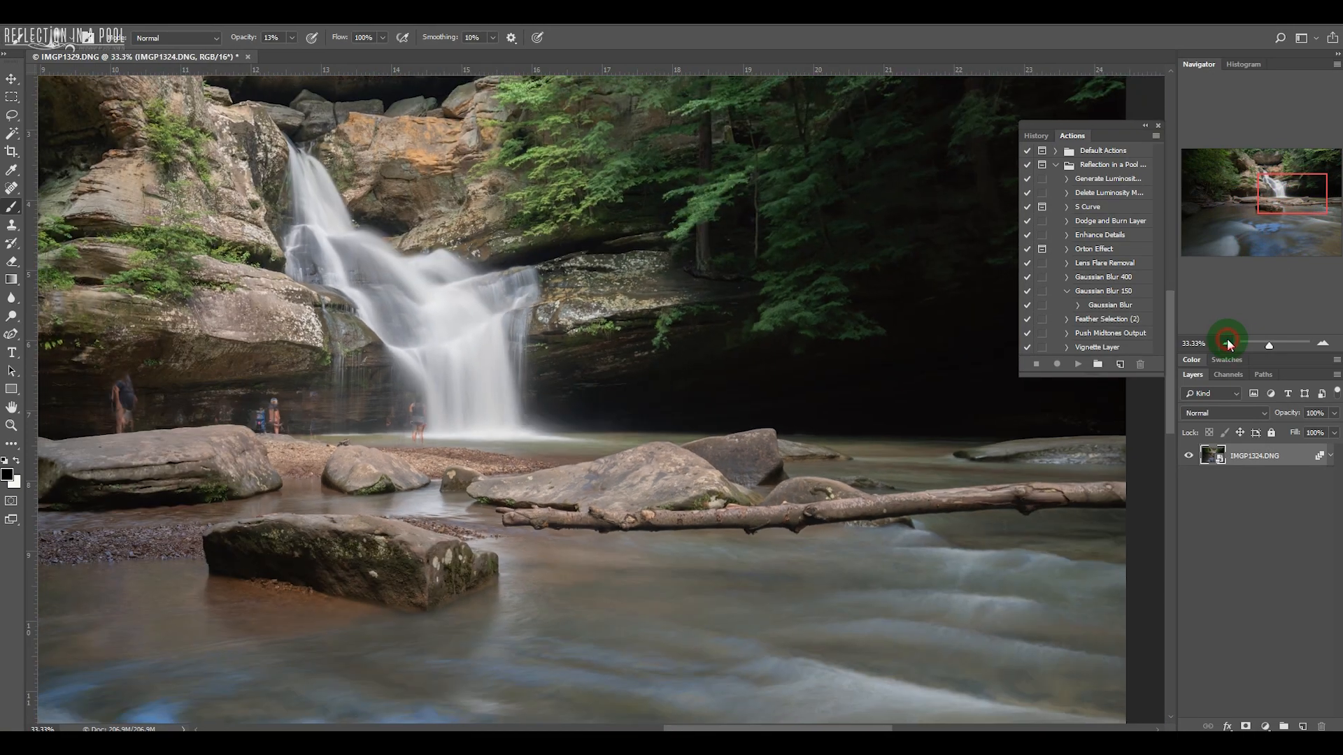
left_click(1228, 342)
left_click(1228, 342)
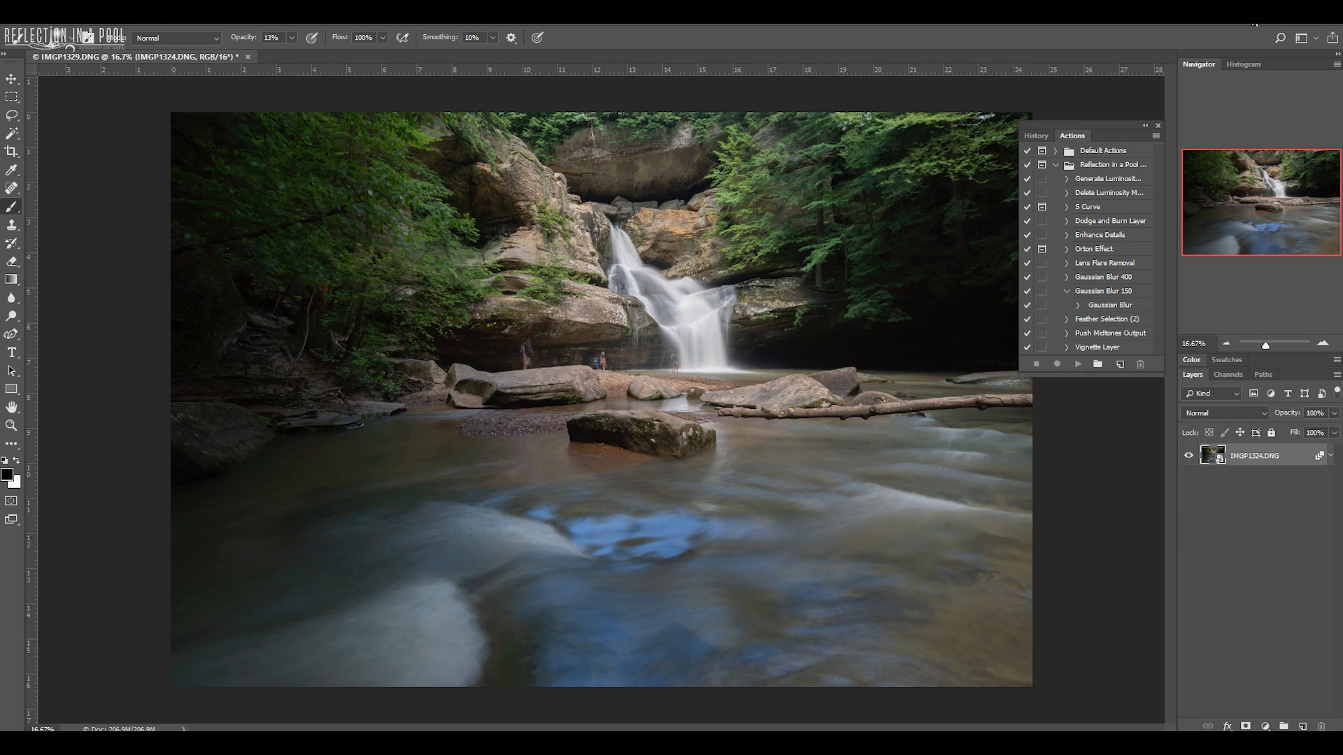
Step: Close the stacked document and compare photos IMGP1328.DNG, IMGP1325.DNG and IMGP1329.DNG in Lightroom
key("ctrl+w")
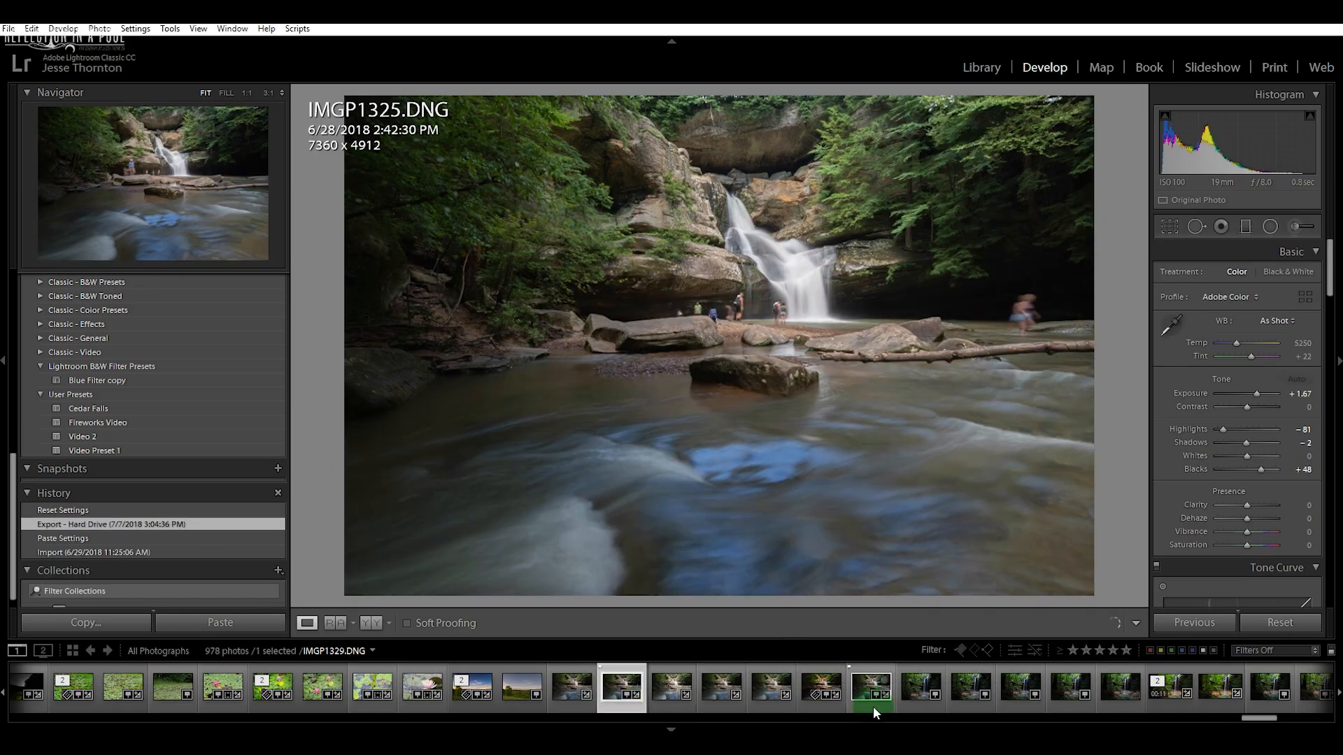
left_click(773, 711)
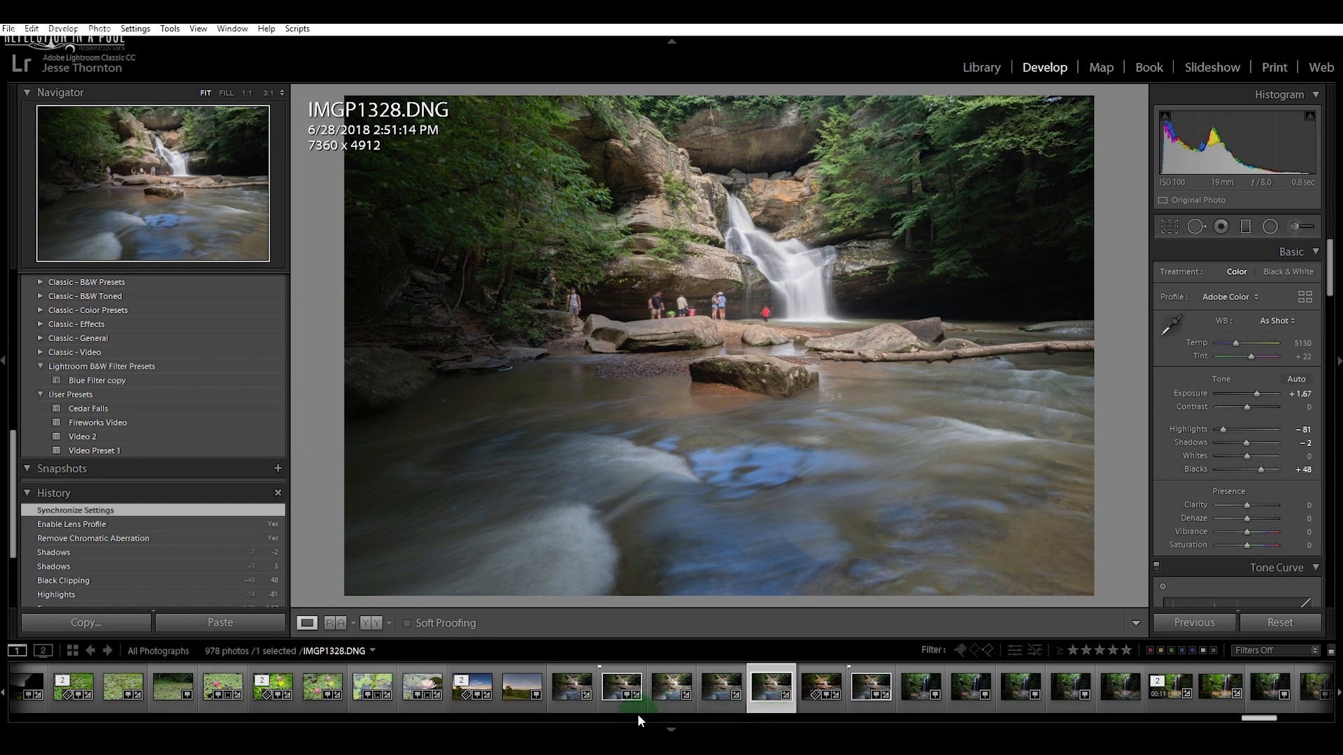
left_click(612, 708)
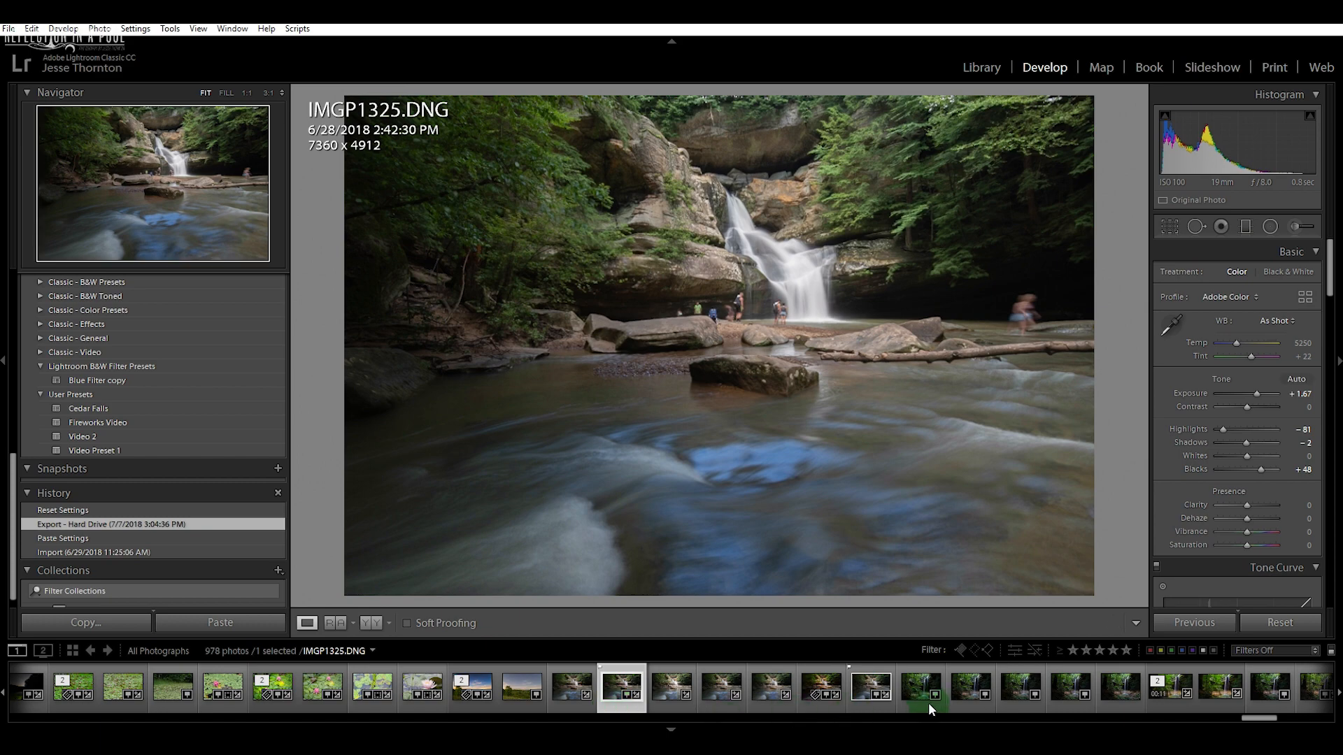
left_click(871, 708)
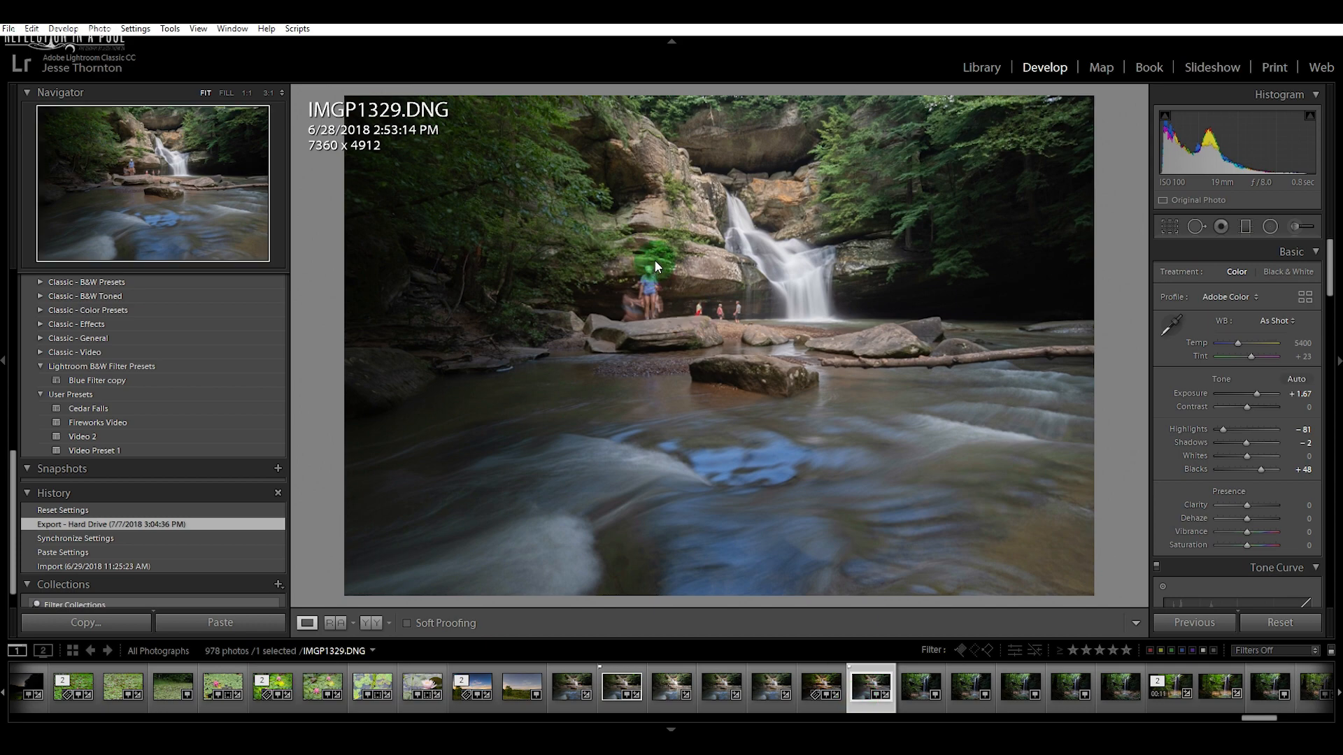
left_click(619, 711)
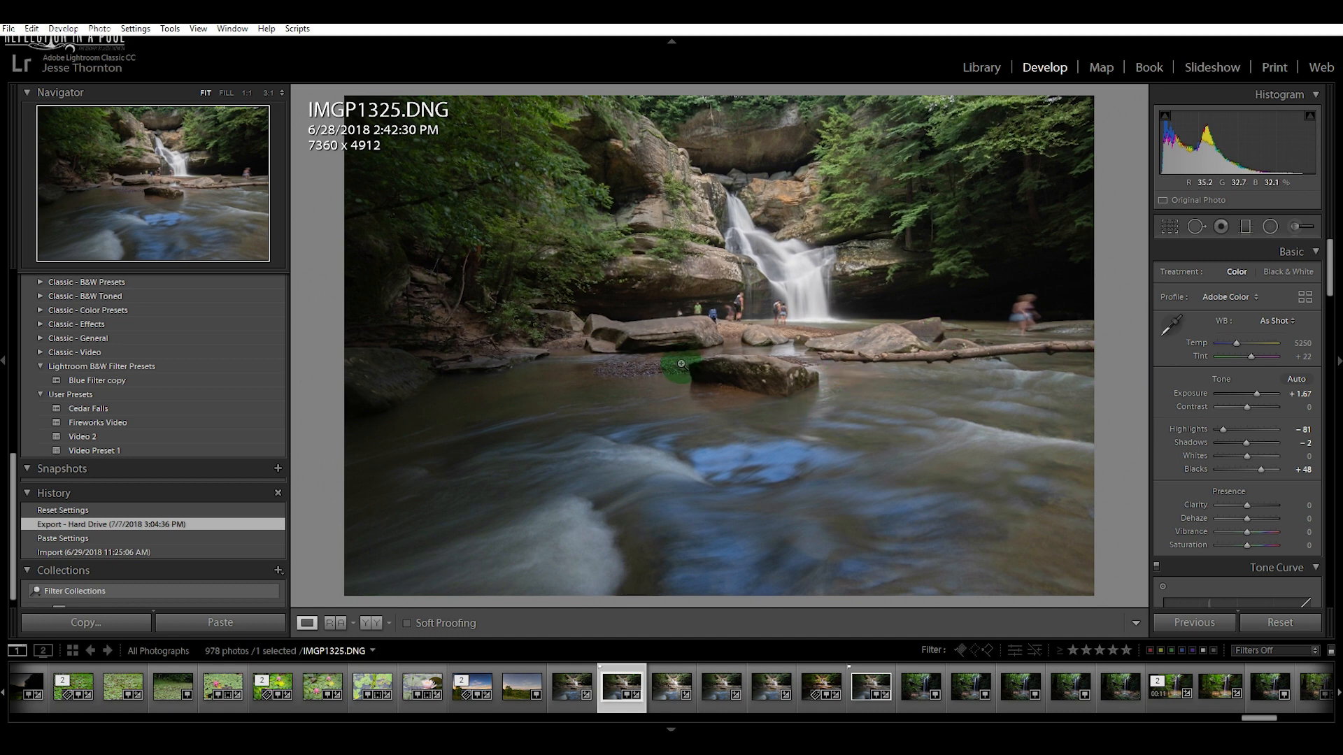
Step: Reset the develop settings of IMGP1325.DNG and IMGP1329.DNG
right_click(618, 706)
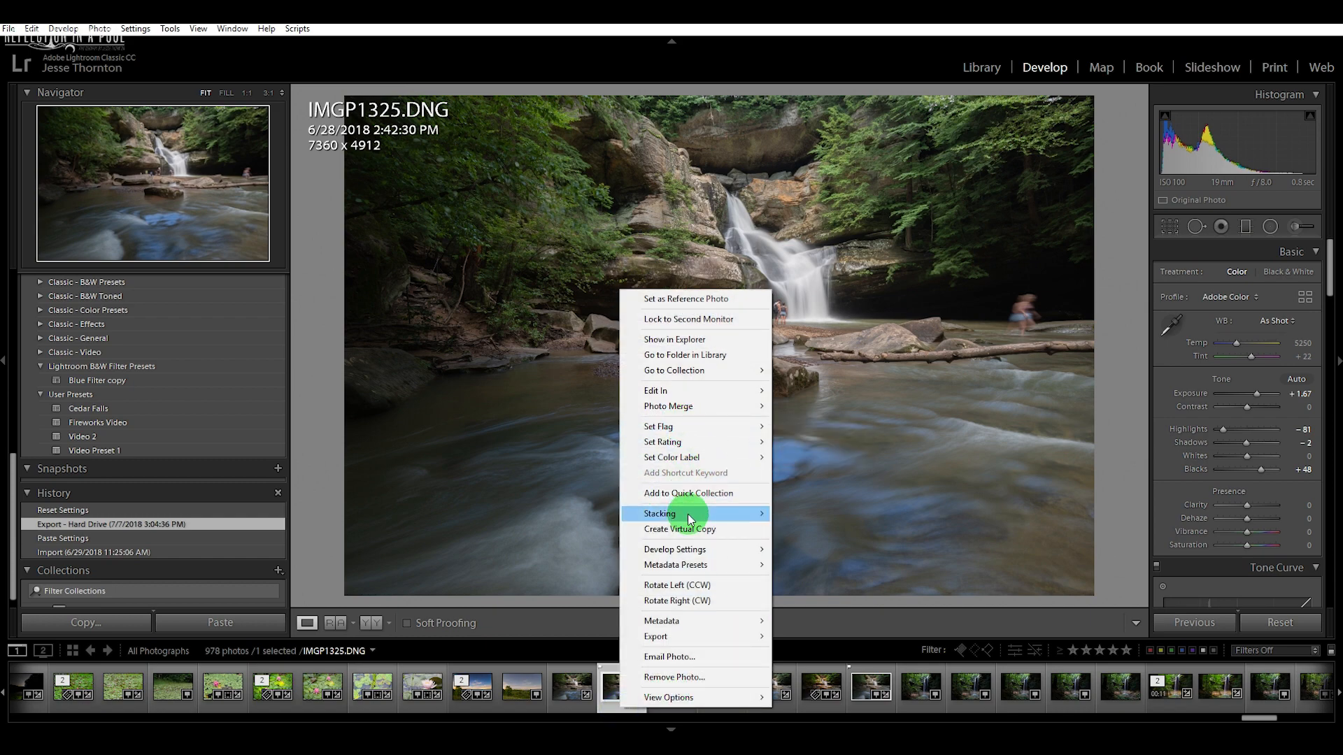
mouse_move(689, 550)
left_click(805, 554)
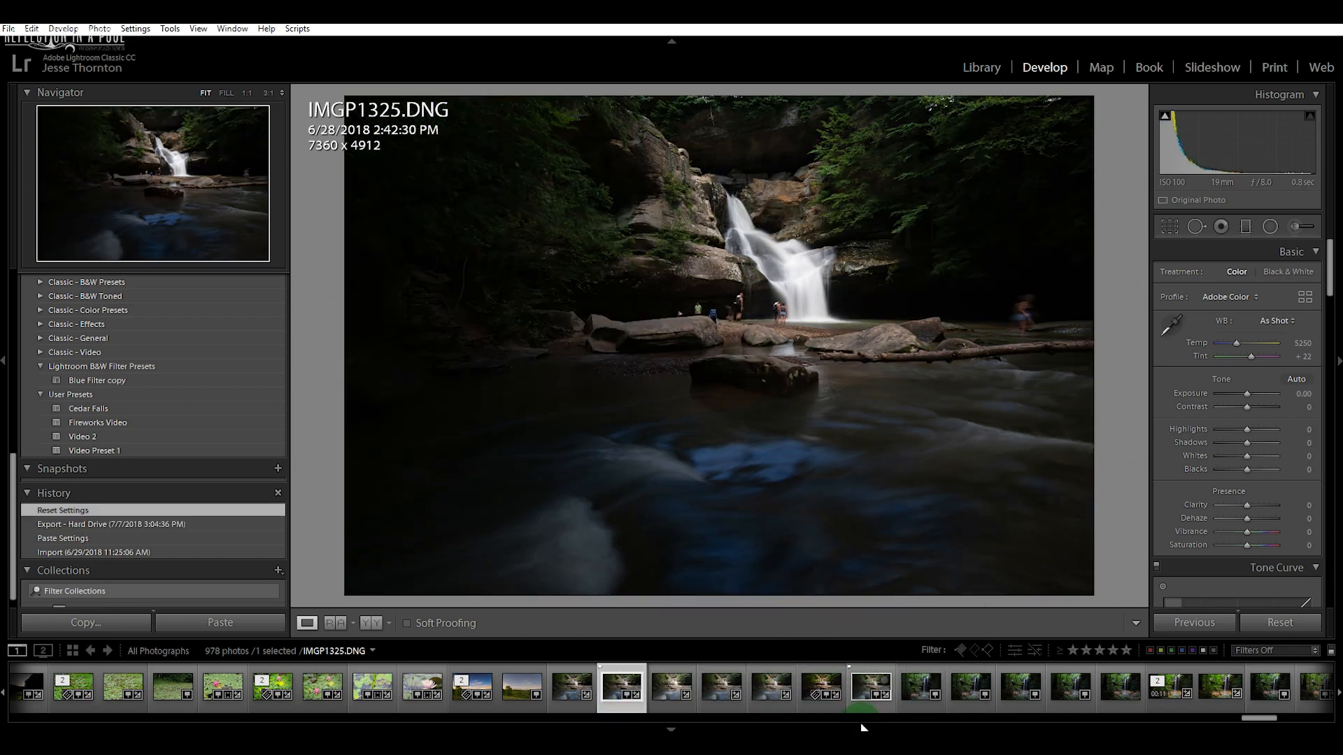
right_click(862, 711)
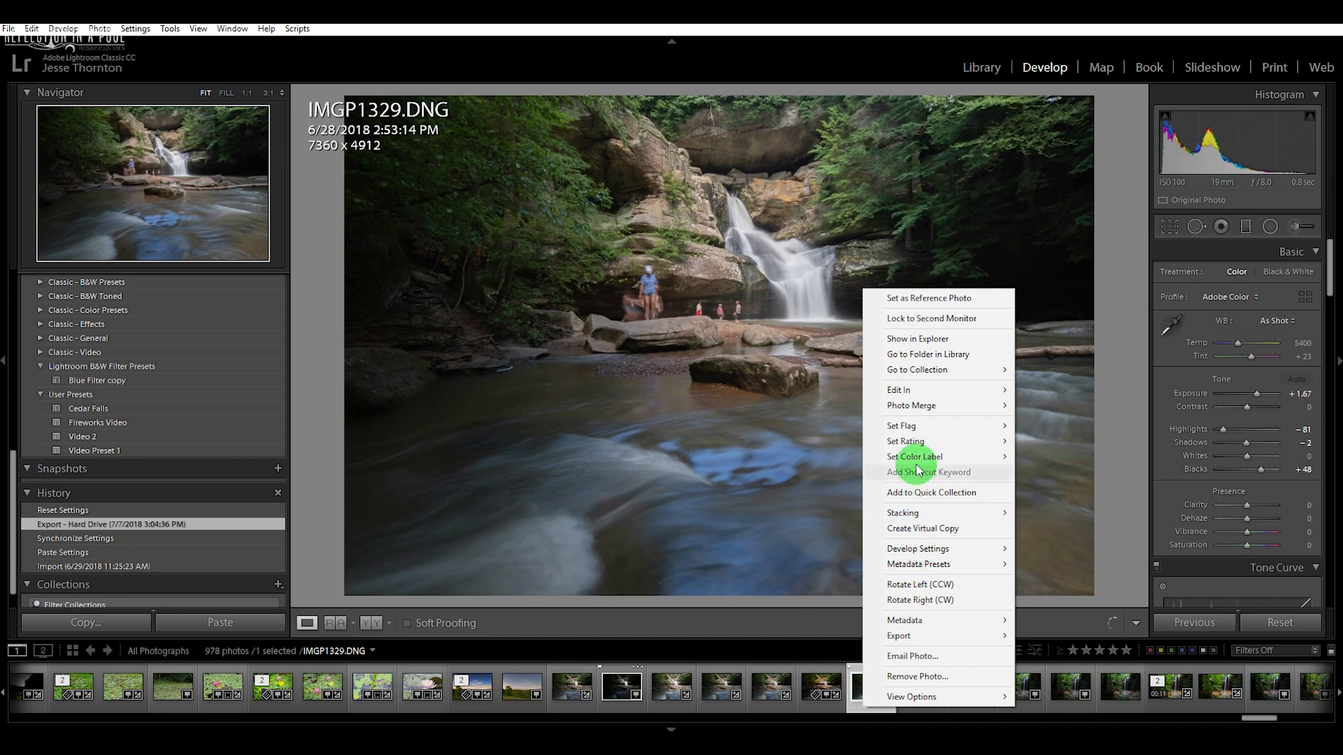
mouse_move(919, 549)
left_click(1051, 548)
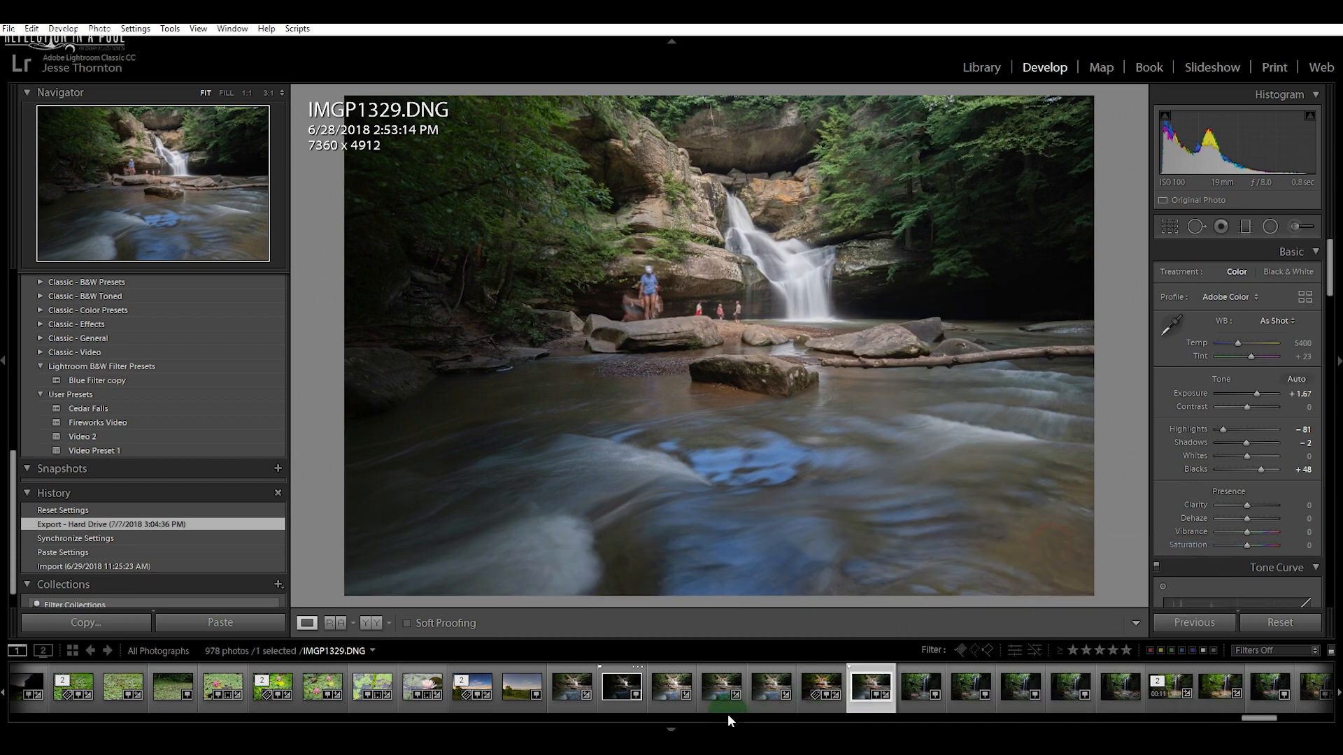
Step: On IMGP1325.DNG, set Exposure to +1.43, Highlights to -67, Shadows to +36, Whites to +14 and Blacks to +43
left_click(622, 708)
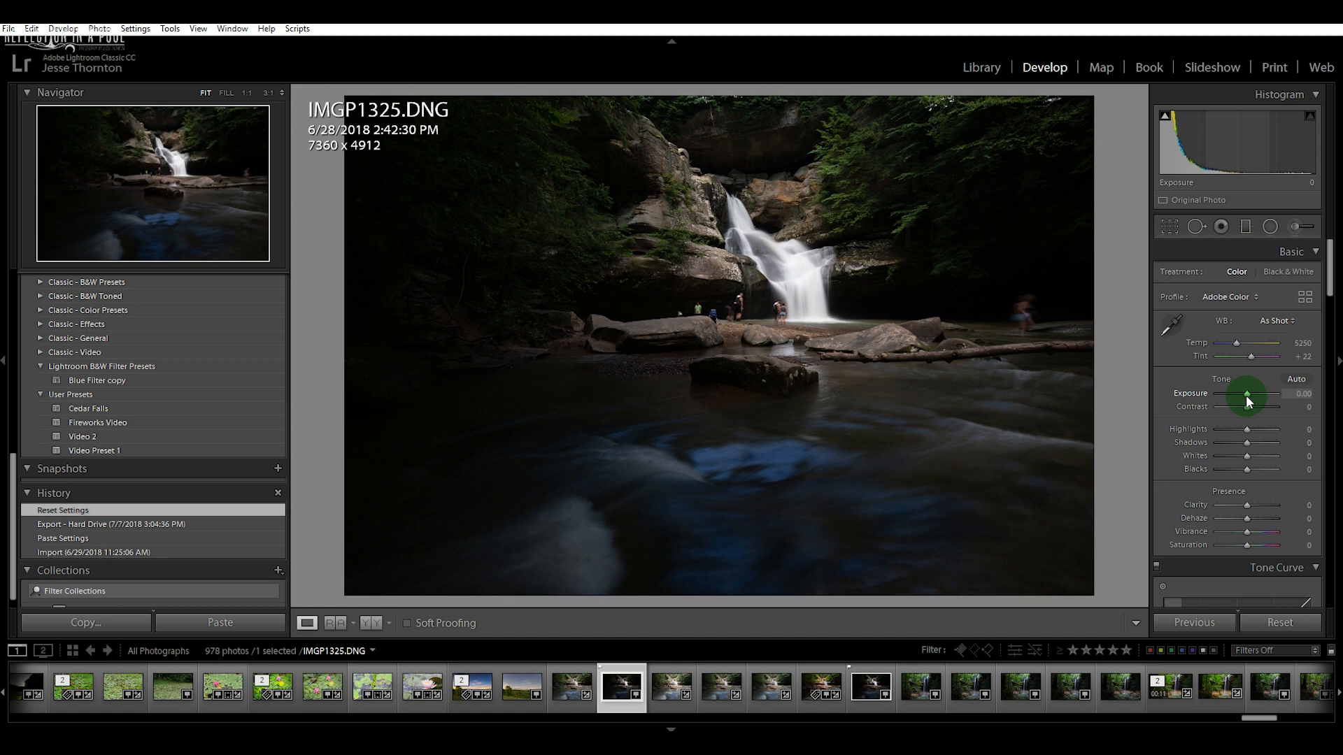
left_click_drag(1247, 396, 1250, 455)
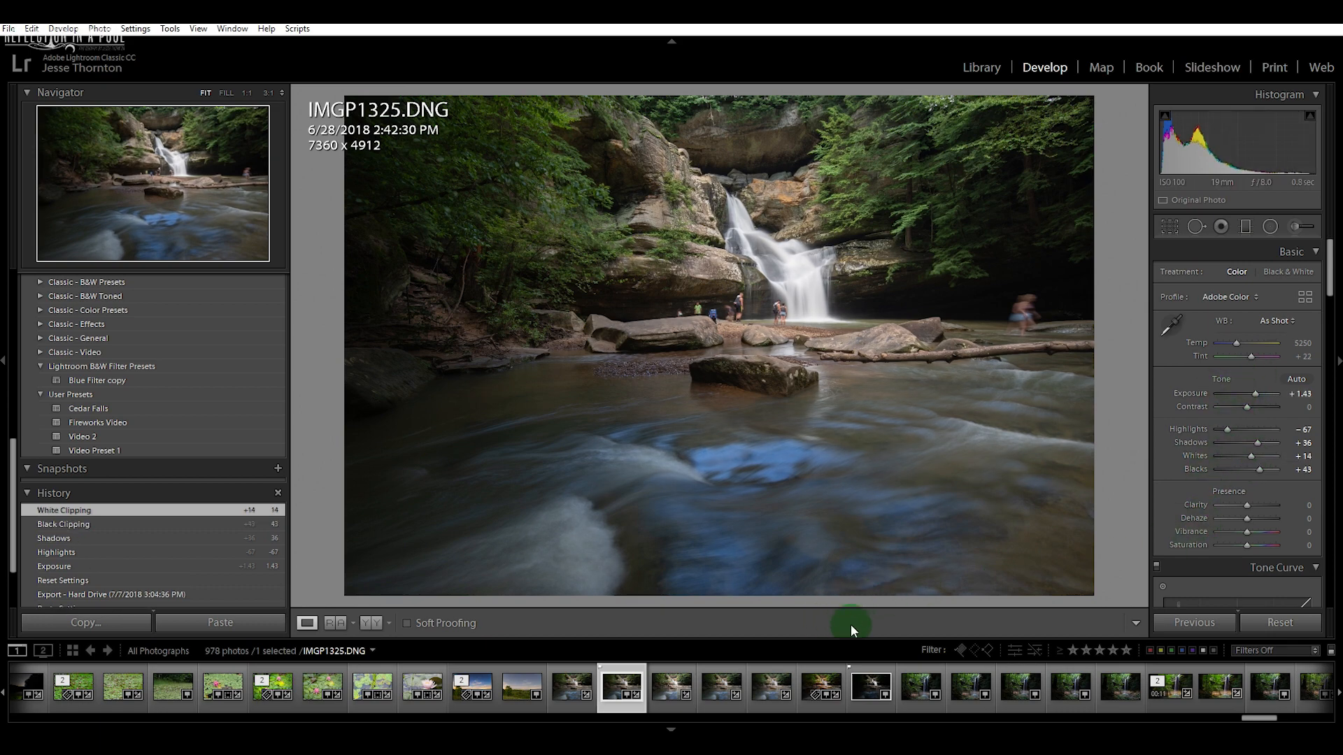
Step: Enable chromatic aberration removal and lens profile corrections for IMGP1325.DNG
left_click_drag(1330, 294, 1331, 540)
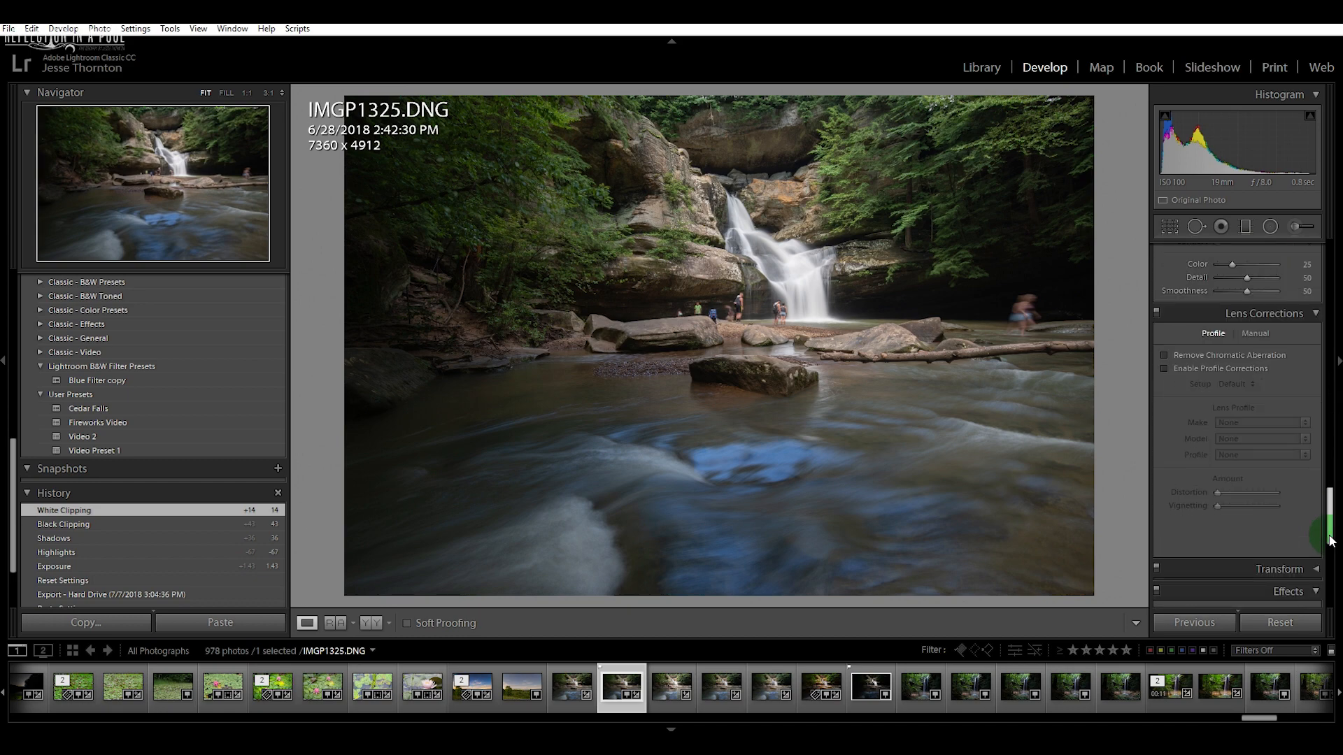
left_click(1197, 357)
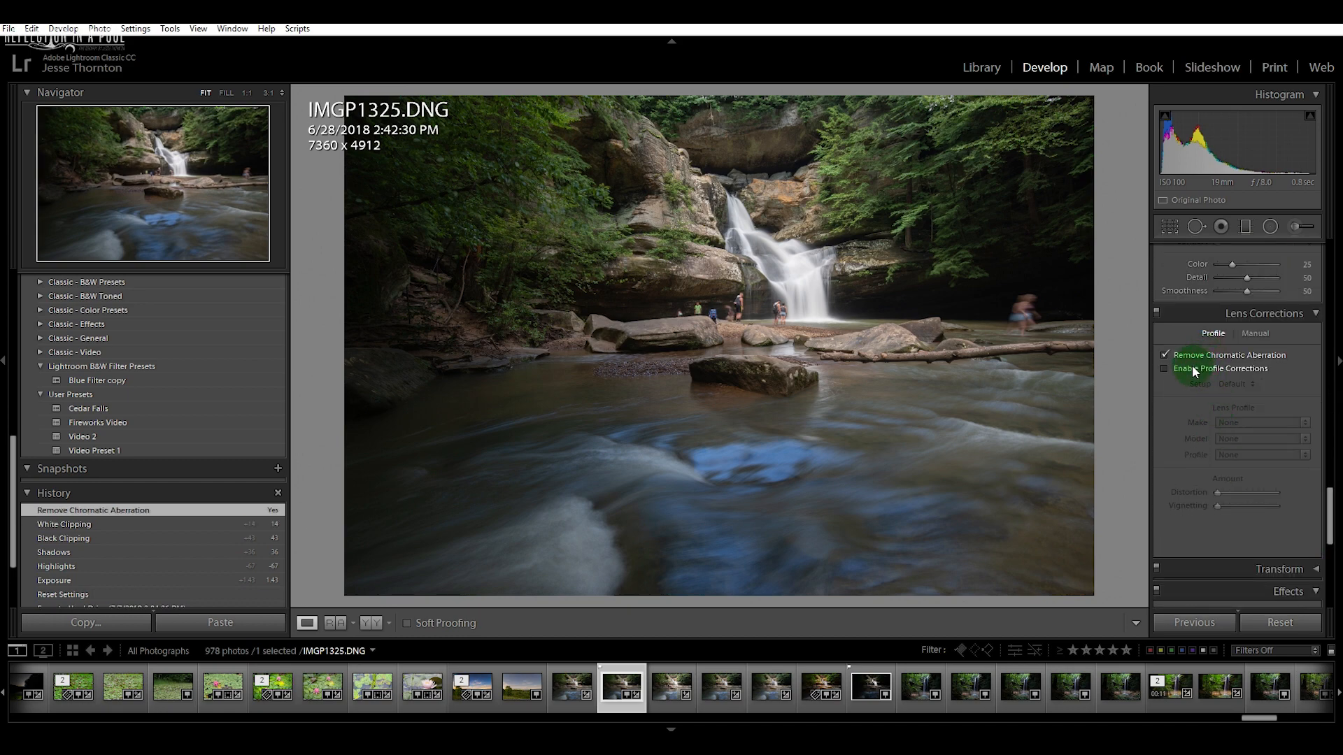
left_click(1196, 371)
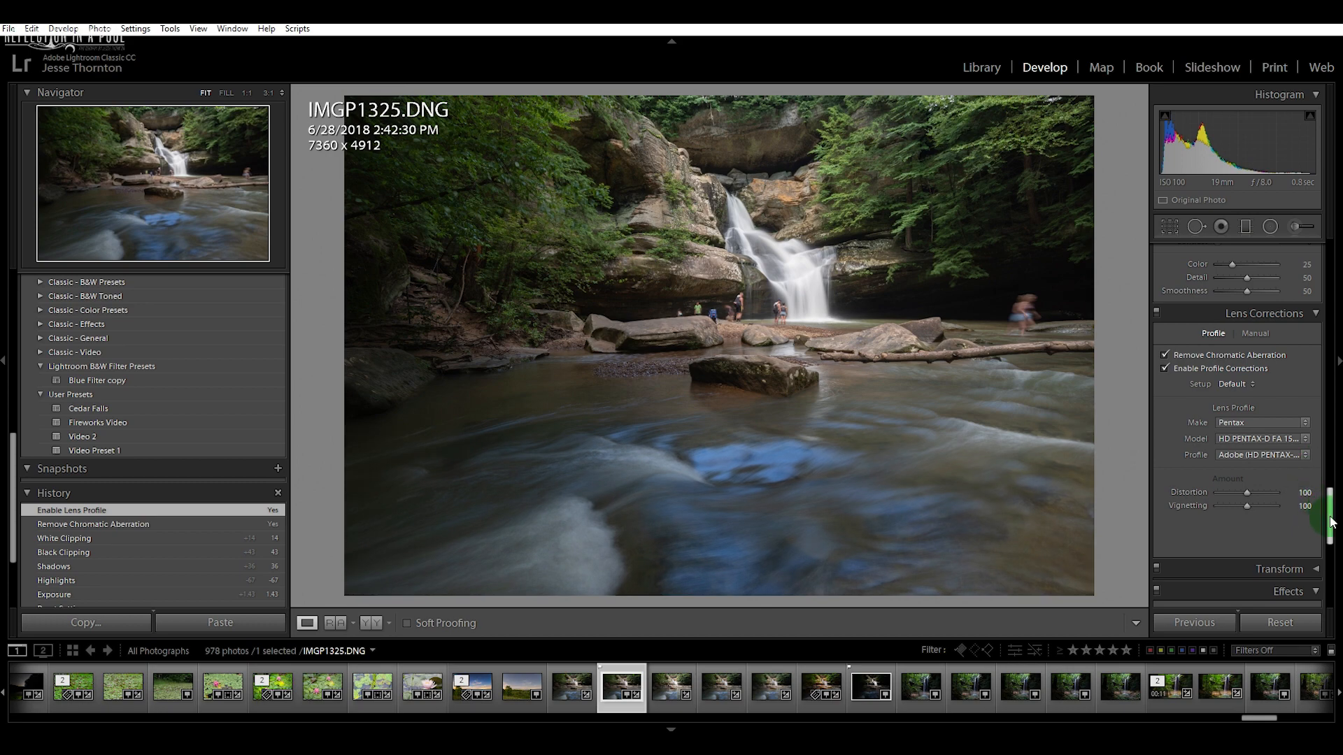
Step: Synchronize all develop settings from IMGP1325.DNG to IMGP1329.DNG
left_click_drag(1332, 522, 1331, 270)
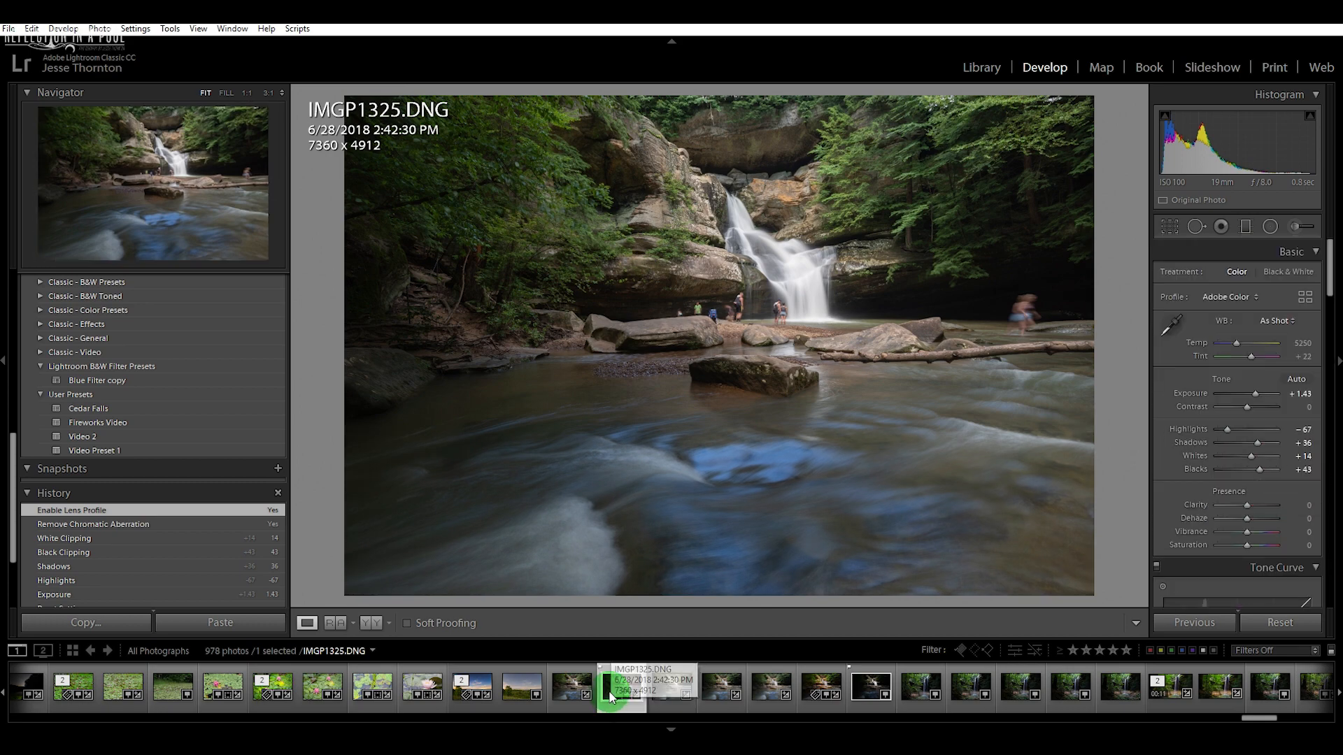
left_click(865, 701, "ctrl")
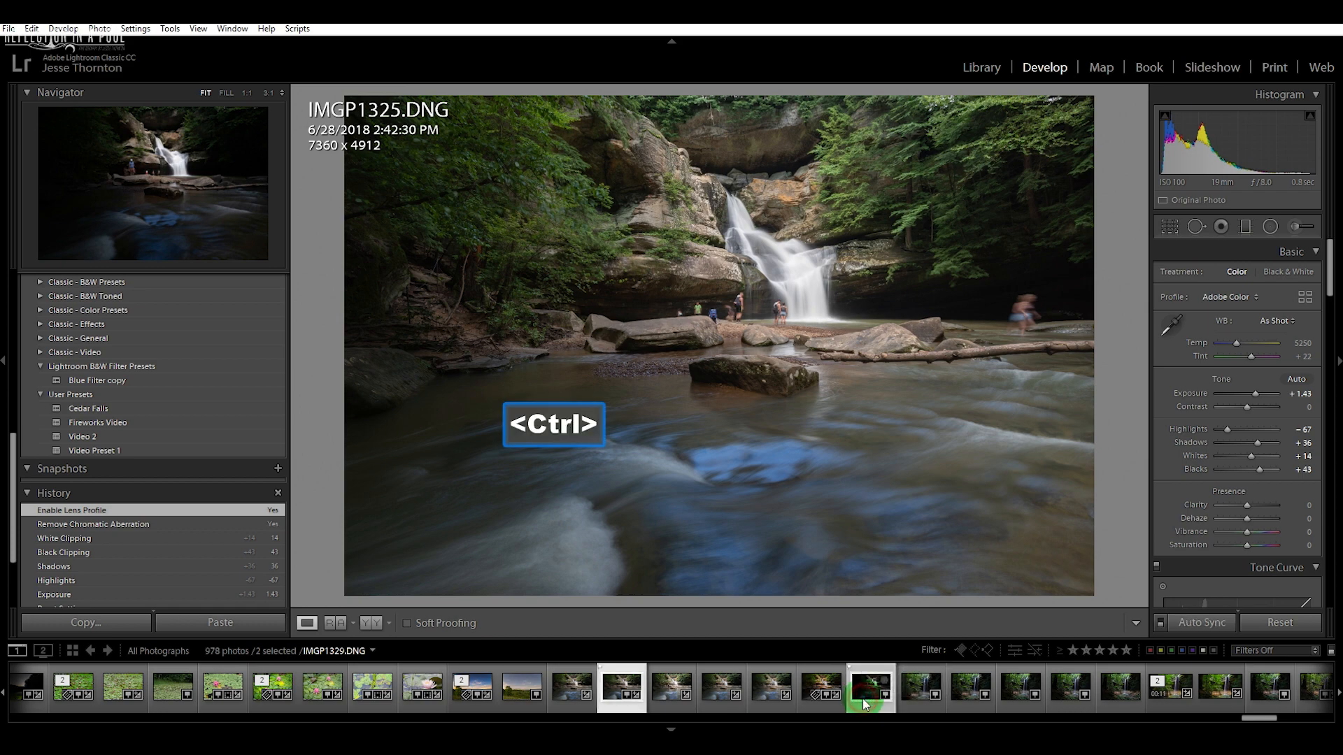
left_click(1196, 624)
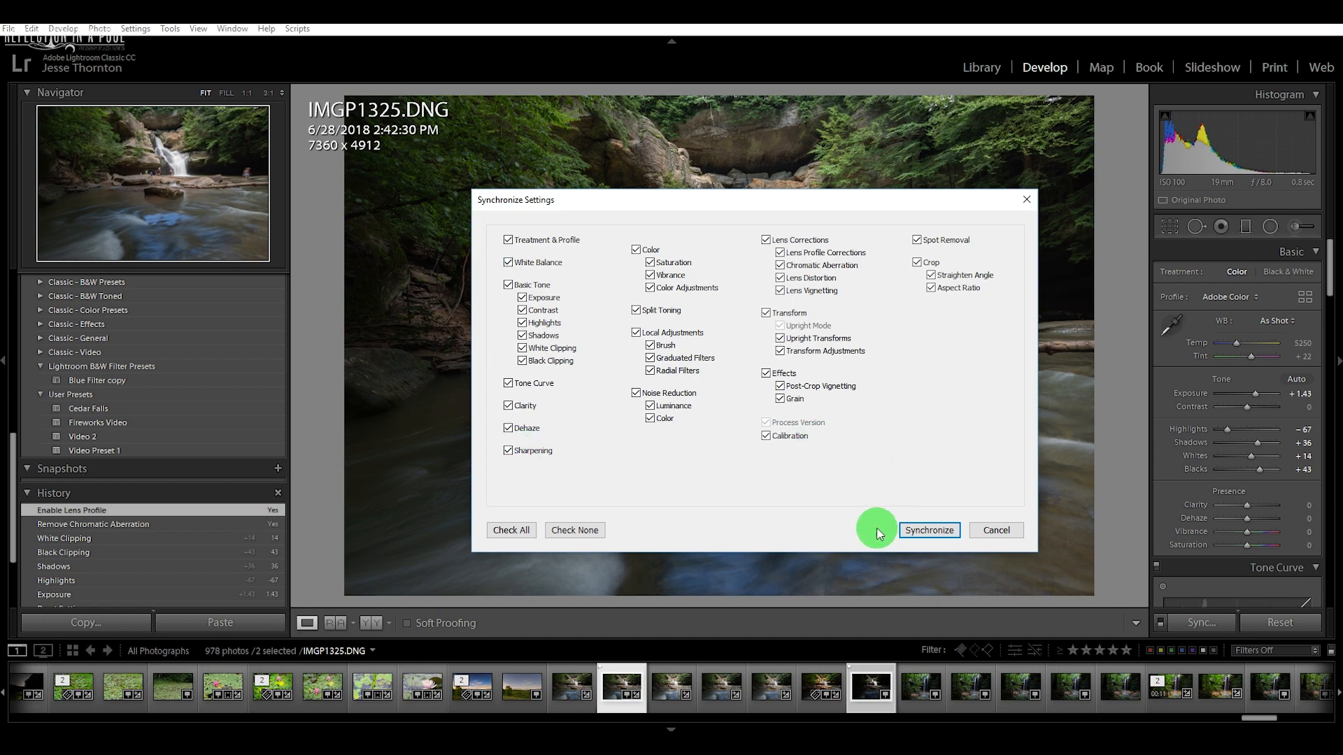
left_click(930, 533)
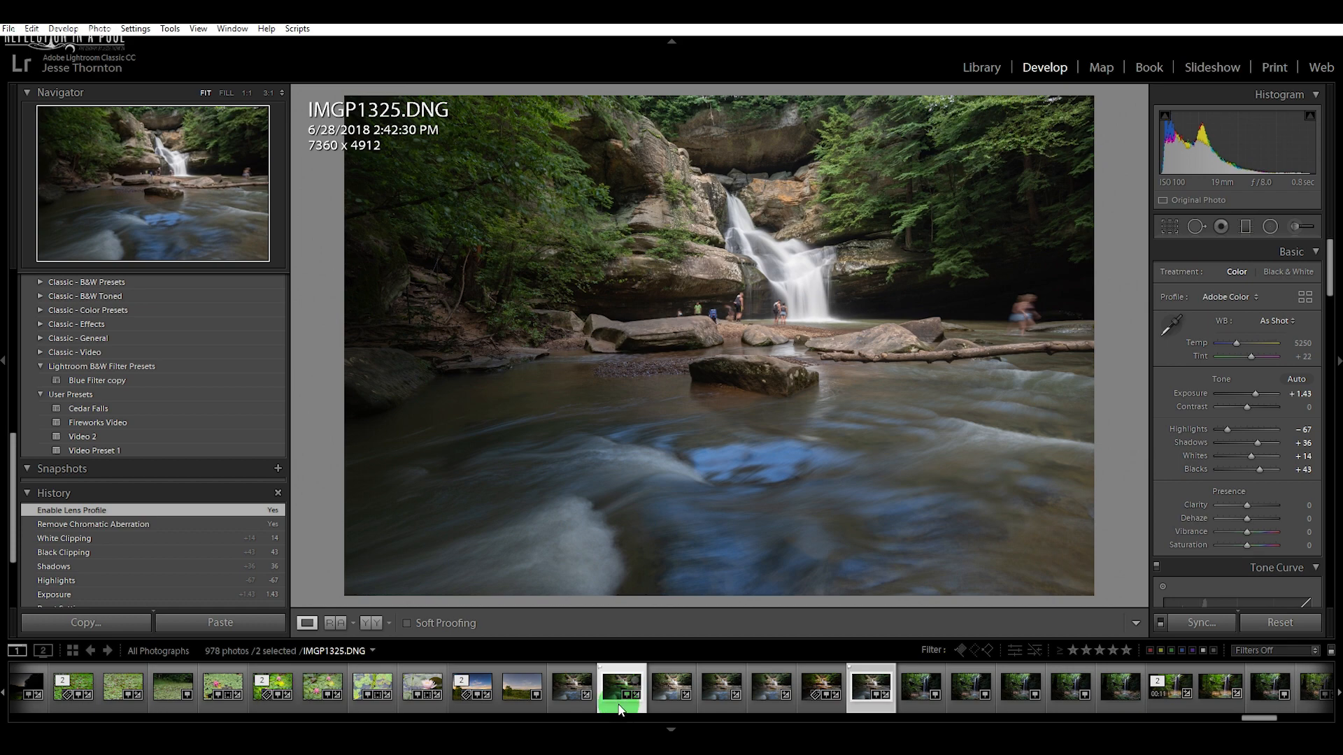
Step: Open IMGP1325.DNG and IMGP1329.DNG together as layers in Photoshop
right_click(620, 708)
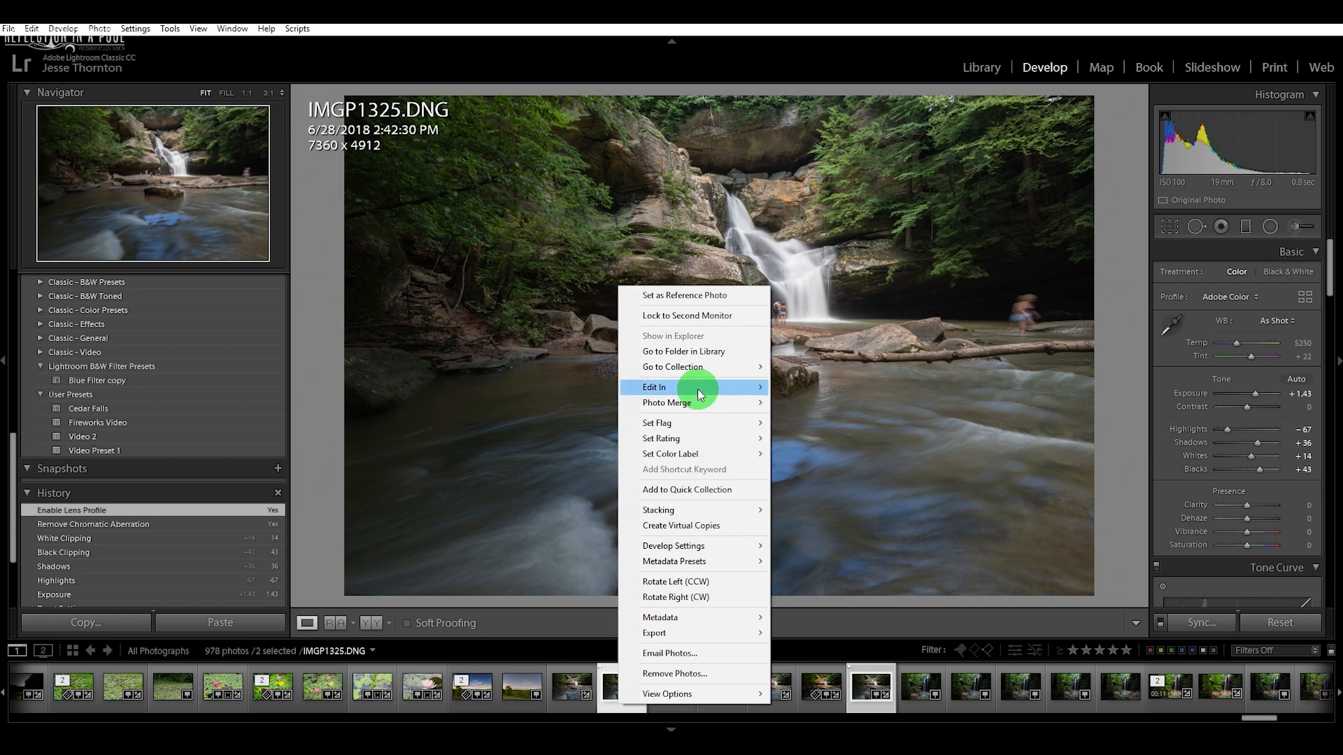
mouse_move(699, 393)
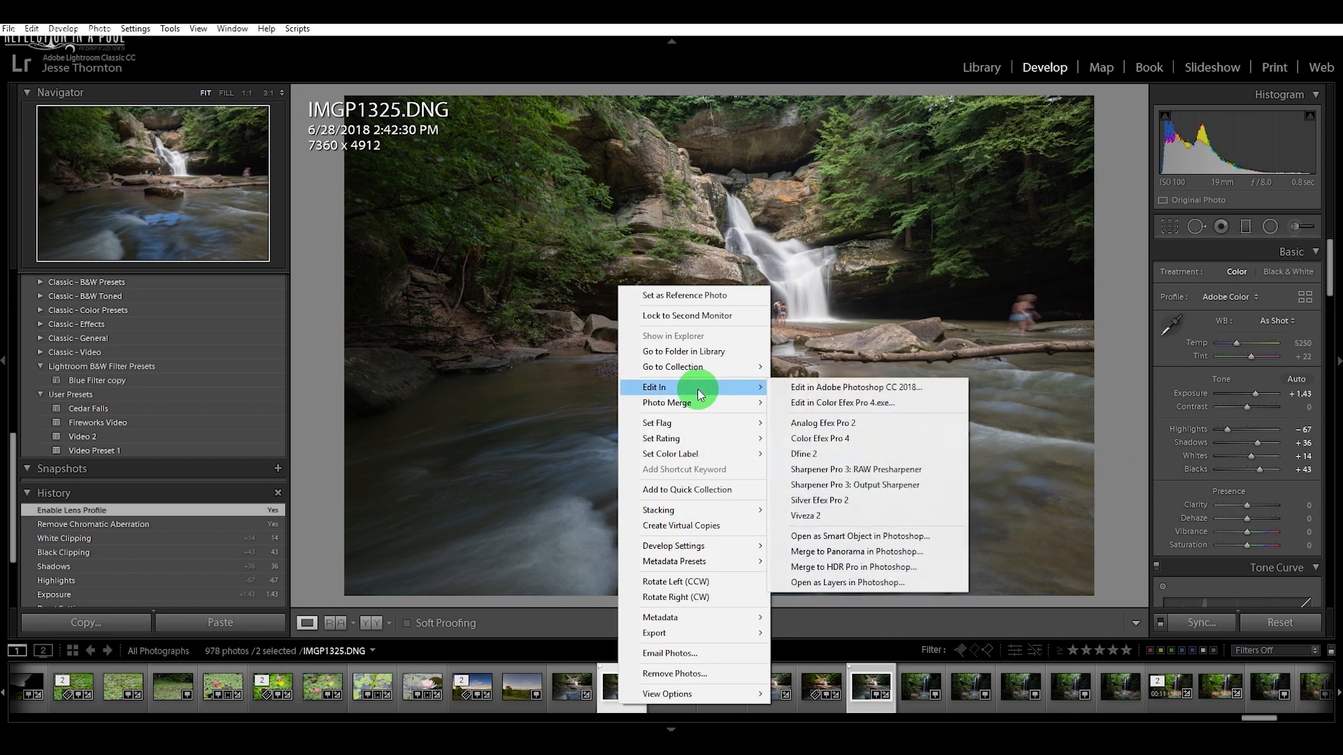
left_click(833, 583)
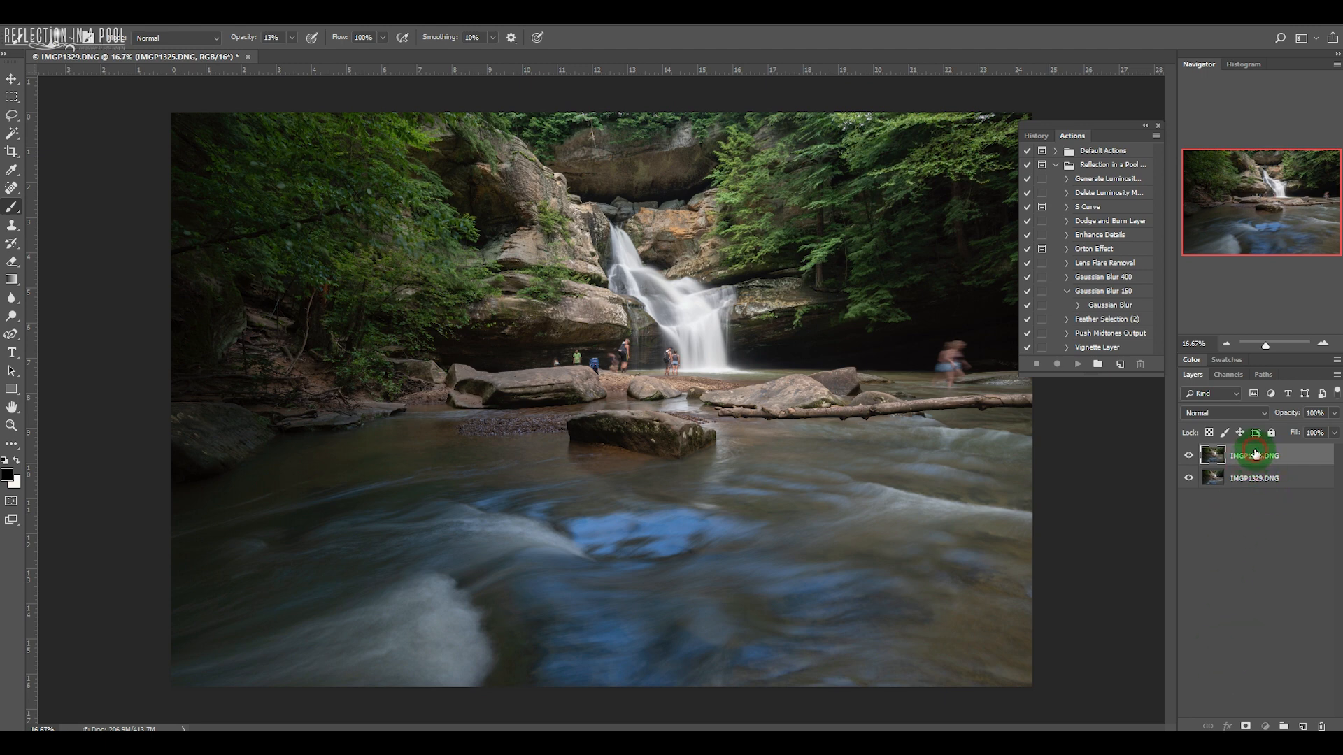
Step: Move the IMGP1325.DNG layer beneath IMGP1329.DNG and add a white layer mask to IMGP1329.DNG
left_click_drag(1252, 451, 1253, 486)
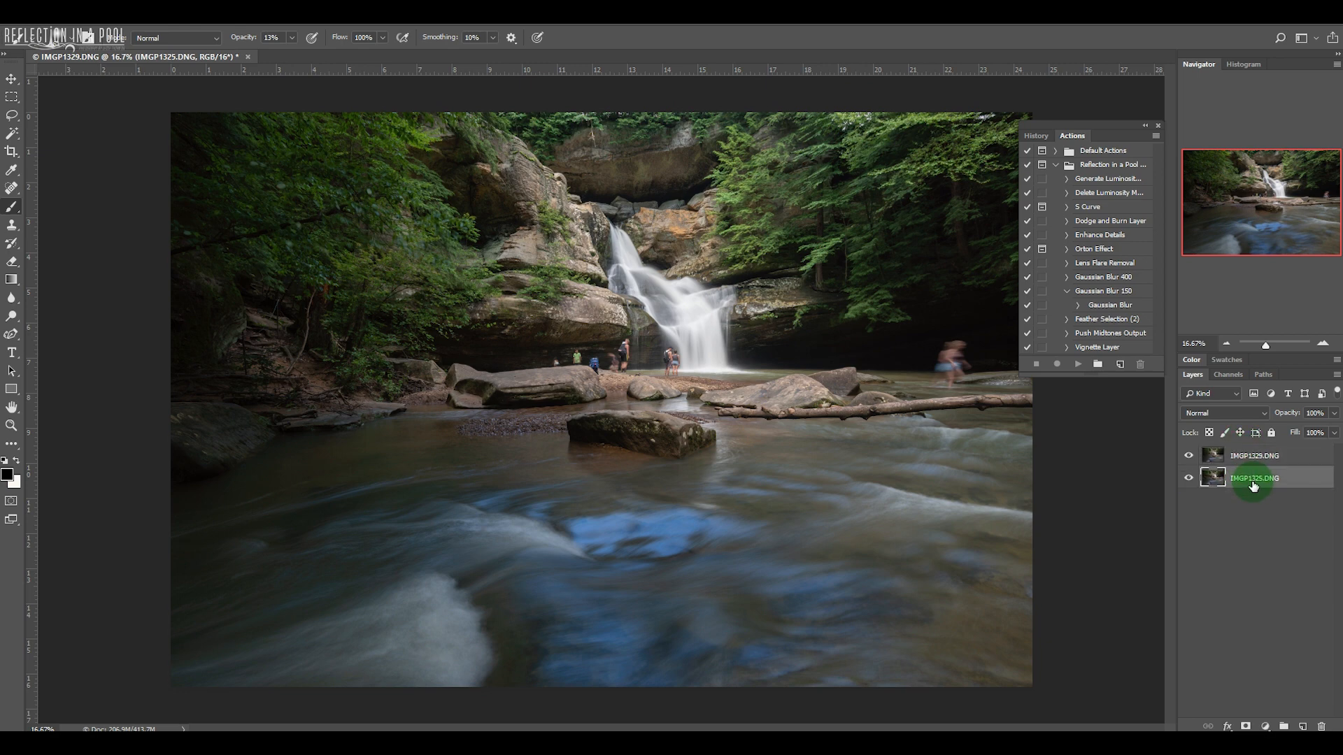
left_click(1223, 454)
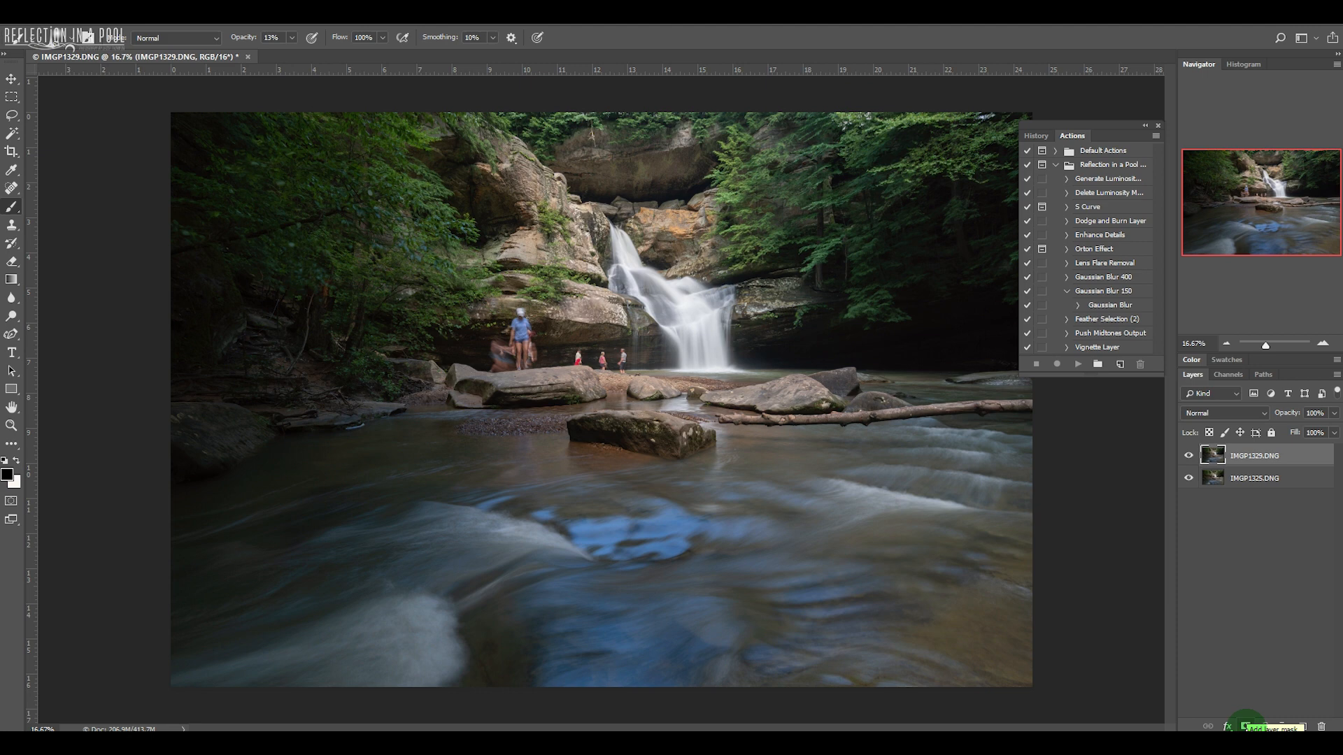
left_click(1246, 726)
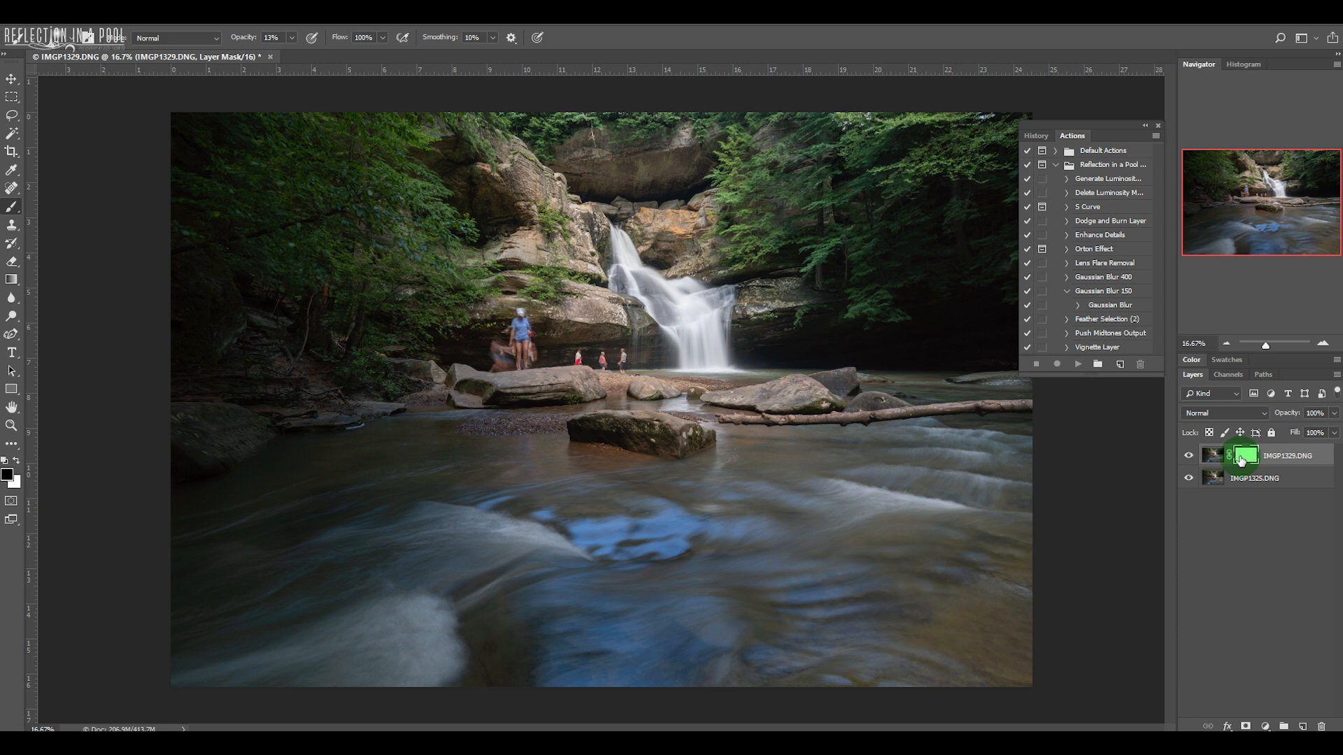
Step: Set up the Brush Tool with black as foreground colour, a size of about 421 px, 0% hardness and 100% opacity
left_click(16, 207)
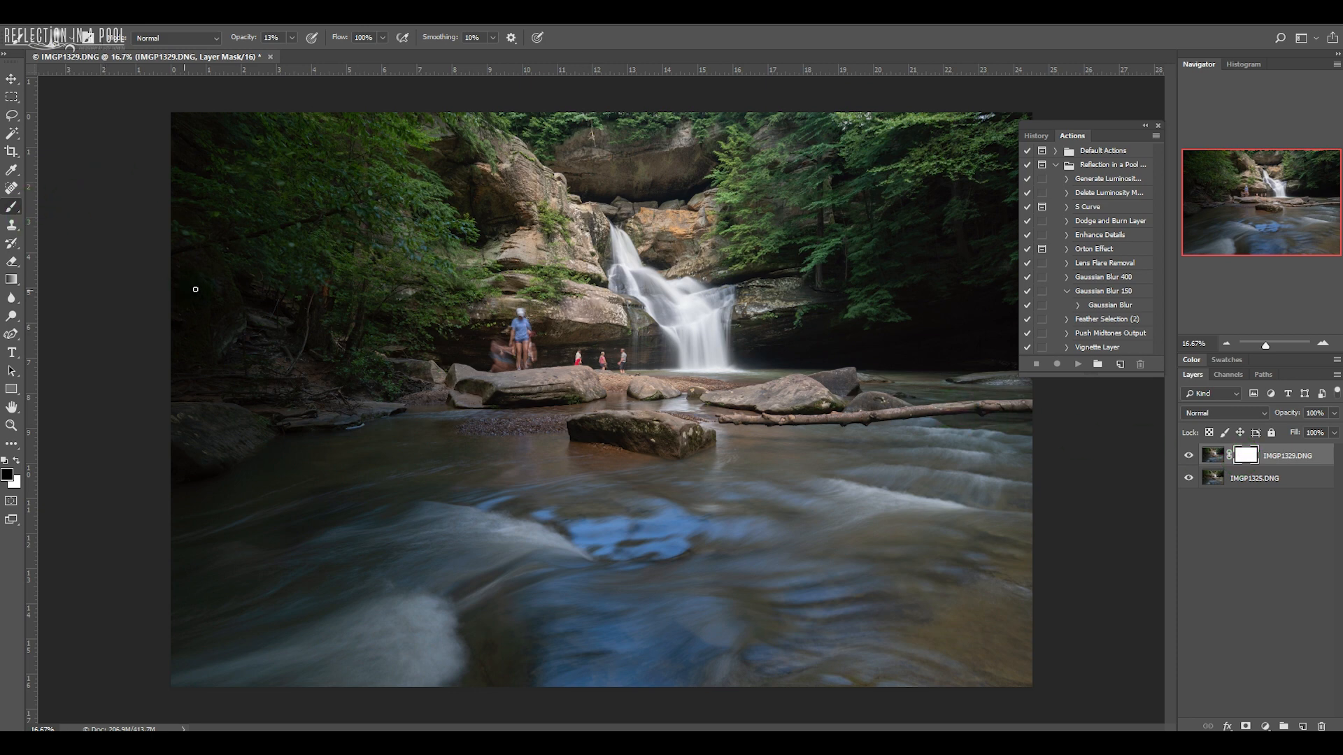
left_click(11, 209)
left_click(11, 210)
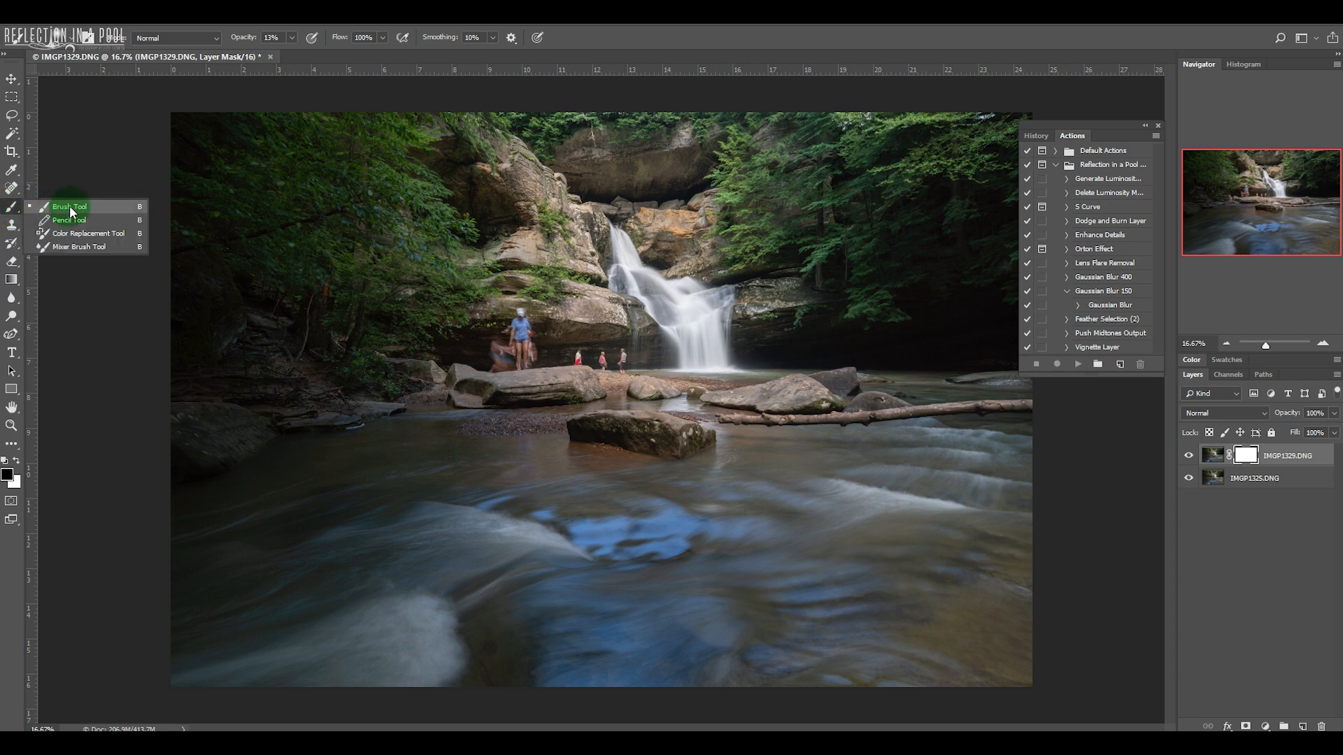
left_click(70, 207)
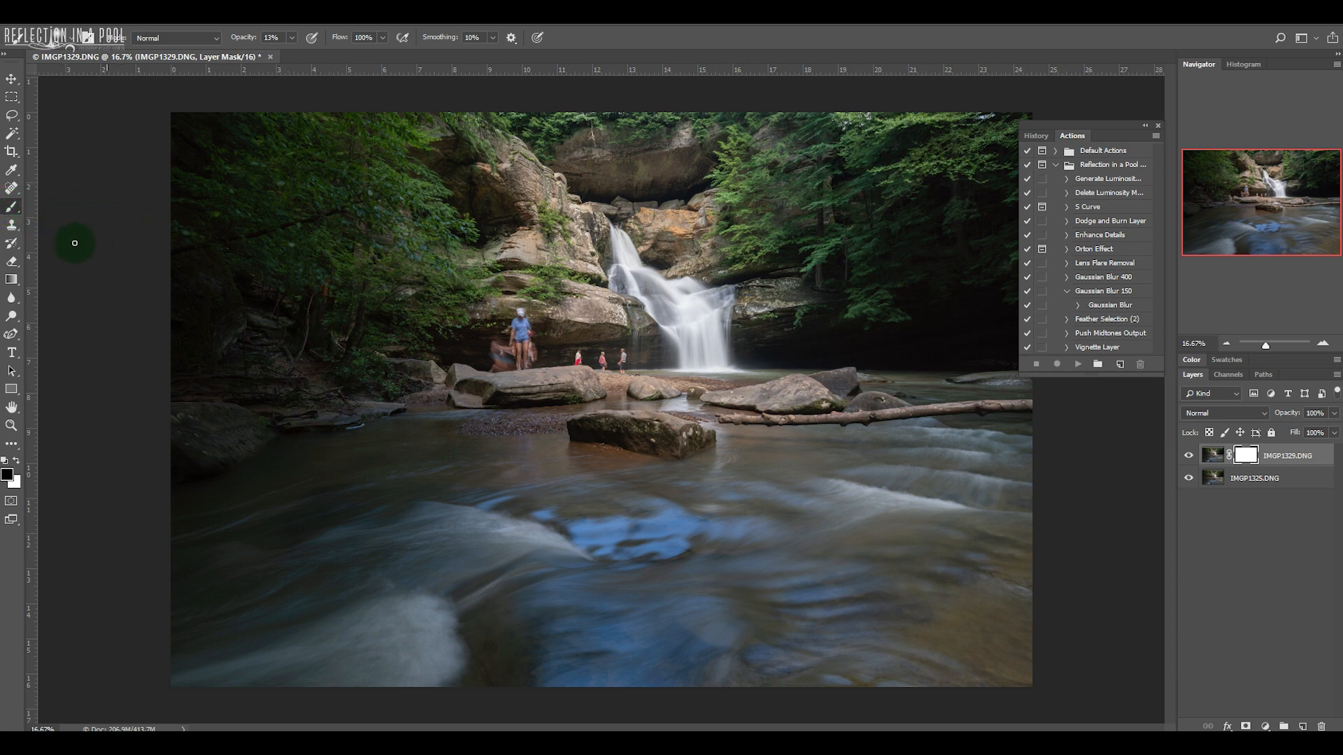
left_click(15, 479)
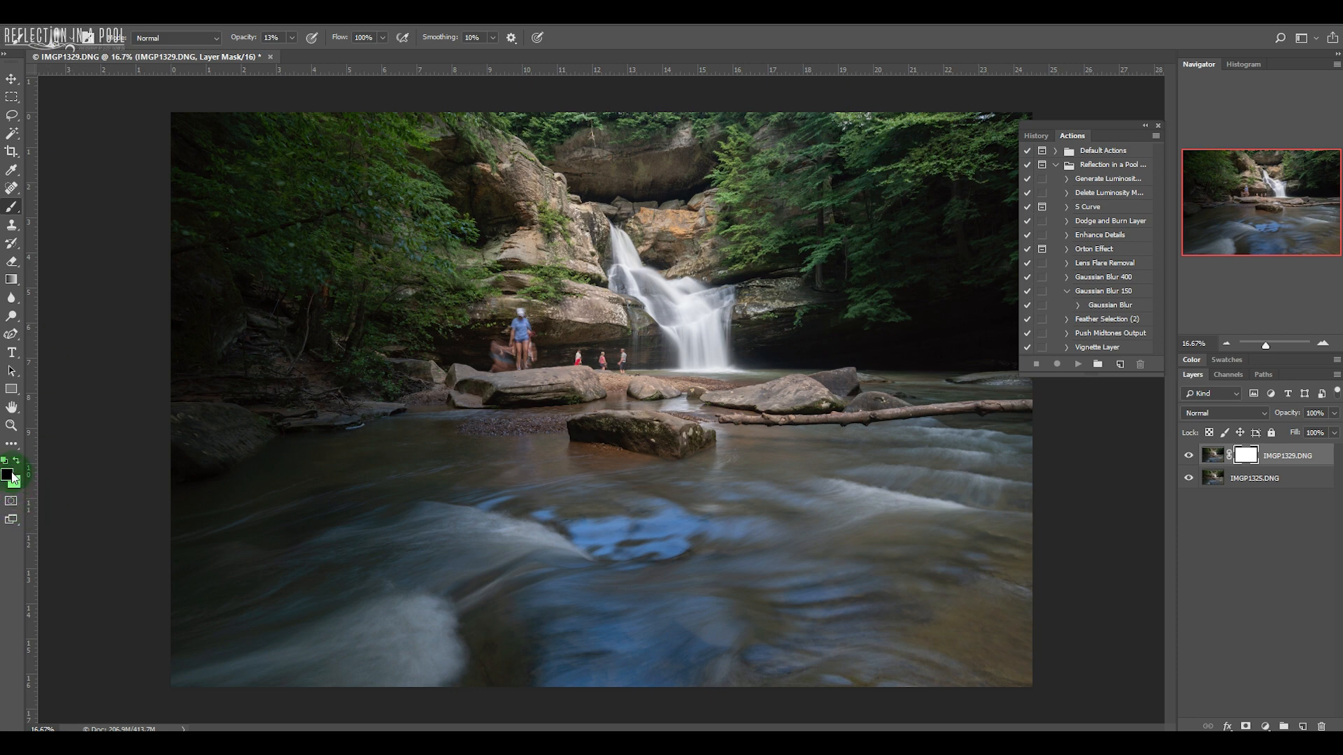
left_click(158, 28)
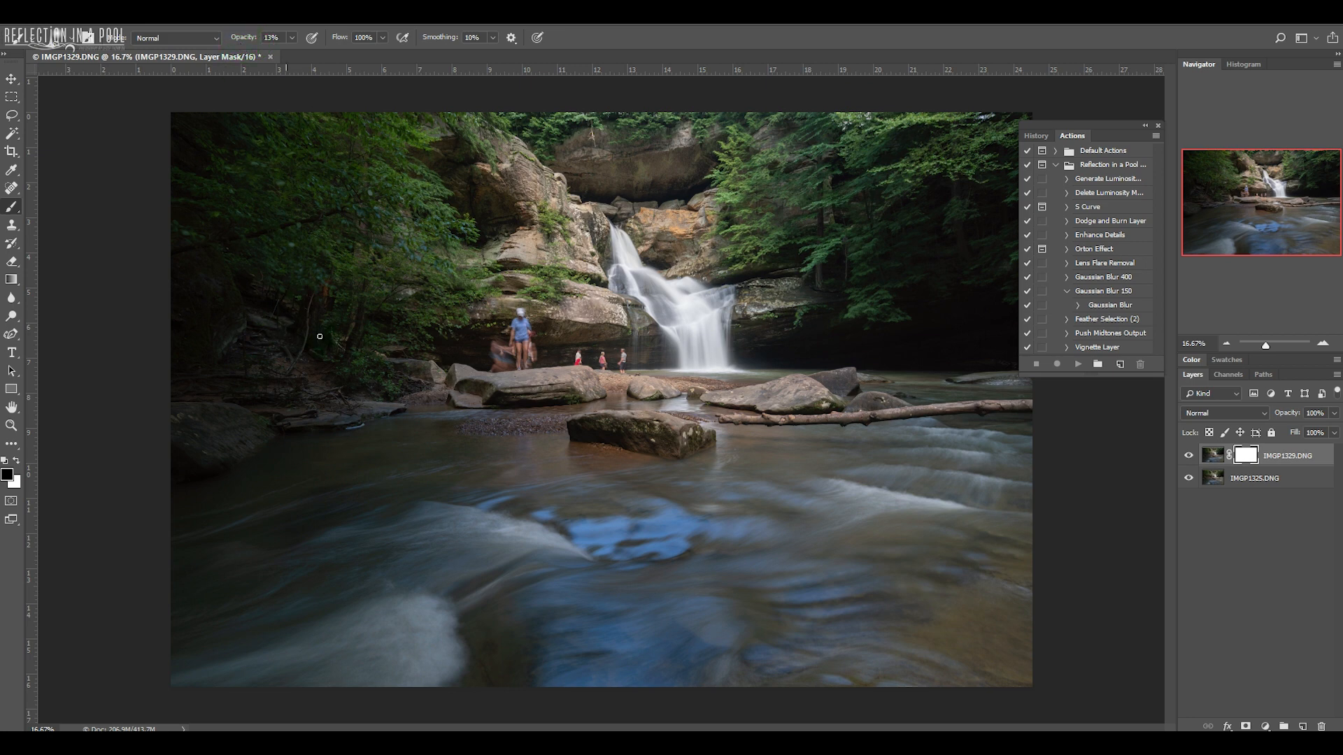
left_click_drag(337, 385, 364, 380)
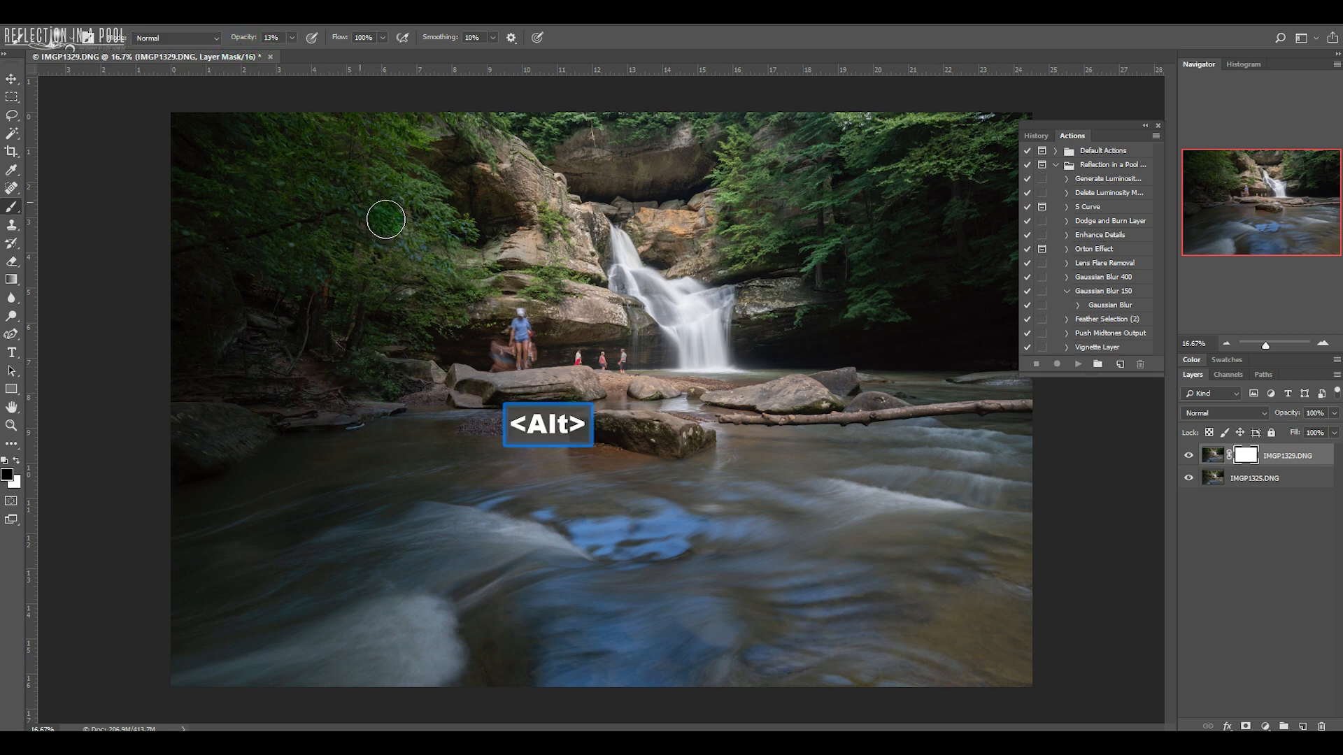
right_click(402, 263)
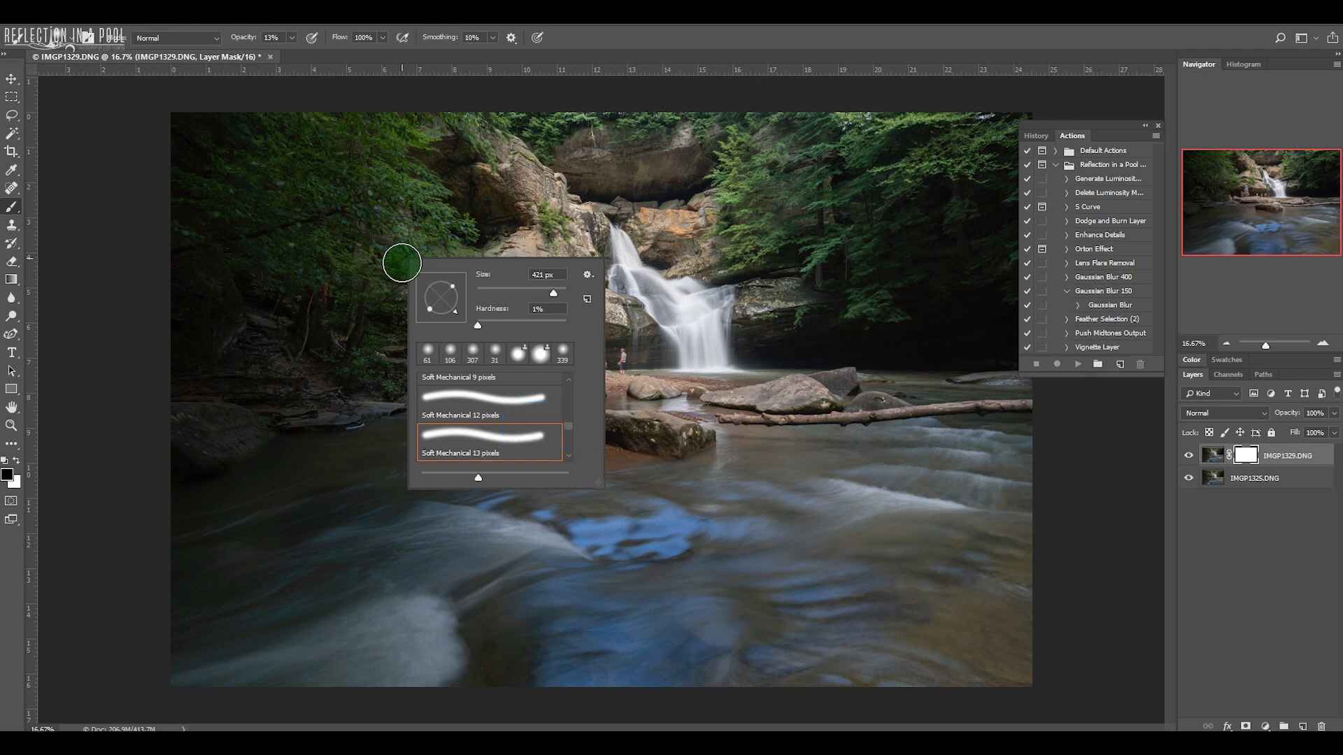
left_click_drag(480, 330, 477, 329)
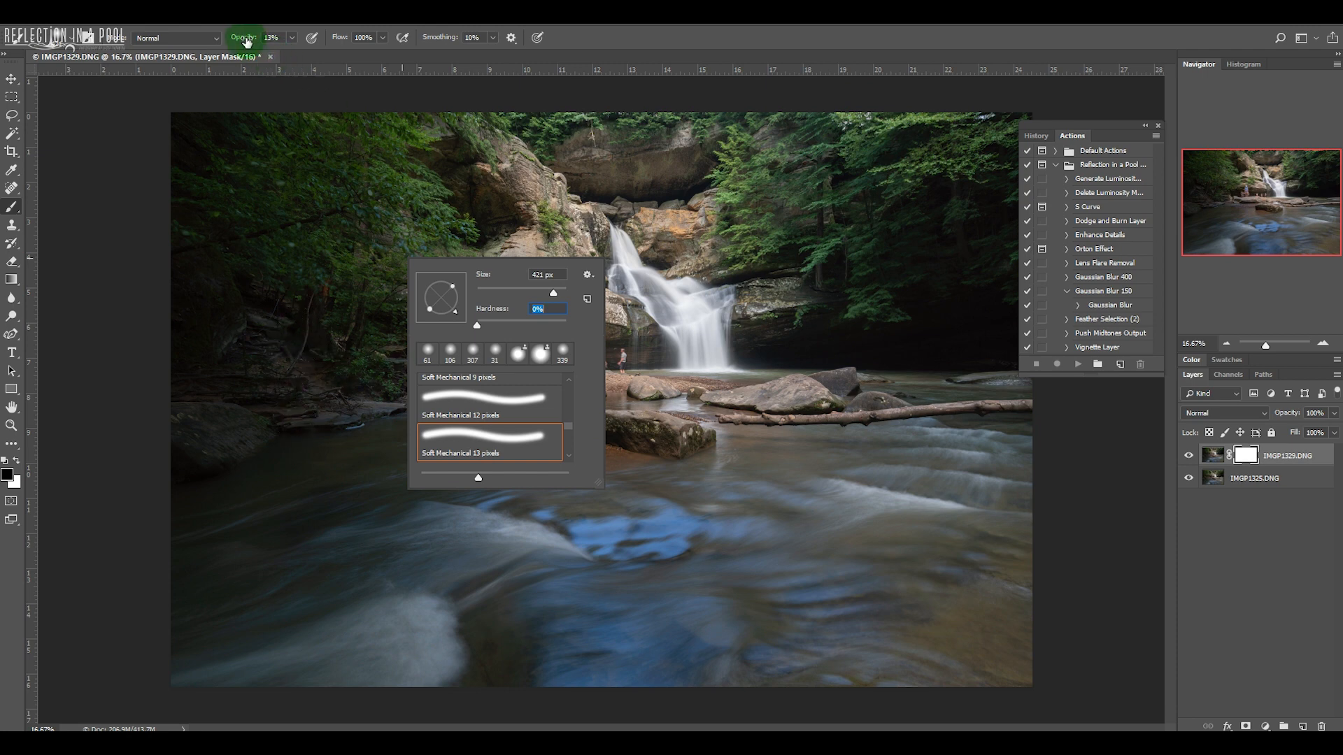
left_click_drag(240, 39, 308, 49)
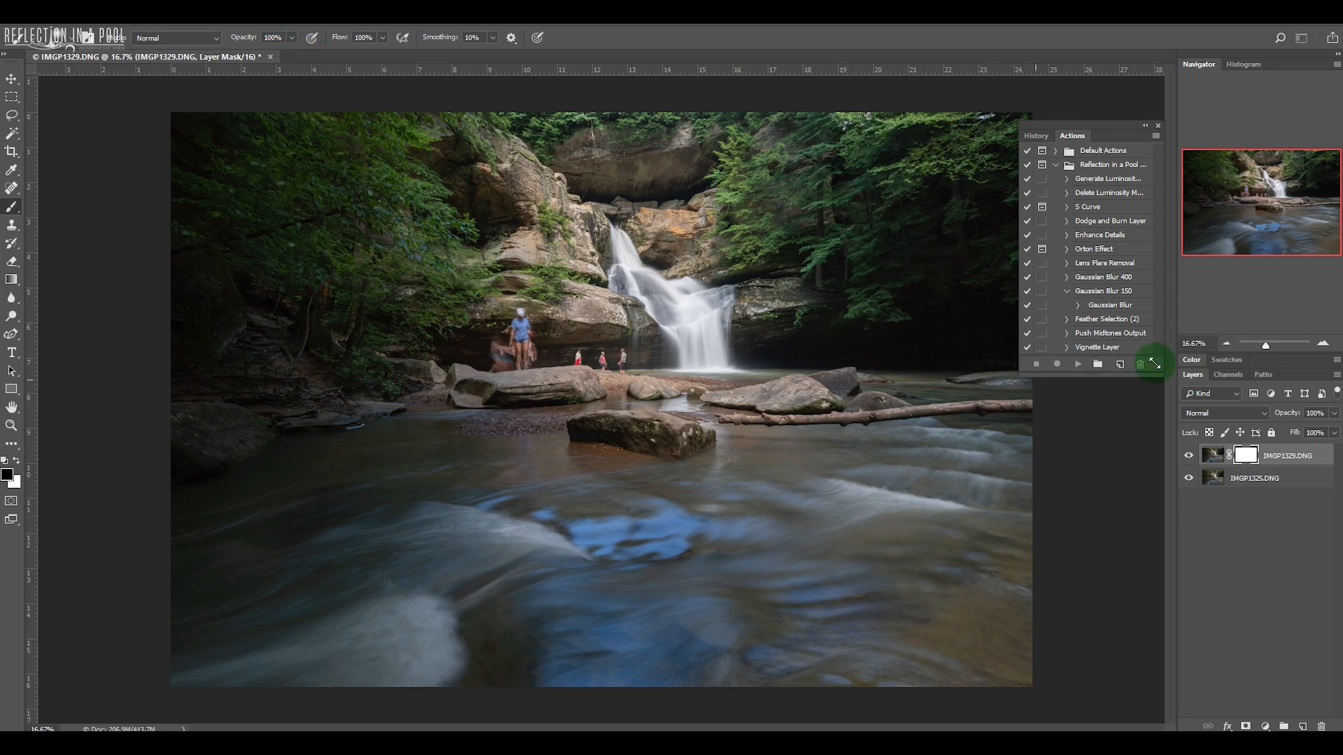
Step: Paint black on the IMGP1329.DNG mask over the person in the blue shirt and the blurred figures beside them on the rock
left_click(1322, 344)
left_click(1324, 344)
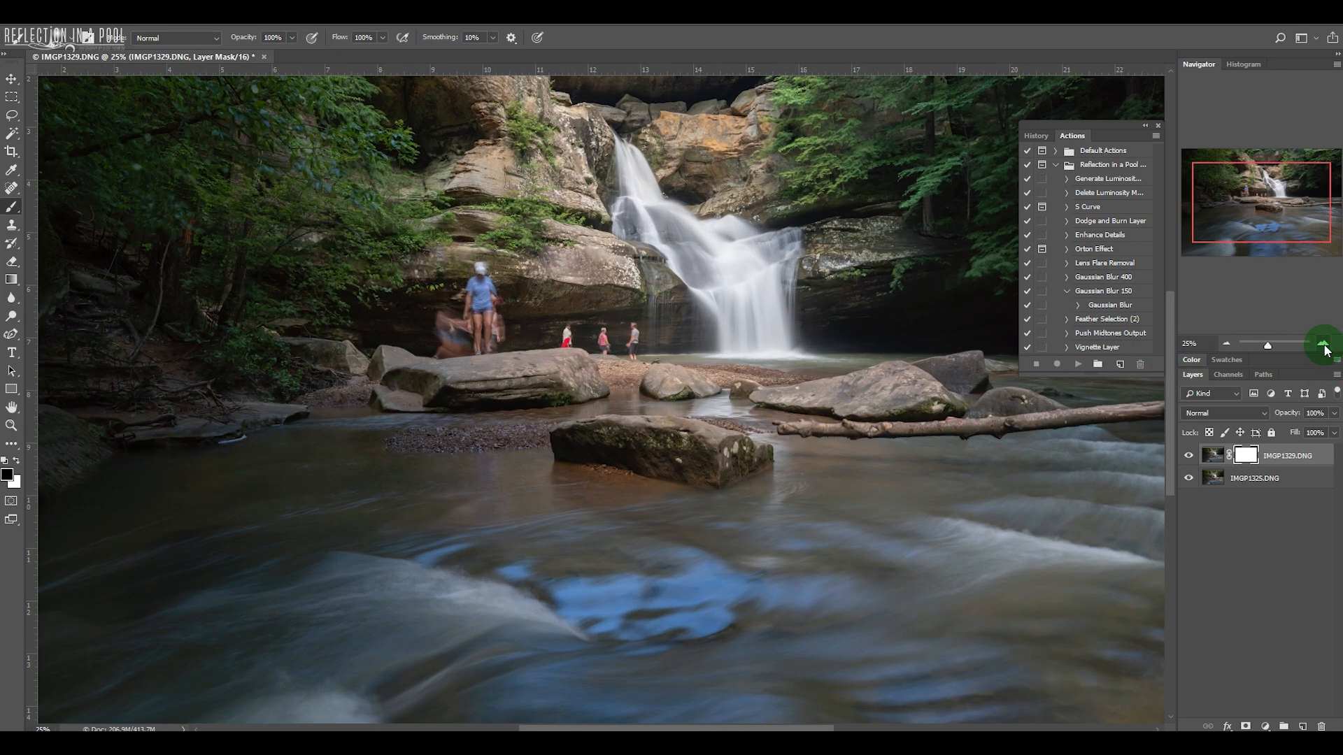
left_click(1325, 345)
left_click_drag(1267, 189, 1256, 184)
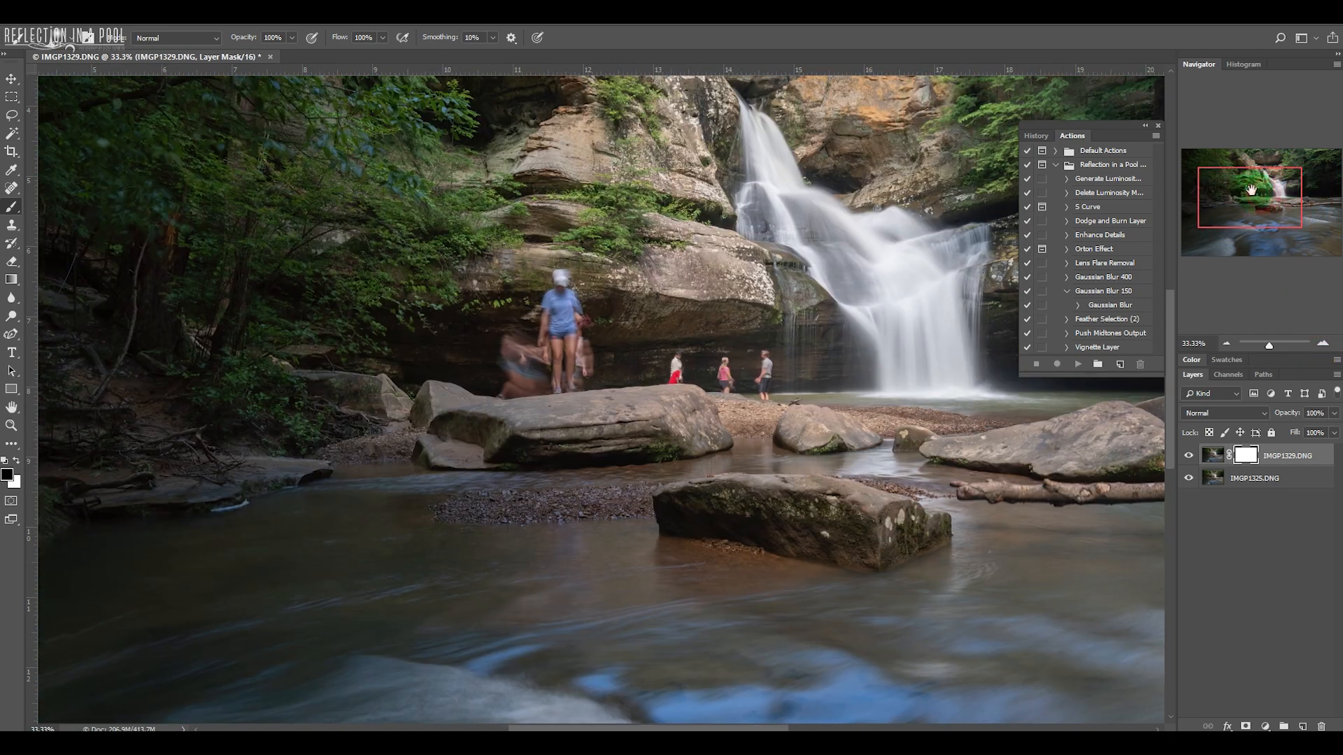
key("ctrl+z")
mouse_move(553, 286)
left_mouse_down()
mouse_move(539, 320)
mouse_move(561, 299)
mouse_move(553, 356)
mouse_move(504, 360)
mouse_move(577, 350)
mouse_move(578, 335)
mouse_move(575, 358)
mouse_move(575, 338)
mouse_move(562, 369)
mouse_move(569, 354)
mouse_move(492, 369)
mouse_move(581, 365)
mouse_move(591, 298)
left_mouse_up()
mouse_move(586, 302)
left_mouse_down()
mouse_move(567, 367)
mouse_move(494, 346)
left_mouse_up()
mouse_move(495, 348)
left_mouse_down()
mouse_move(560, 331)
mouse_move(500, 359)
left_mouse_up()
mouse_move(503, 357)
left_mouse_down()
mouse_move(587, 351)
mouse_move(526, 368)
left_mouse_up()
mouse_move(526, 370)
left_mouse_down()
mouse_move(584, 355)
mouse_move(464, 386)
left_mouse_up()
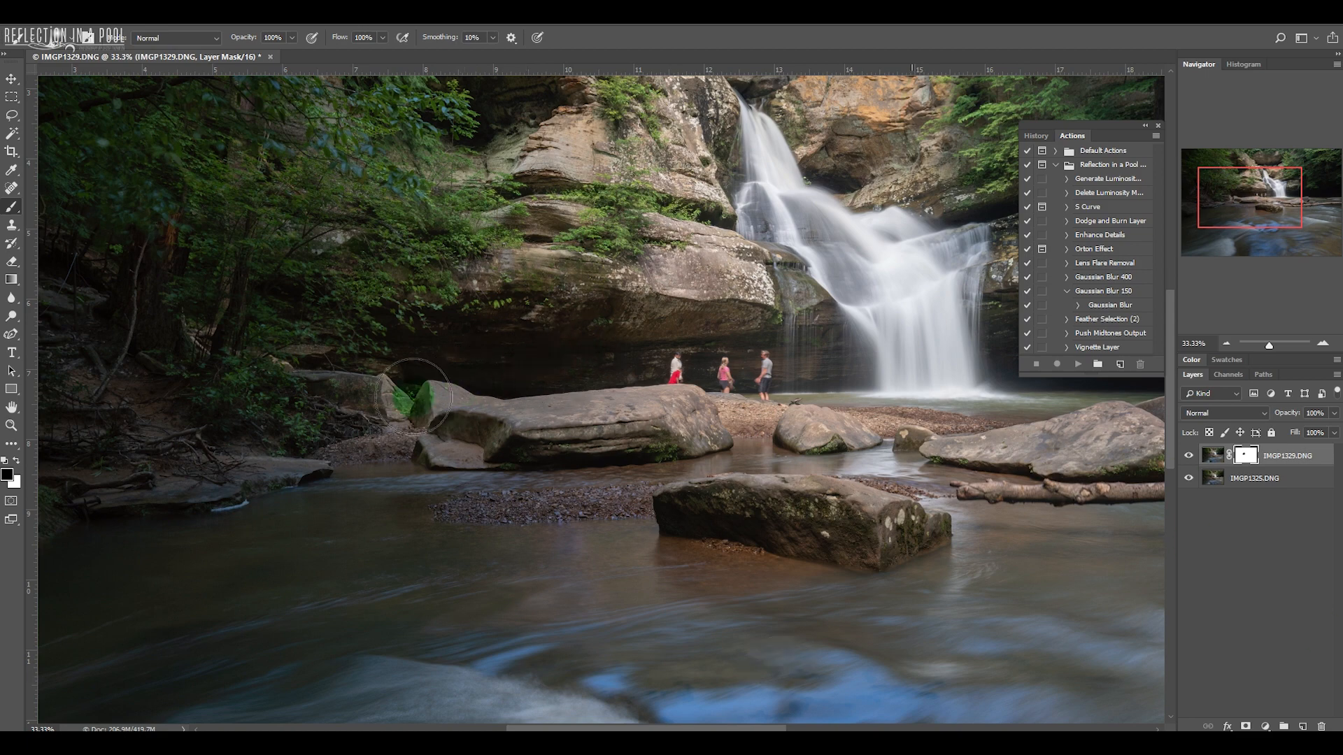
Step: Try to mask out the standing man nearest the waterfall on the IMGP1329.DNG layer
left_click_drag(1260, 199, 1268, 194)
mouse_move(715, 380)
left_mouse_down()
mouse_move(573, 389)
mouse_move(725, 409)
mouse_move(660, 381)
left_mouse_up()
Step: Toggle the visibility of the IMGP1329.DNG layer to compare where people stand in the two exposures
left_click(1189, 457)
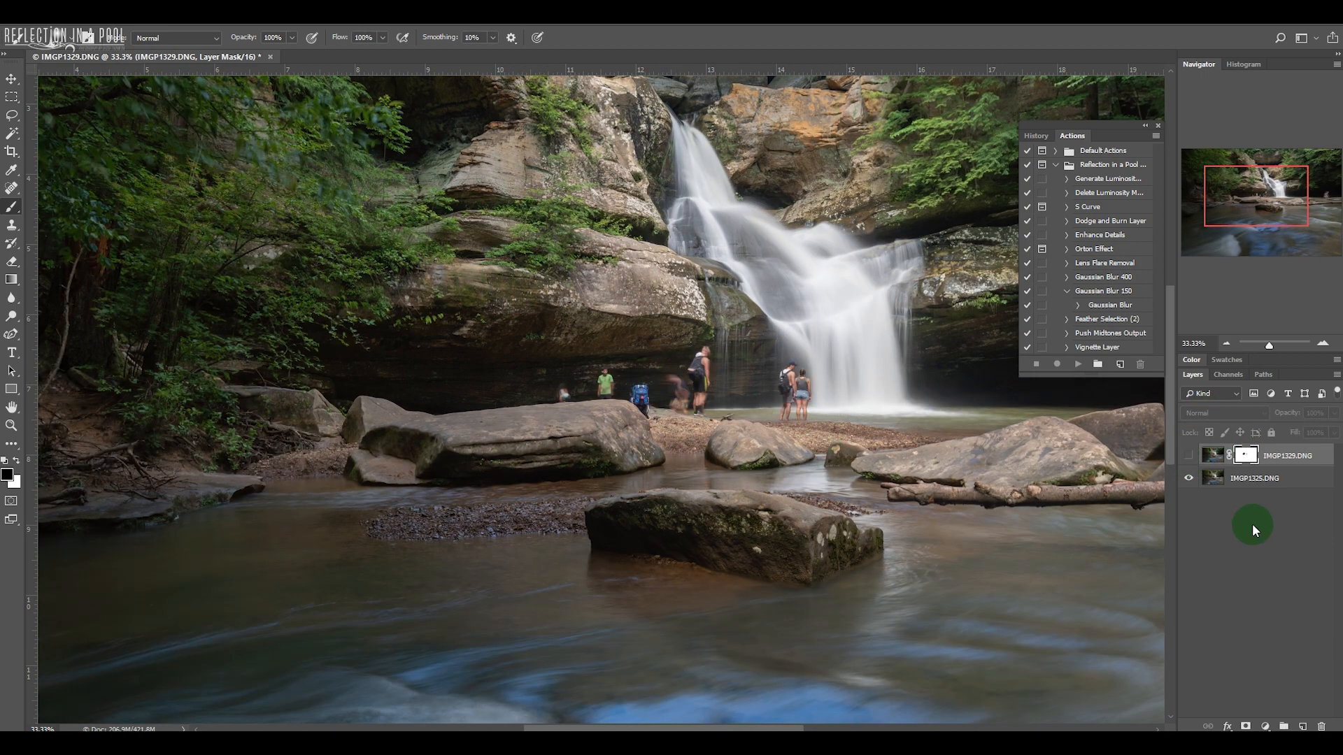
left_click(1189, 457)
left_click(1189, 457)
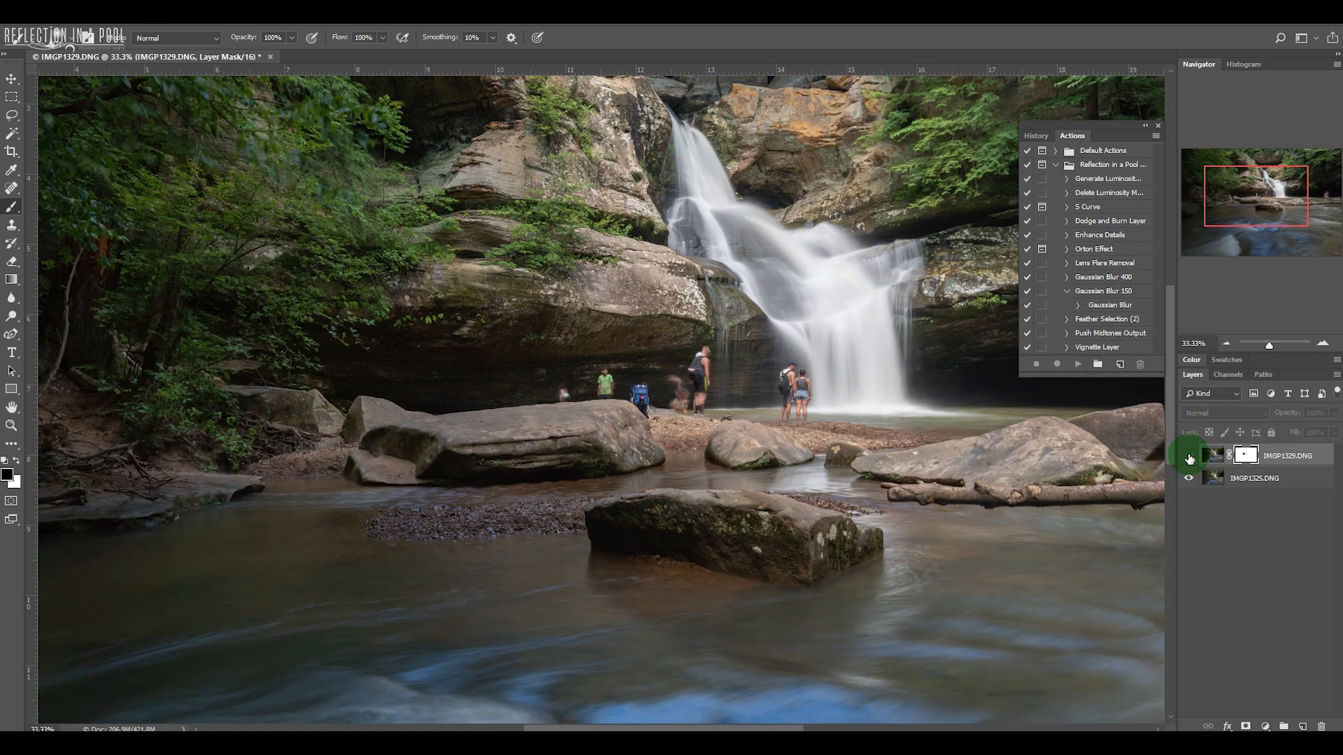
left_click(1189, 457)
left_click(1189, 456)
left_click(1189, 457)
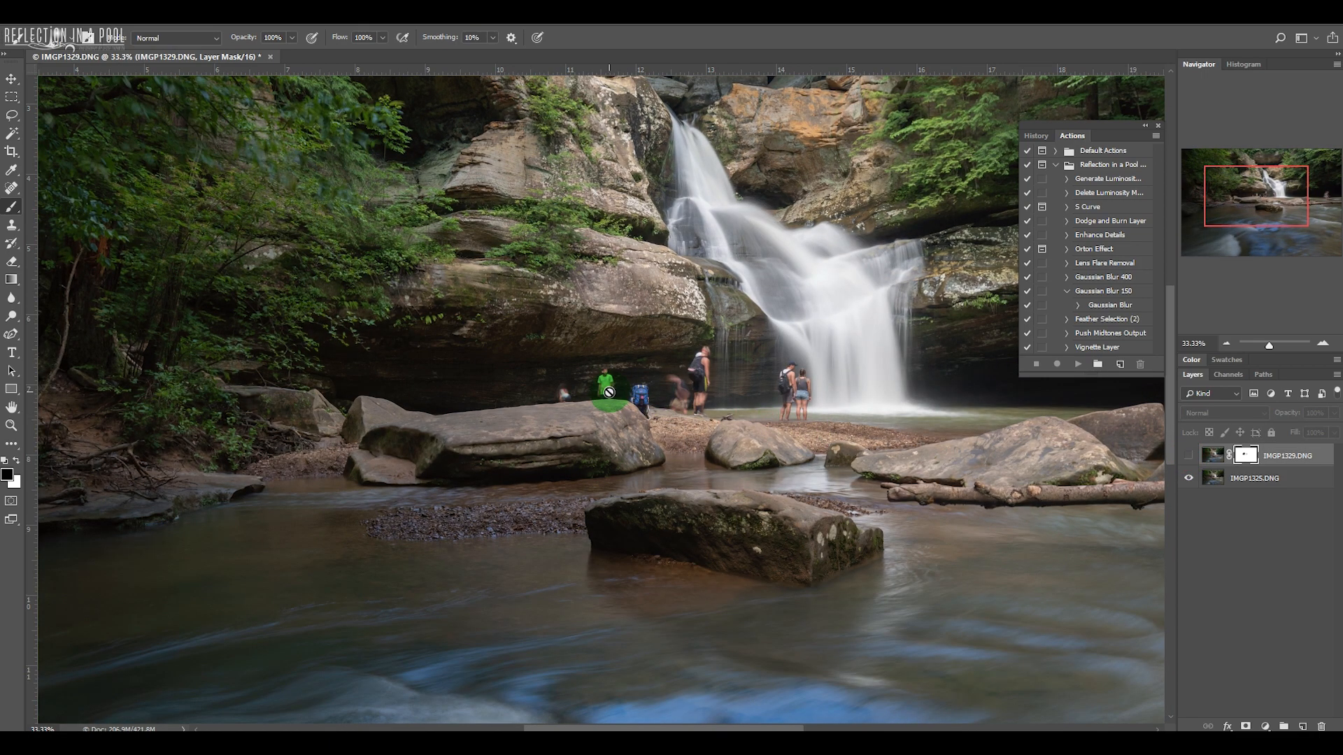
left_click(1189, 457)
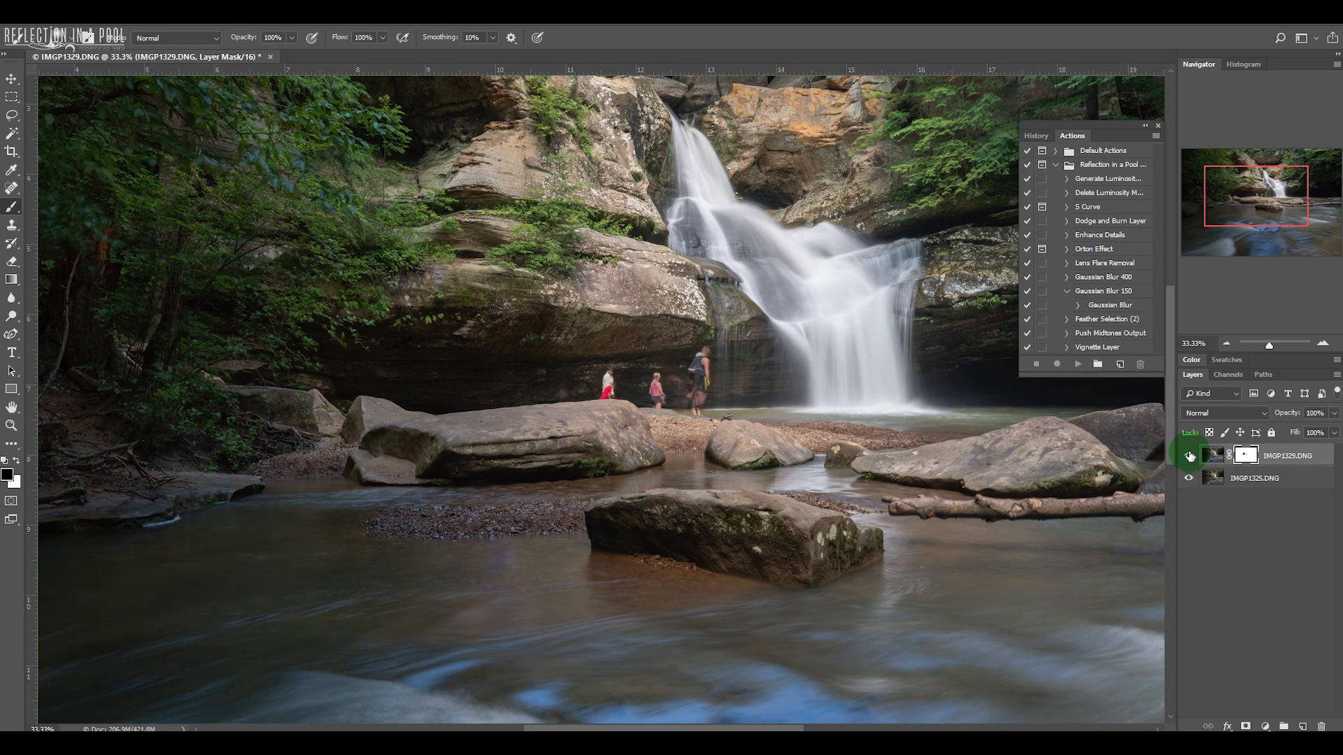
left_click(1189, 457)
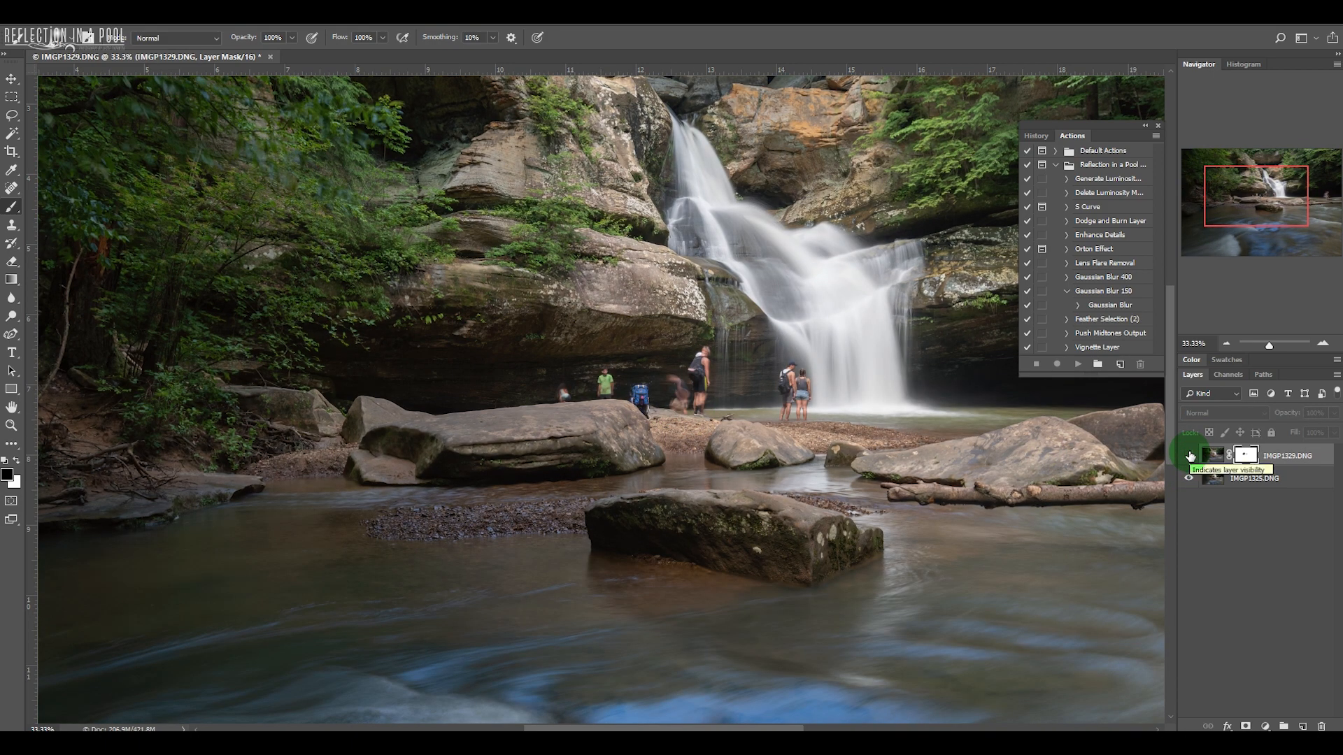
left_click(1189, 457)
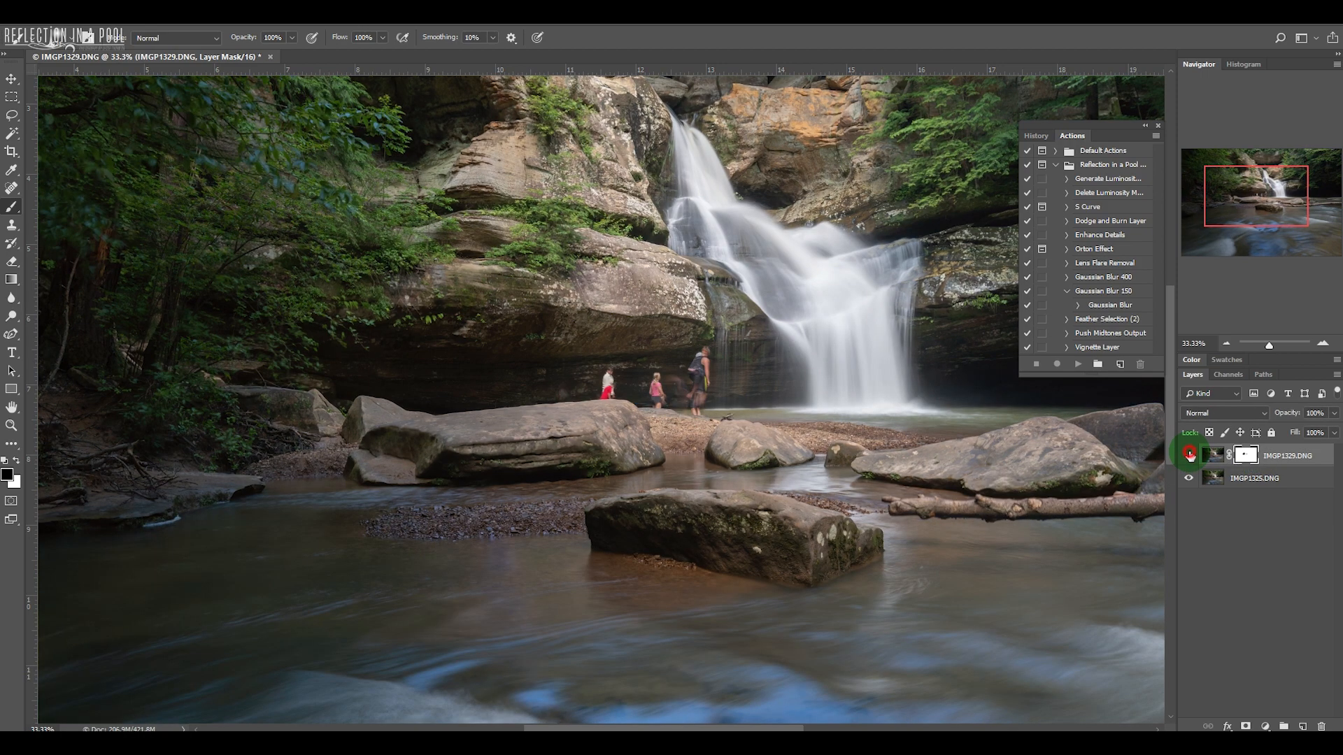
left_click(1189, 456)
left_click(1189, 456)
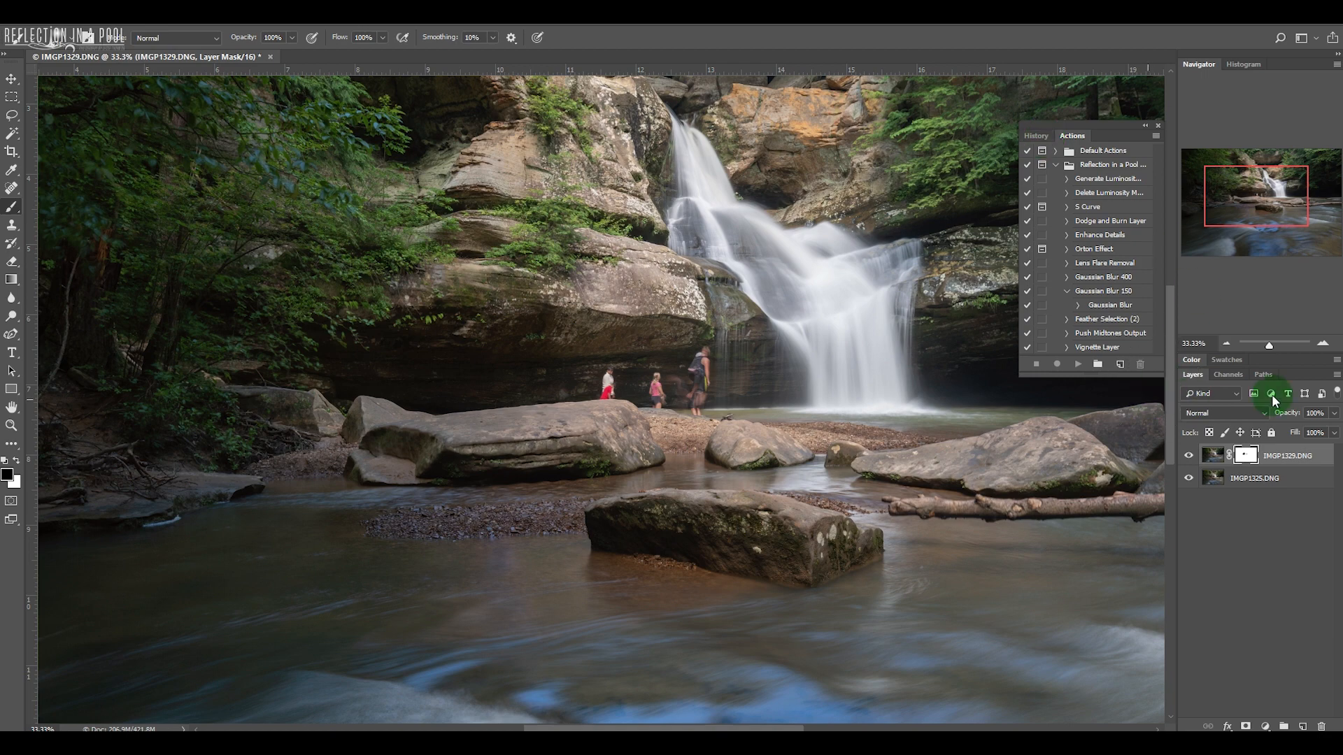
Step: Undo the last mask stroke over the man beside the waterfall
left_click(1323, 343)
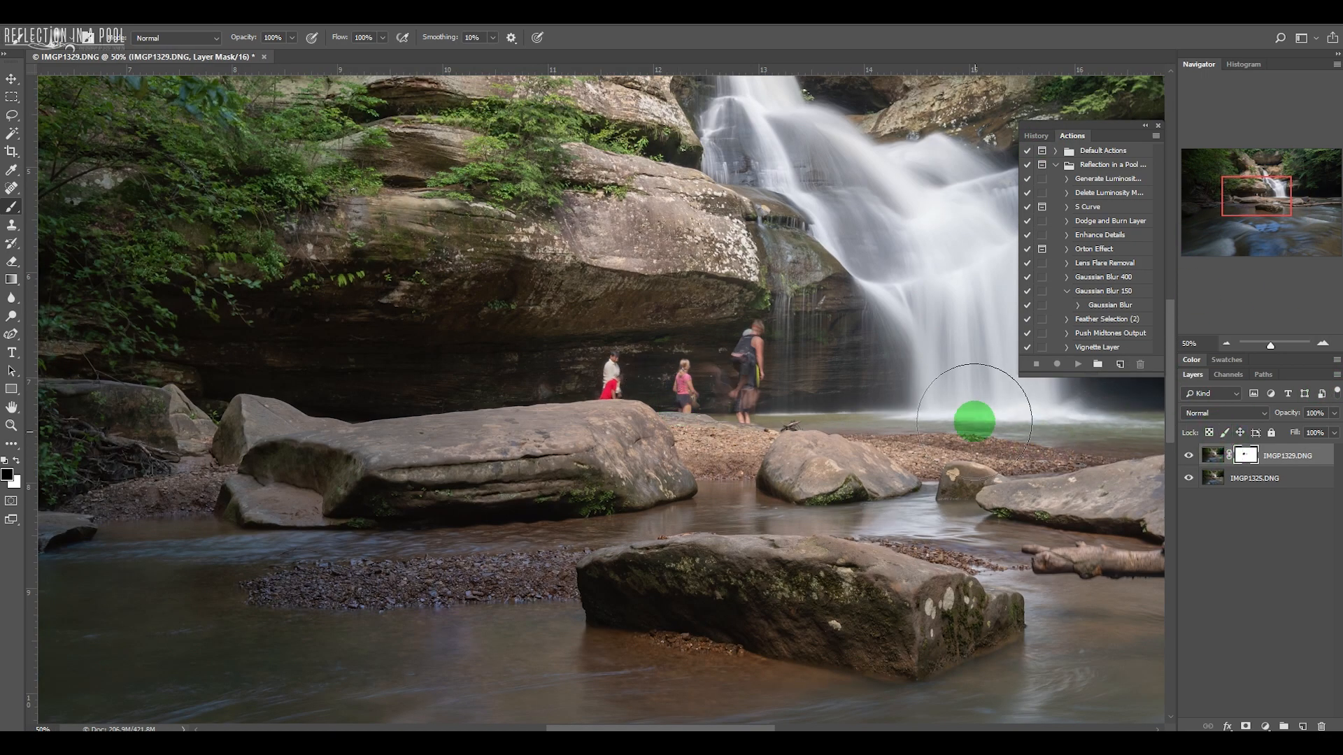
key("ctrl+z")
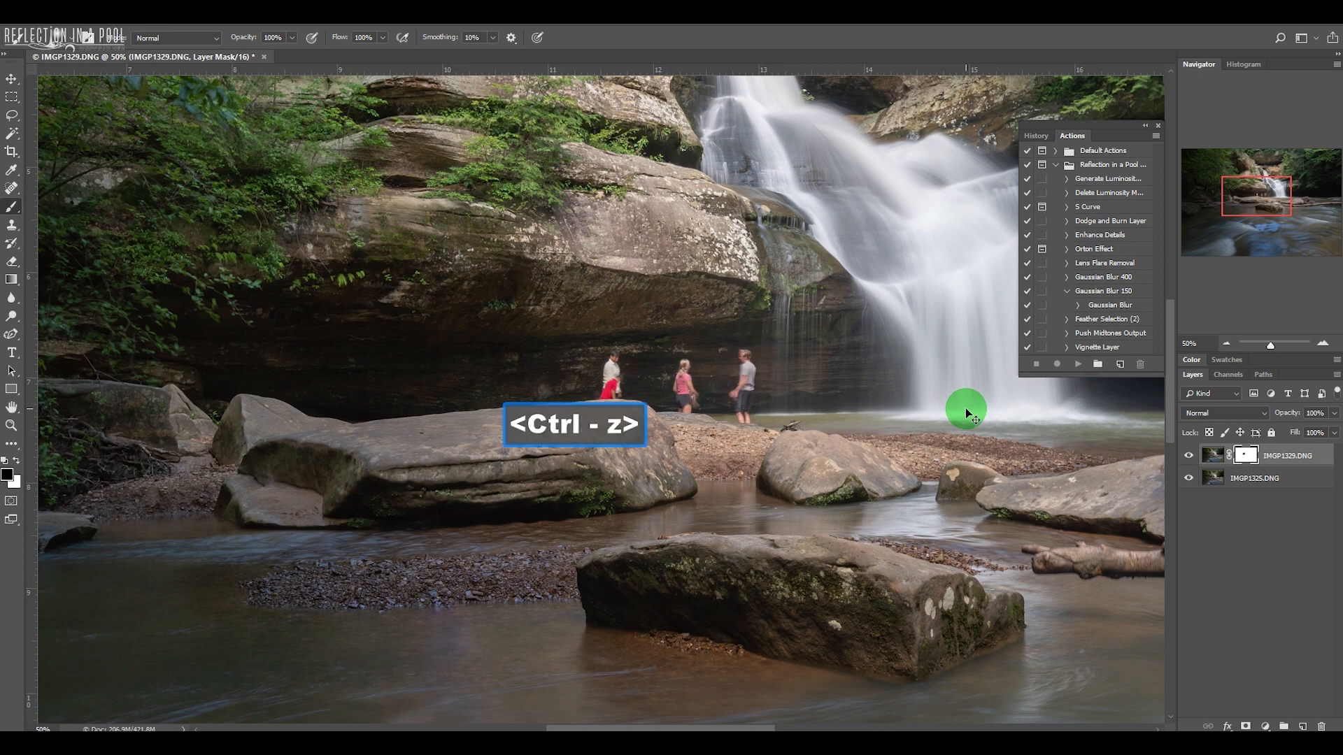
Step: Try to mask out the middle figure in pink, and step back in the history to before those brush strokes
left_click_drag(816, 384, 756, 403)
mouse_move(681, 369)
left_mouse_down()
mouse_move(677, 380)
mouse_move(695, 369)
mouse_move(660, 384)
mouse_move(695, 369)
mouse_move(694, 420)
left_mouse_up()
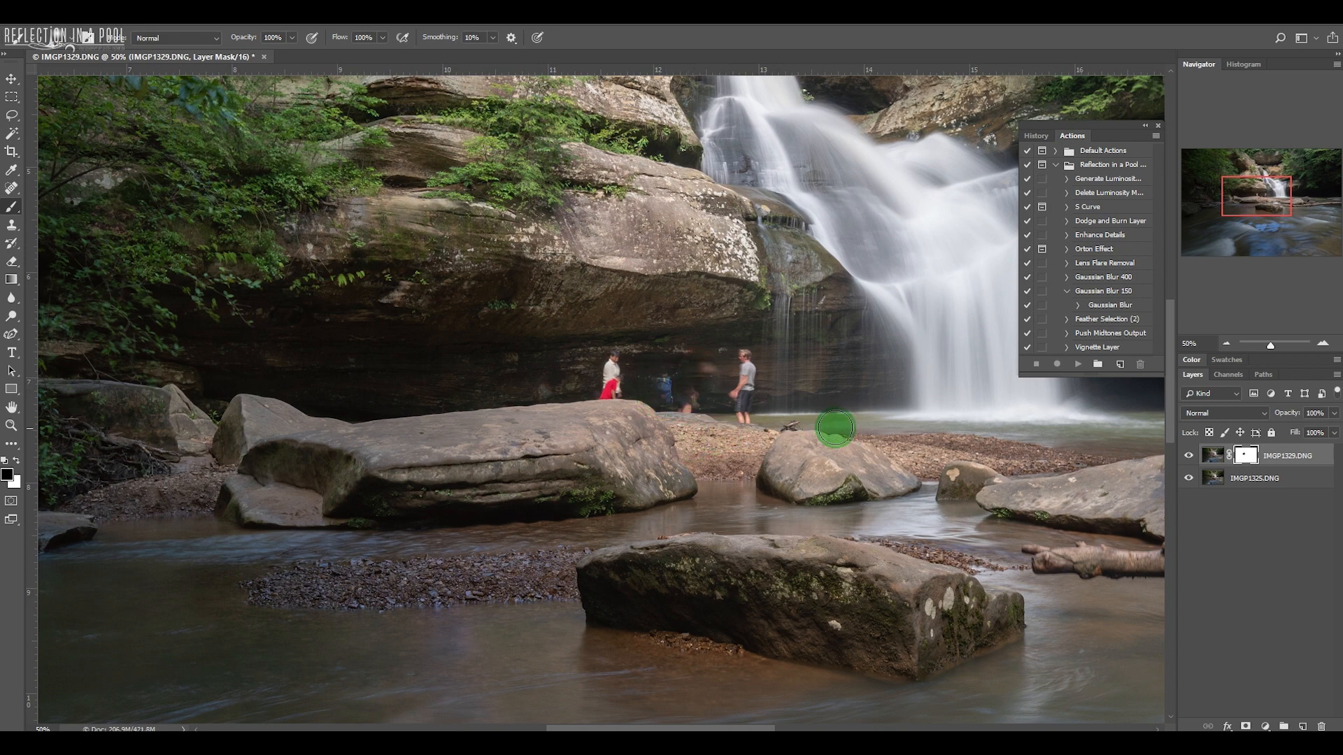
left_click(1036, 136)
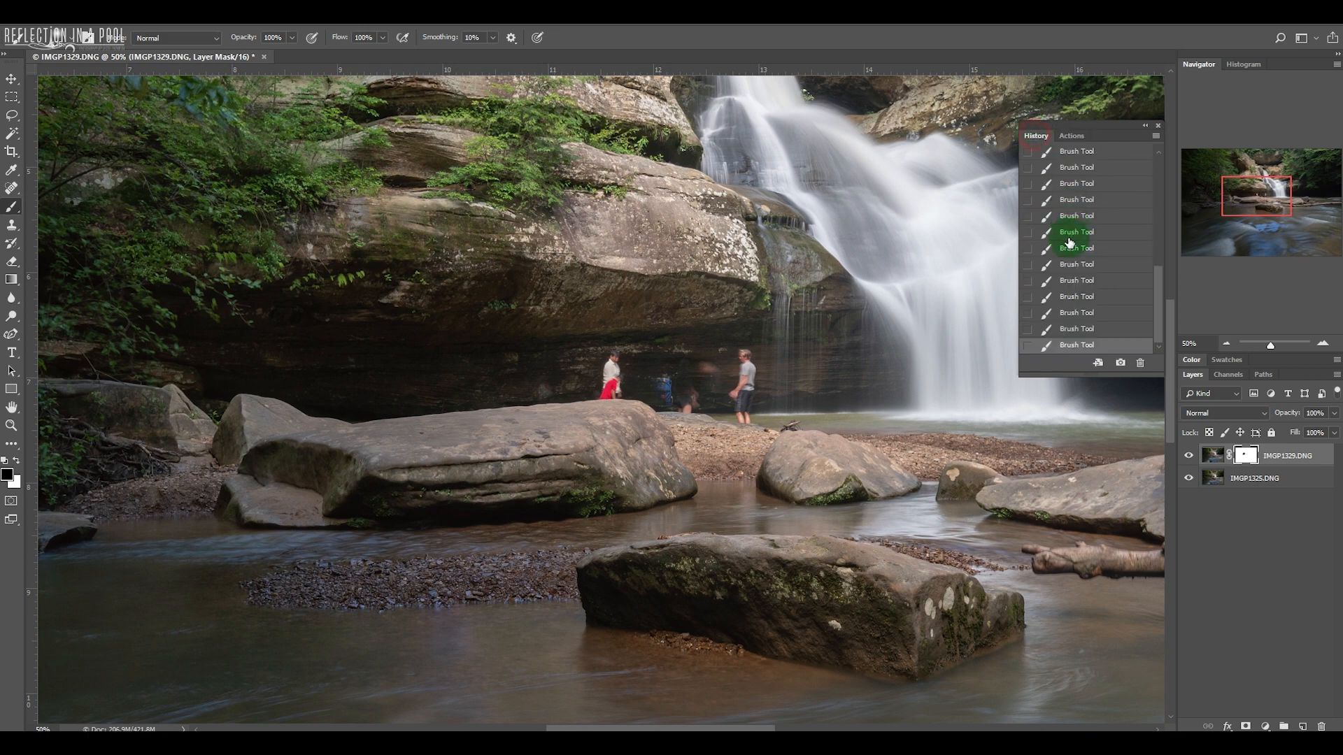
left_click(1080, 329)
left_click(1077, 312)
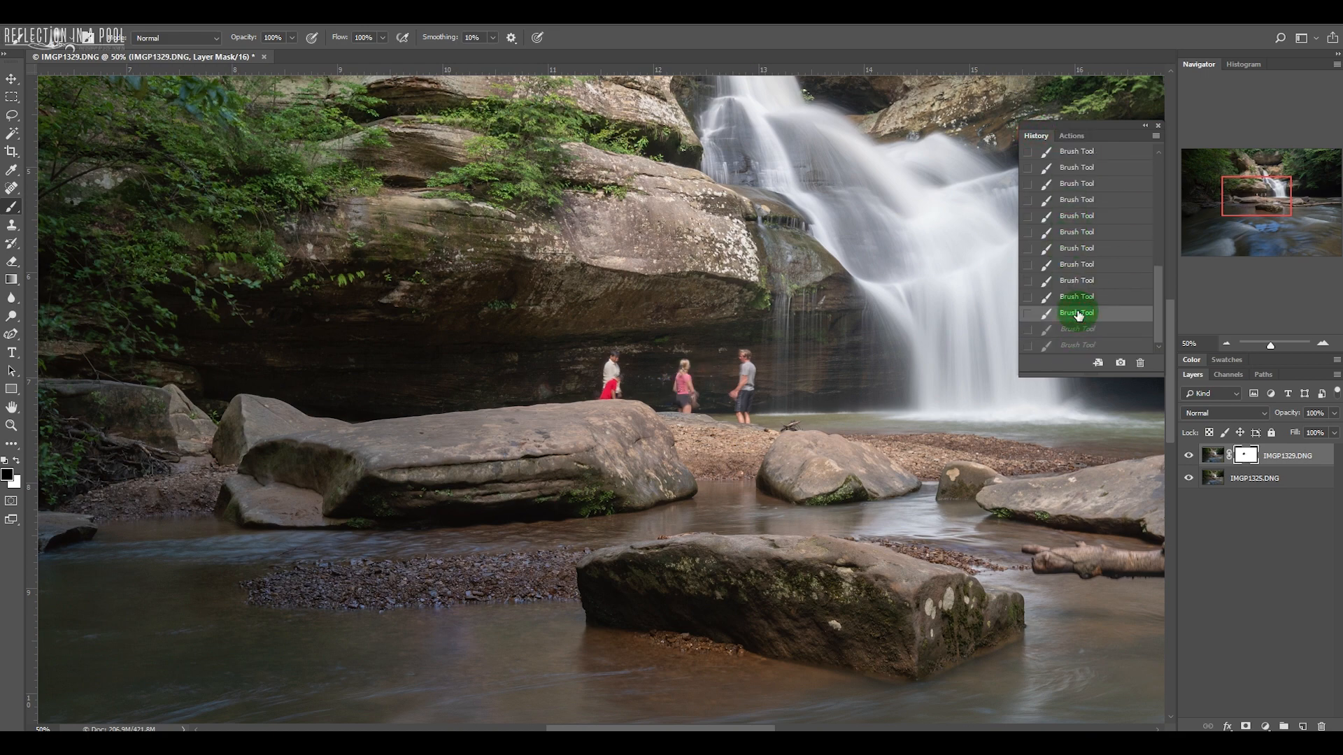
Step: Reduce the brush size and paint black on the mask over the middle figure in pink
right_click(703, 369, "alt")
mouse_move(703, 369)
left_mouse_down()
mouse_move(683, 380)
mouse_move(695, 405)
mouse_move(684, 421)
left_mouse_up()
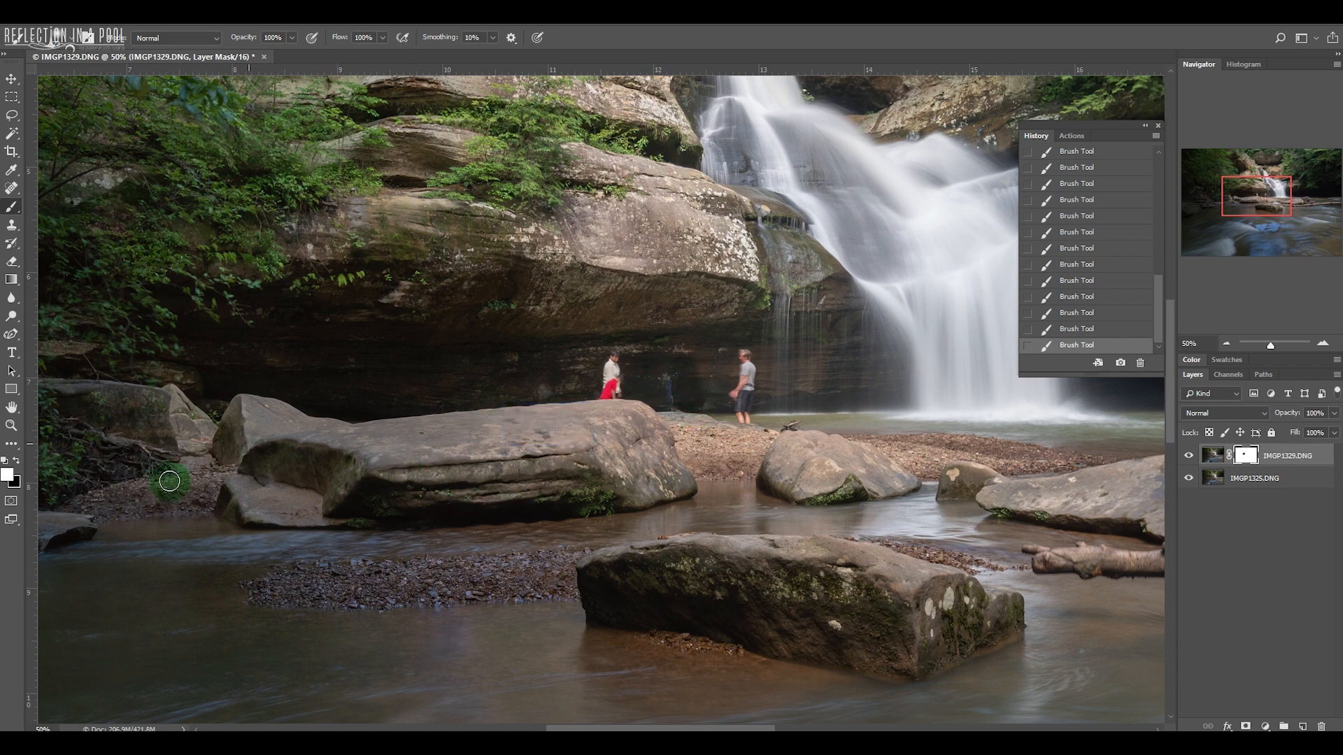
Step: Set the brush diameter to 73 px and refine the mask where the middle figure stood, painting with white and black
key("x")
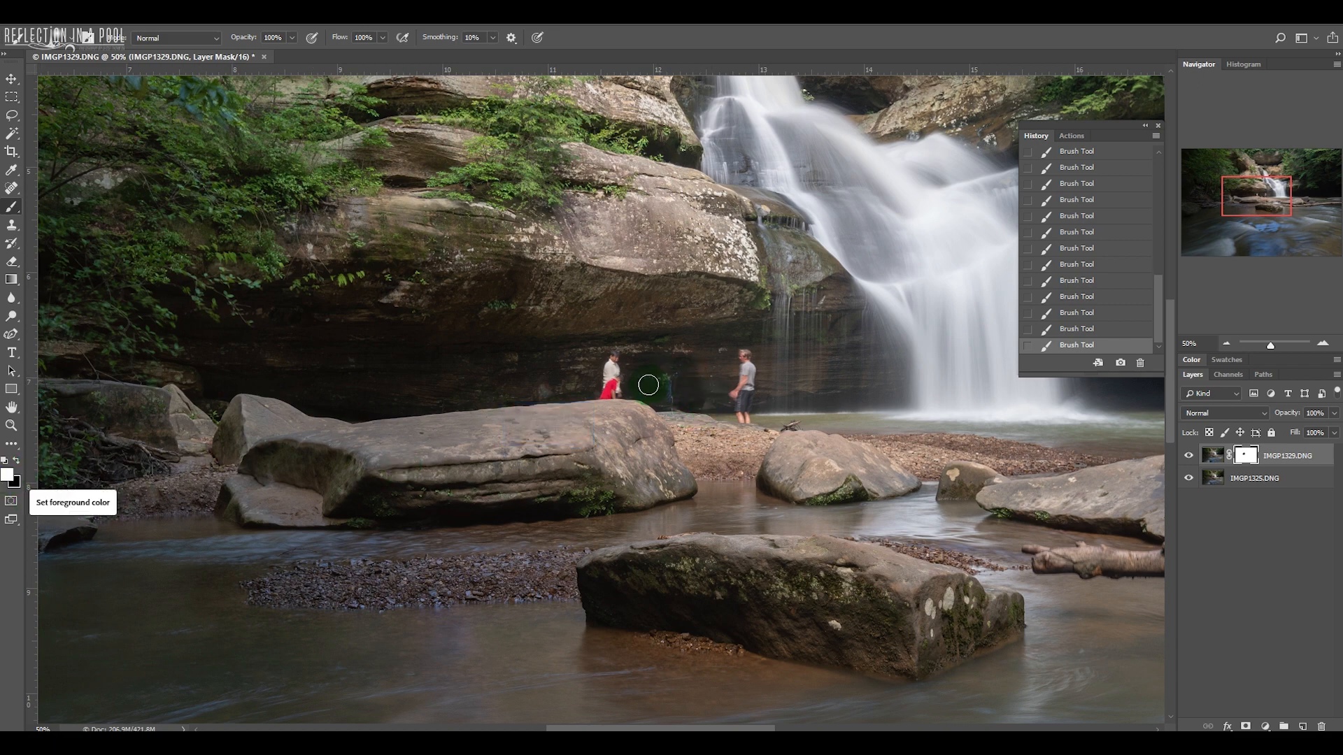
right_click(662, 373, "alt")
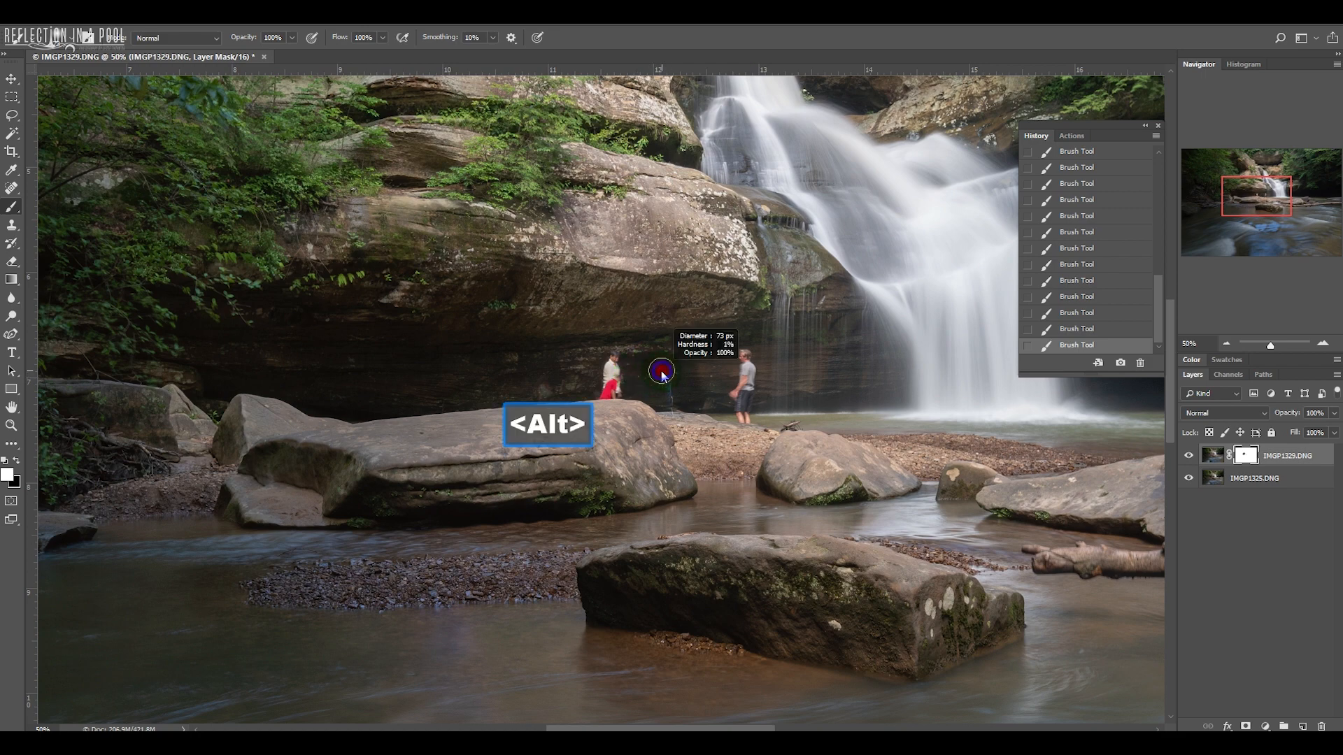
left_click_drag(655, 372, 659, 374)
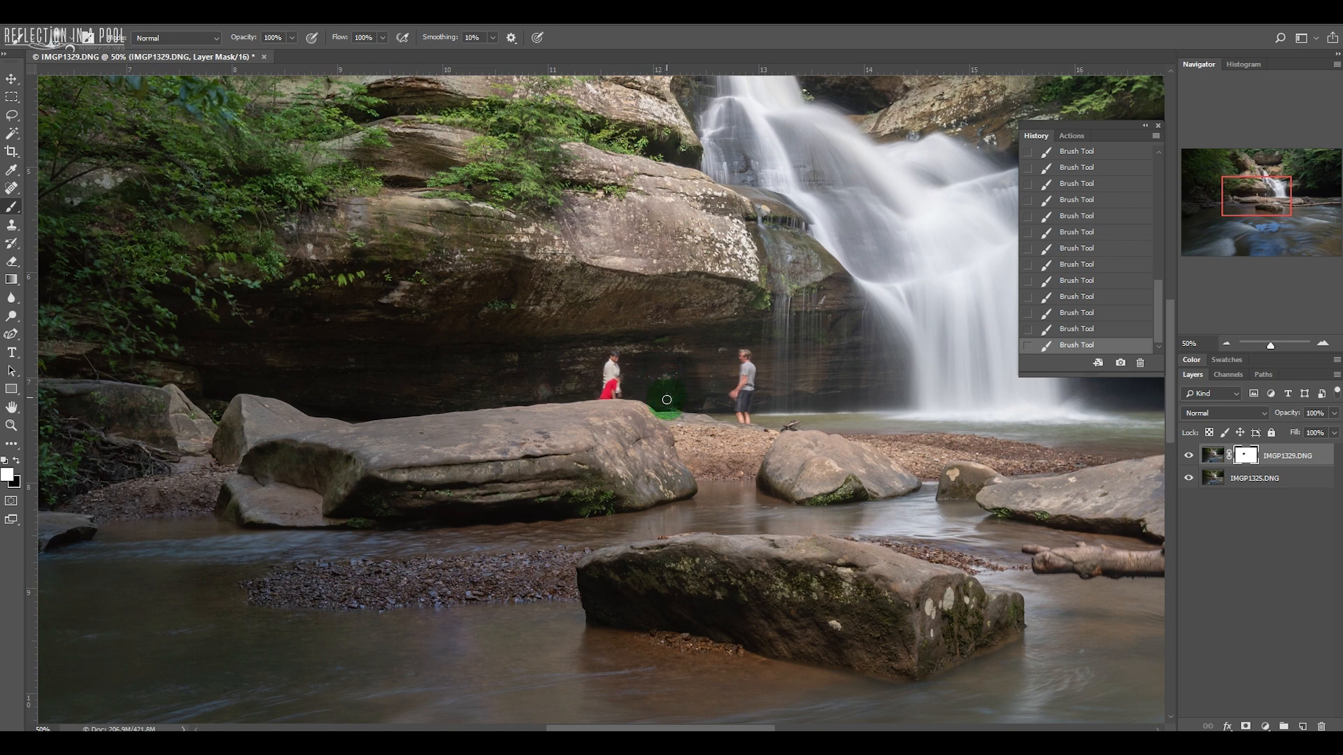
mouse_move(667, 407)
left_mouse_down()
mouse_move(694, 390)
mouse_move(688, 372)
mouse_move(712, 471)
mouse_move(699, 406)
mouse_move(729, 414)
mouse_move(662, 395)
mouse_move(680, 406)
mouse_move(668, 384)
mouse_move(685, 354)
mouse_move(704, 407)
left_mouse_up()
key("x")
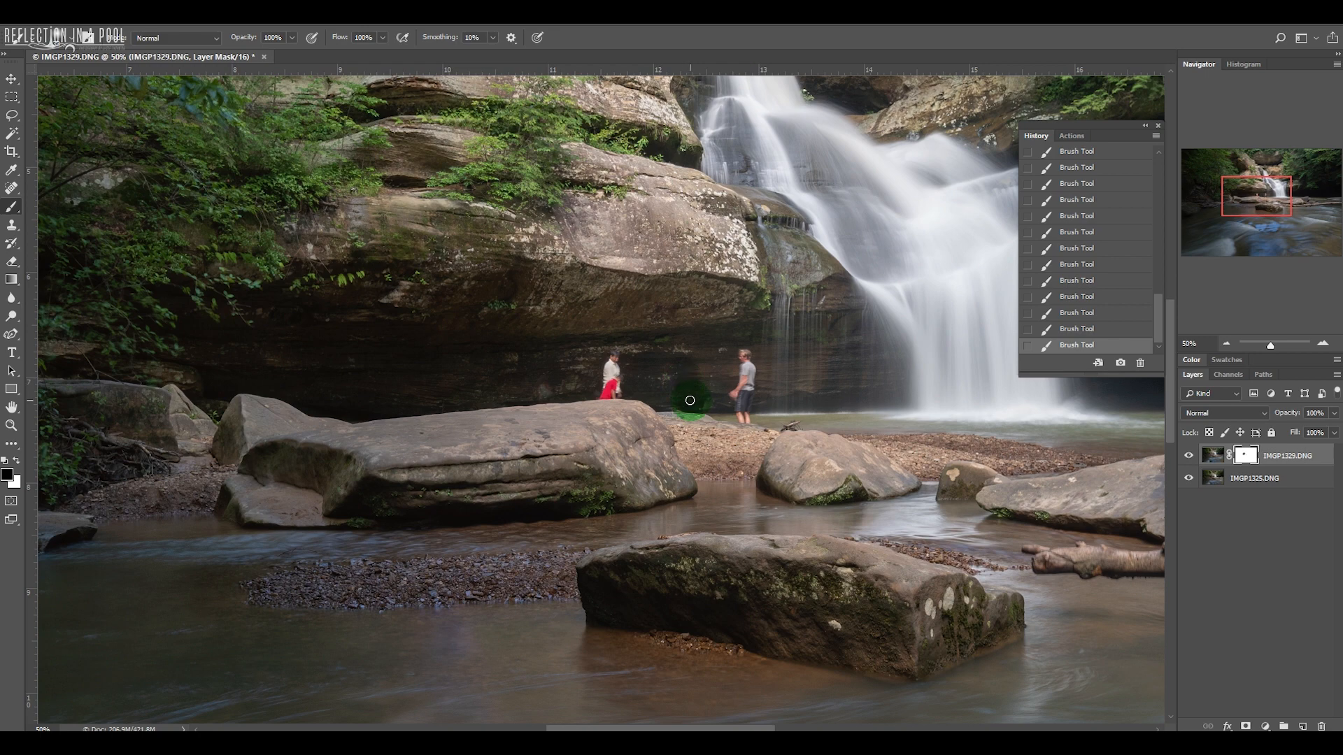
mouse_move(663, 396)
left_mouse_down()
mouse_move(629, 391)
mouse_move(658, 385)
left_mouse_up()
Step: Try brushing the mask around the figure in red and over the man beside the waterfall, and undo the strokes
left_click_drag(542, 398, 548, 396)
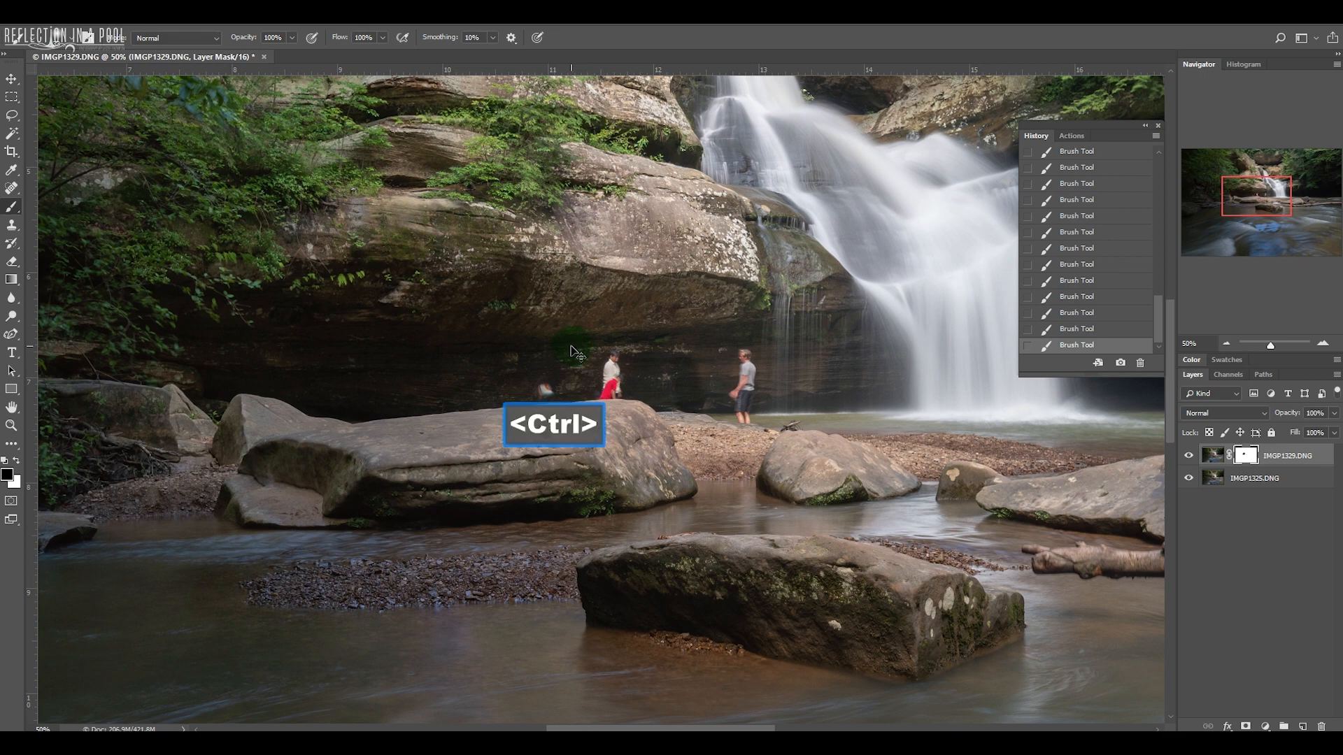
key("ctrl+z")
key("x")
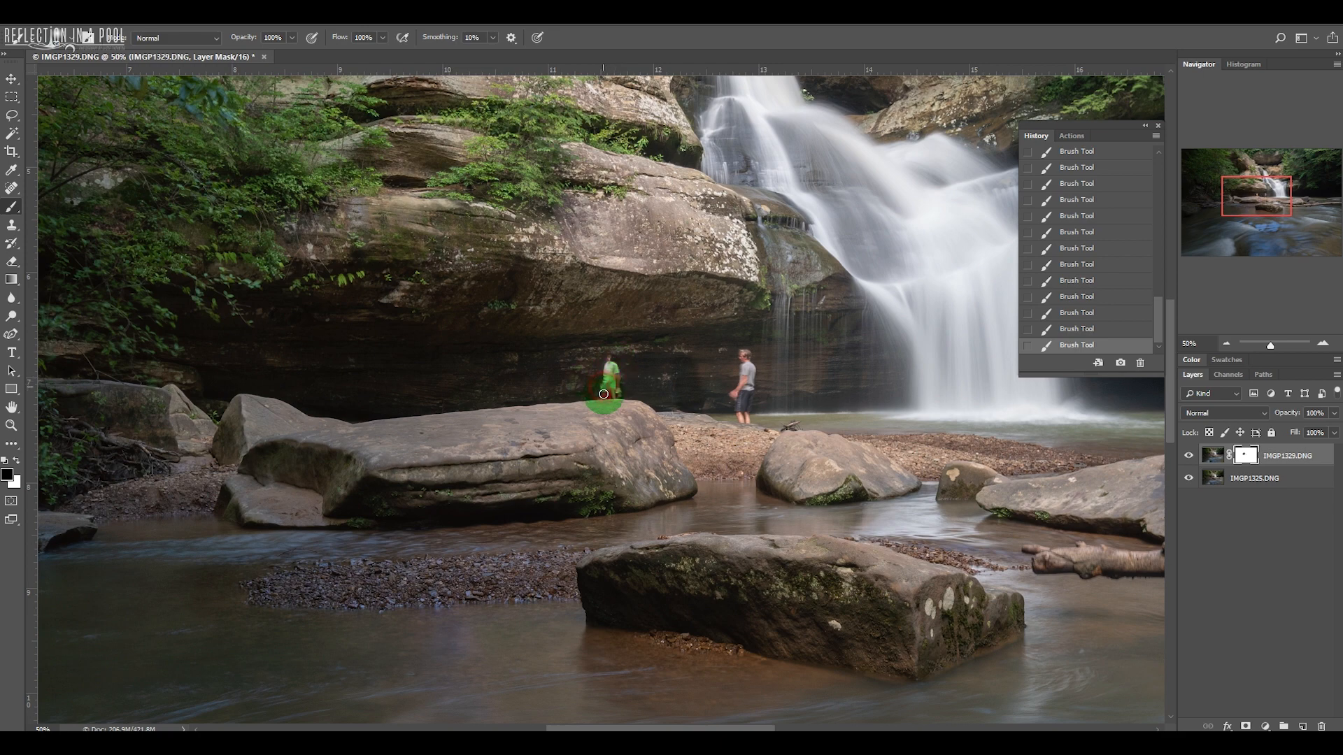
key("ctrl+z")
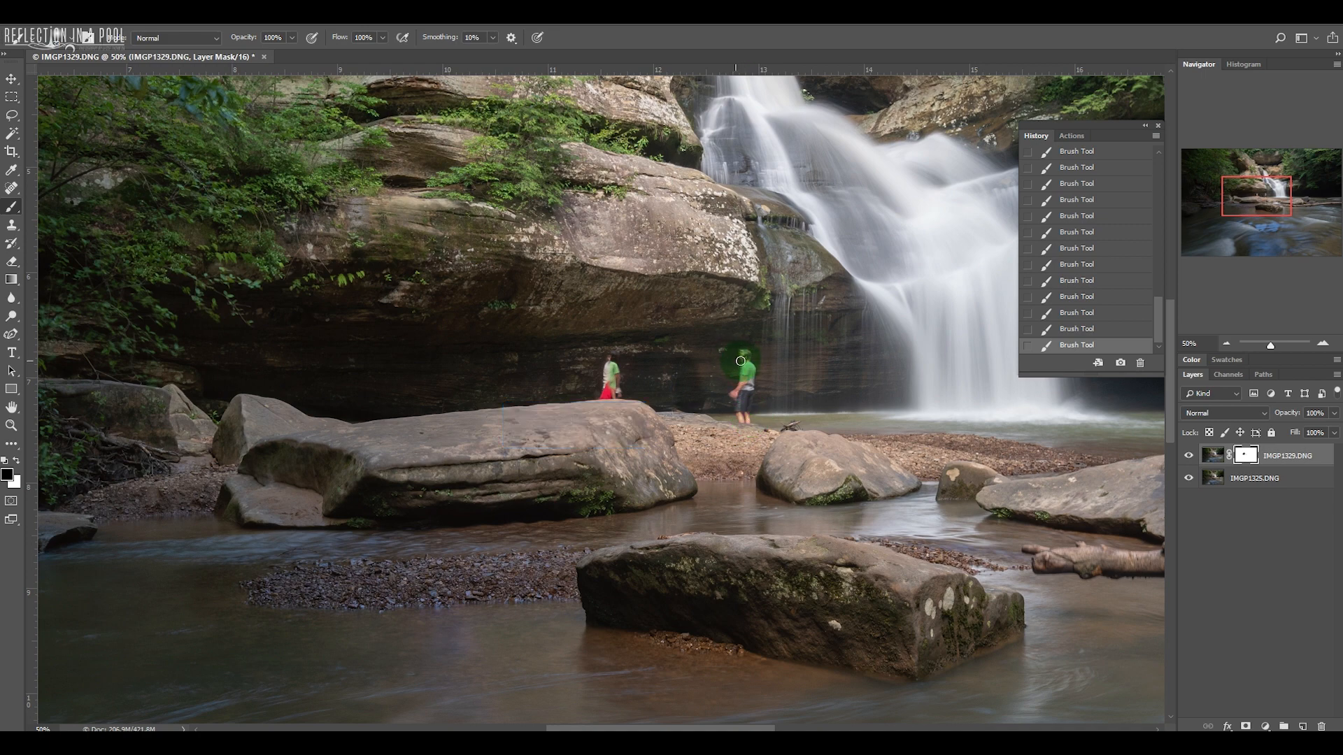
left_click_drag(743, 358, 745, 404)
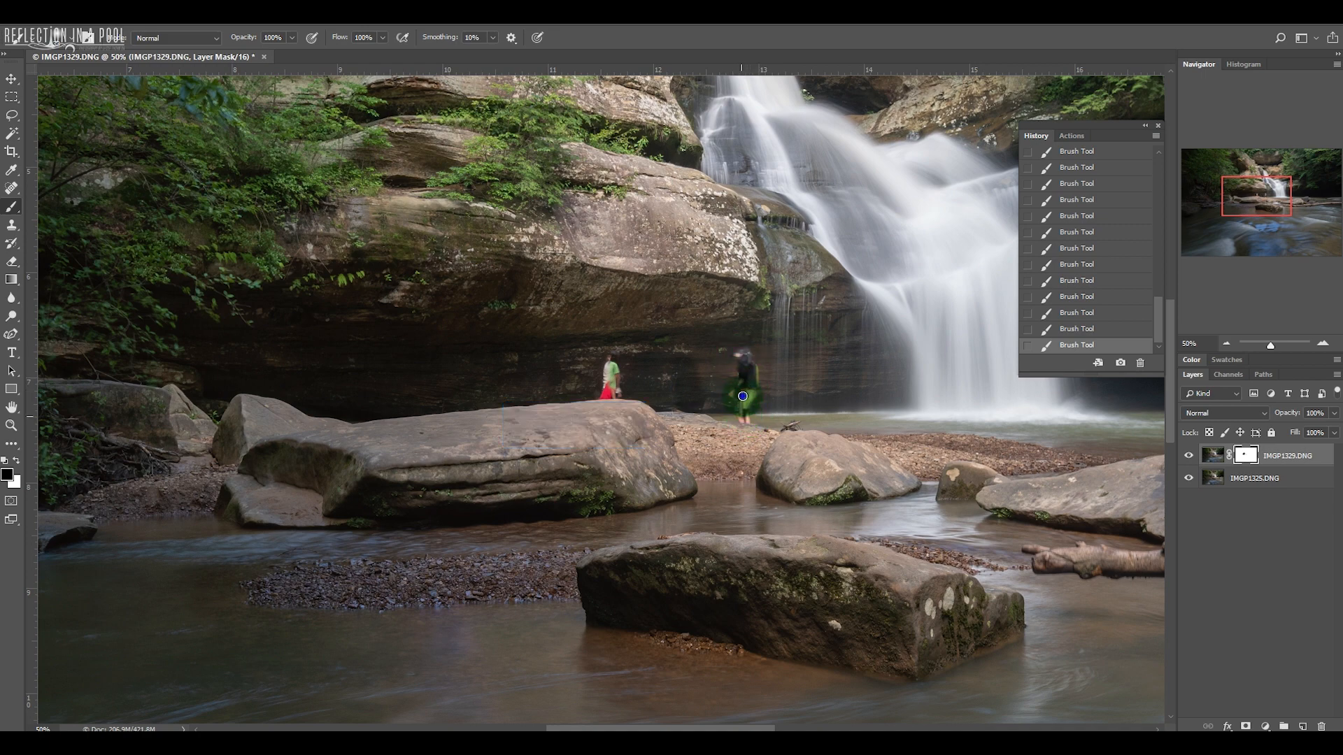
key("ctrl+z")
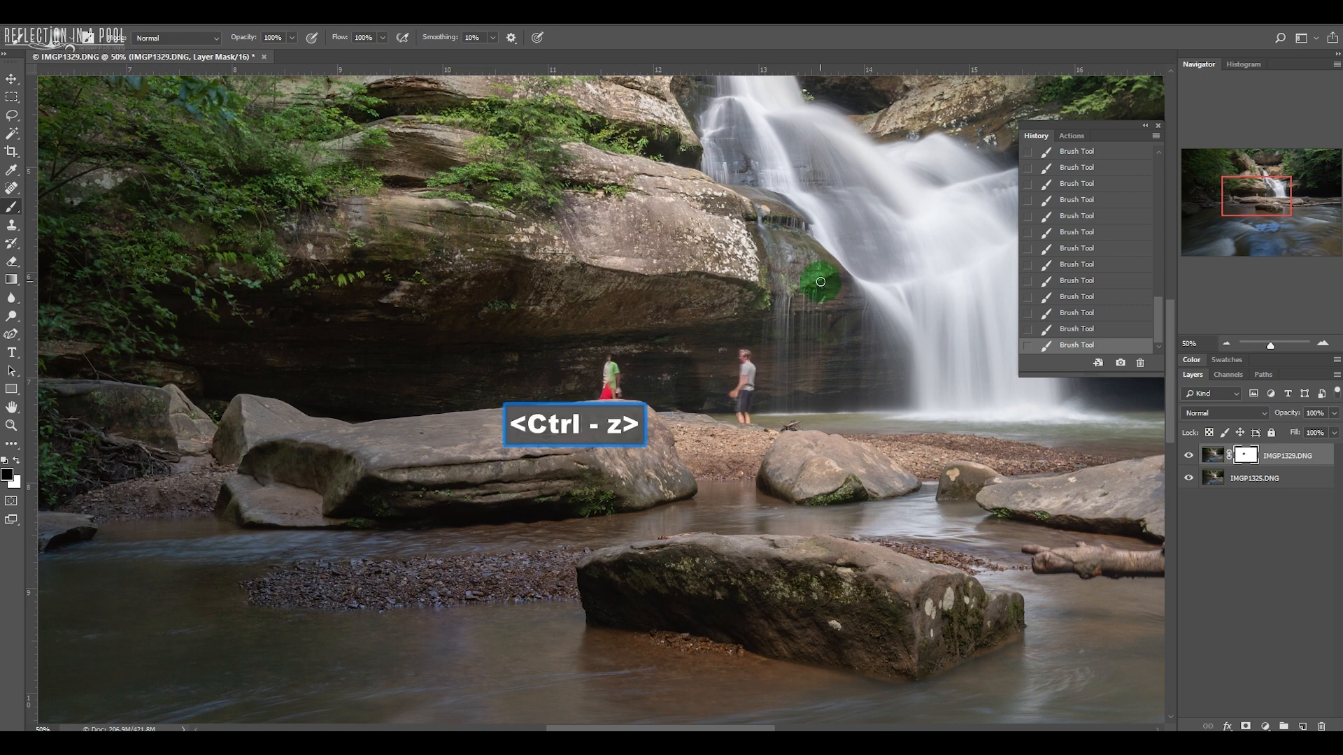
Step: Examine the composite as a whole and the two remaining figures beside the waterfall up close
left_click(1227, 342)
left_click(1227, 342)
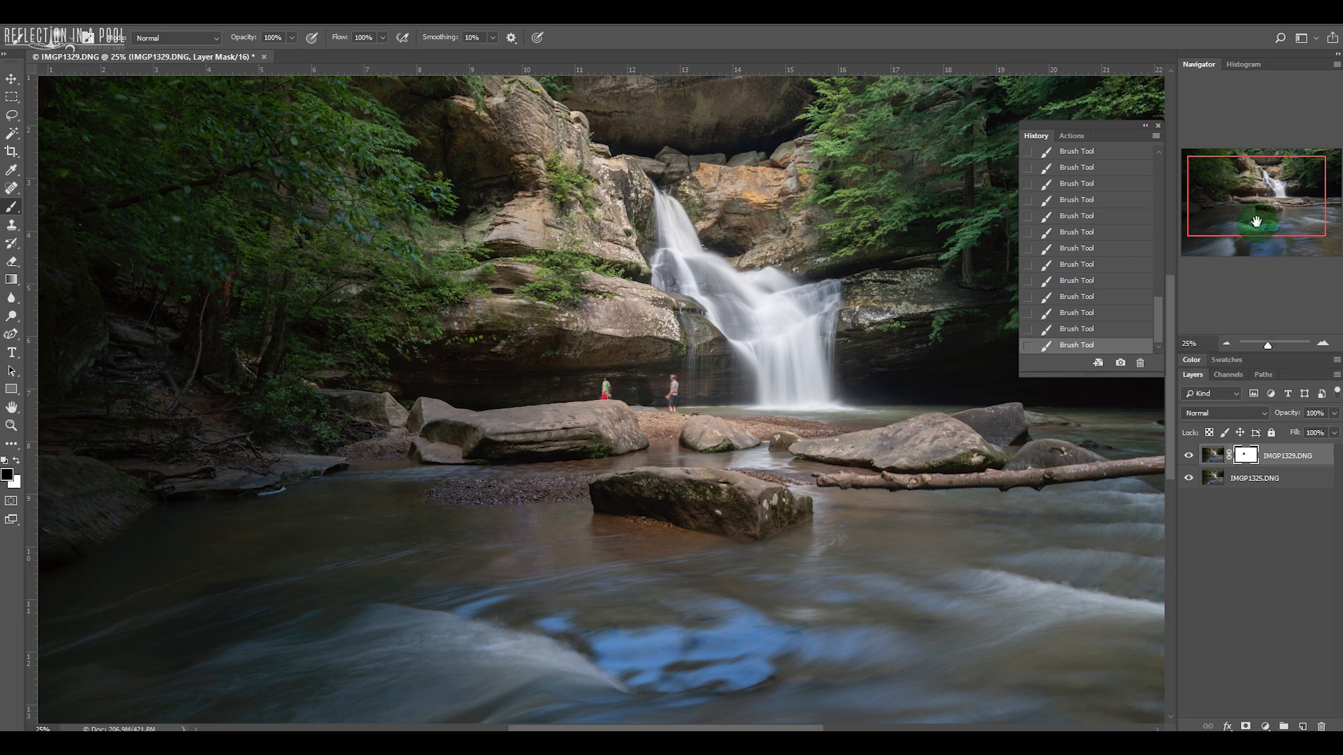
left_click_drag(1257, 222, 1263, 222)
left_click(1227, 344)
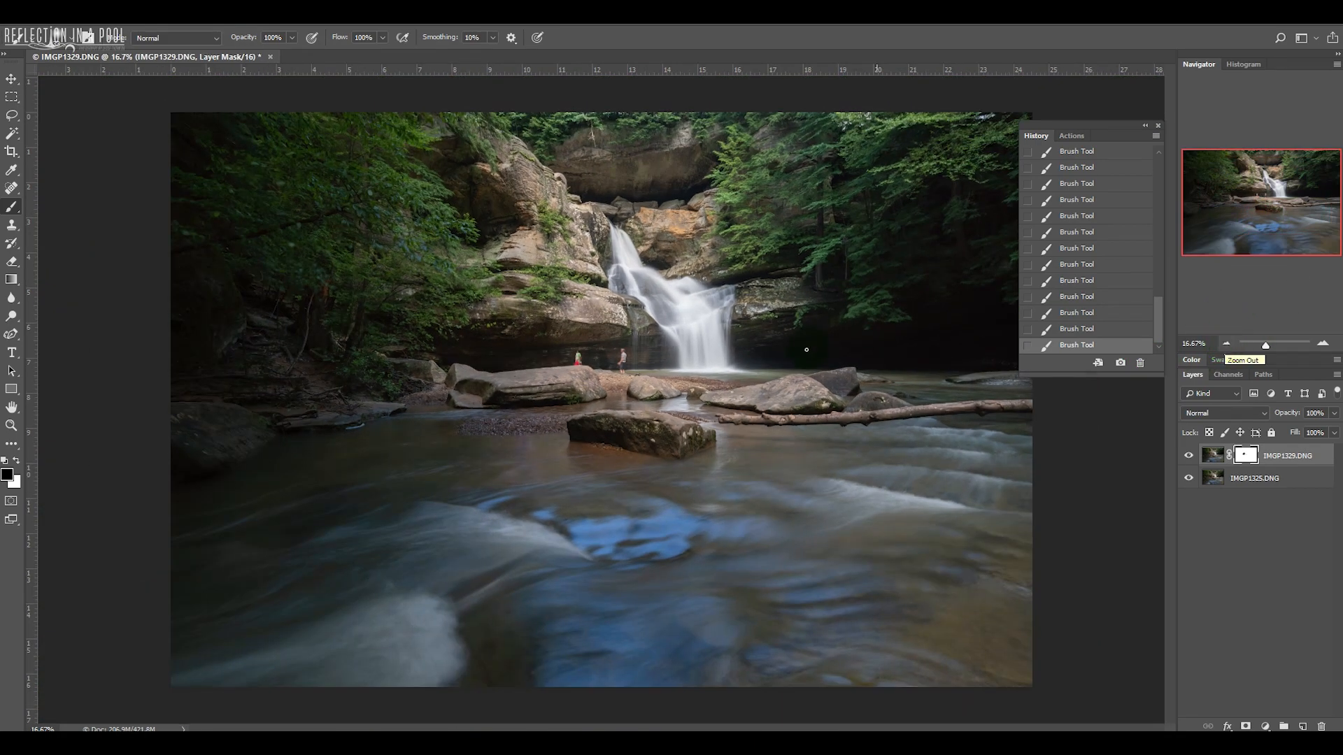
mouse_move(600, 347)
left_mouse_down()
mouse_move(645, 358)
mouse_move(639, 371)
mouse_move(619, 349)
mouse_move(626, 370)
left_mouse_up()
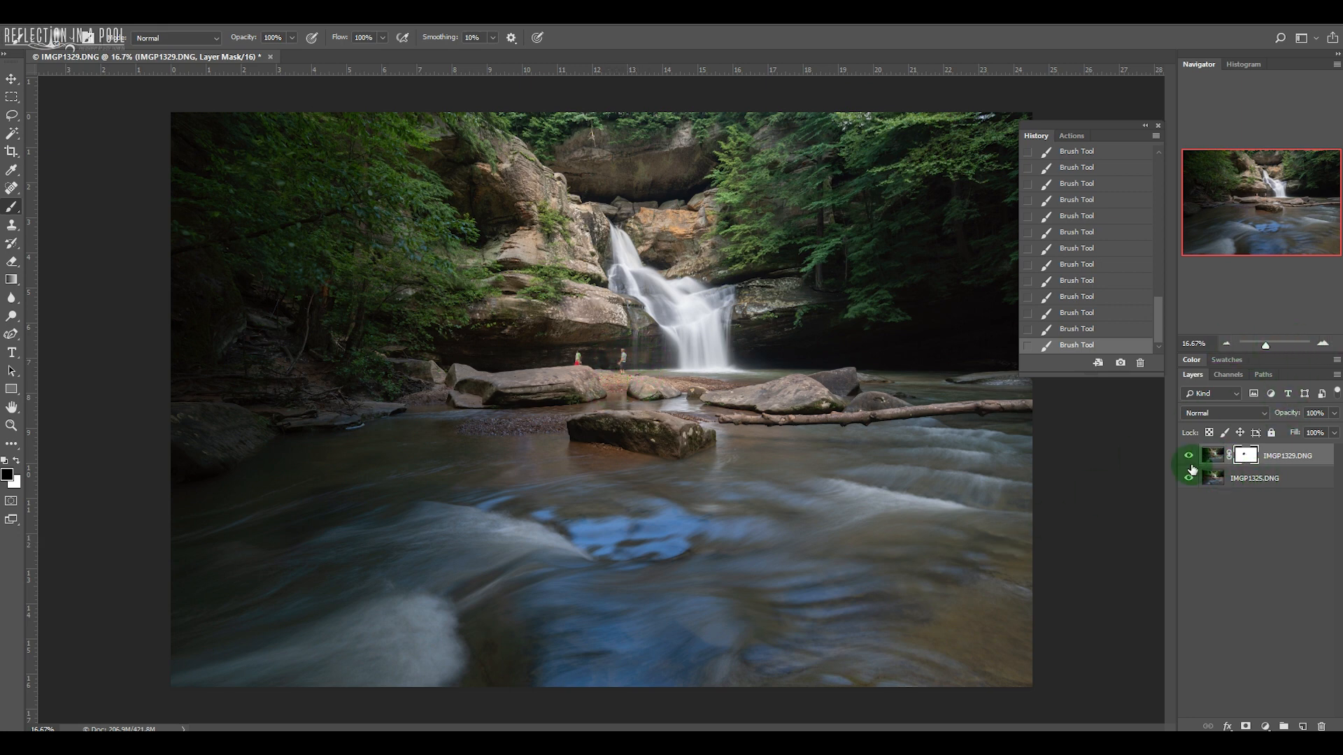
left_click(1324, 346)
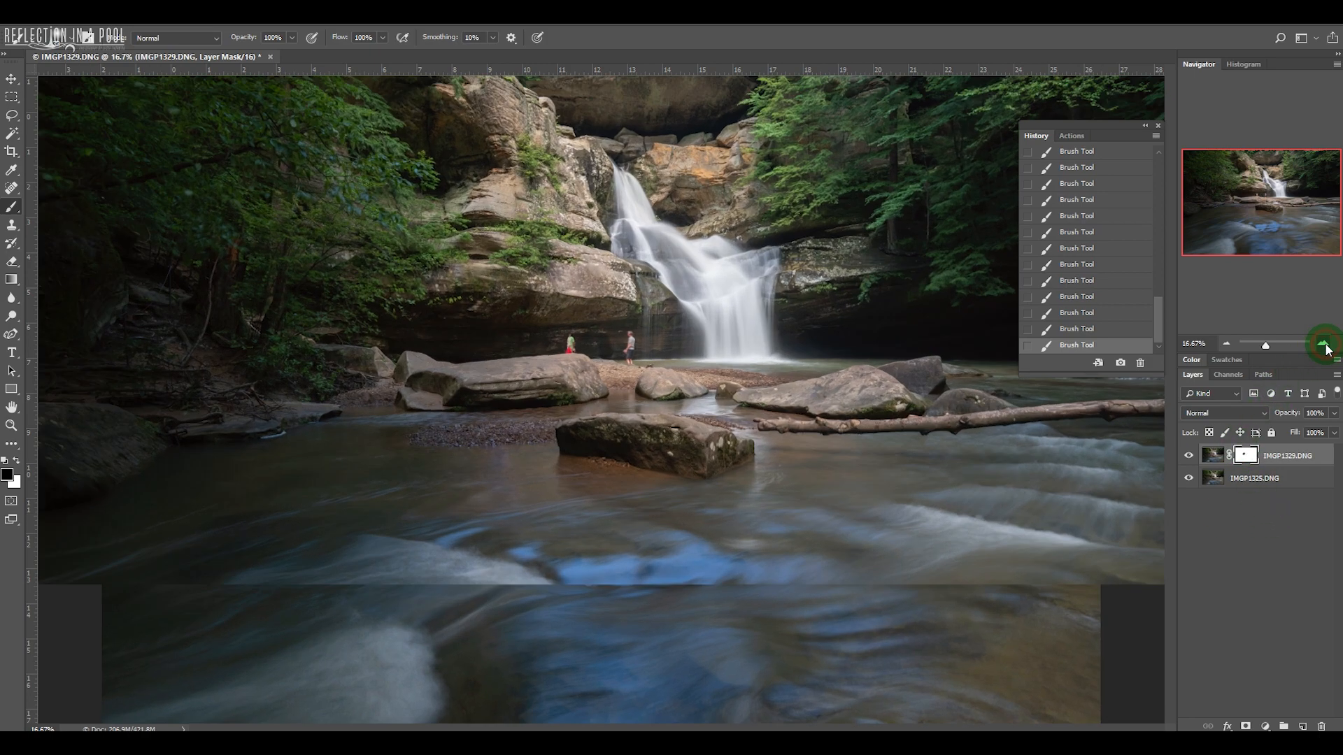
left_click(1325, 346)
left_click(1324, 346)
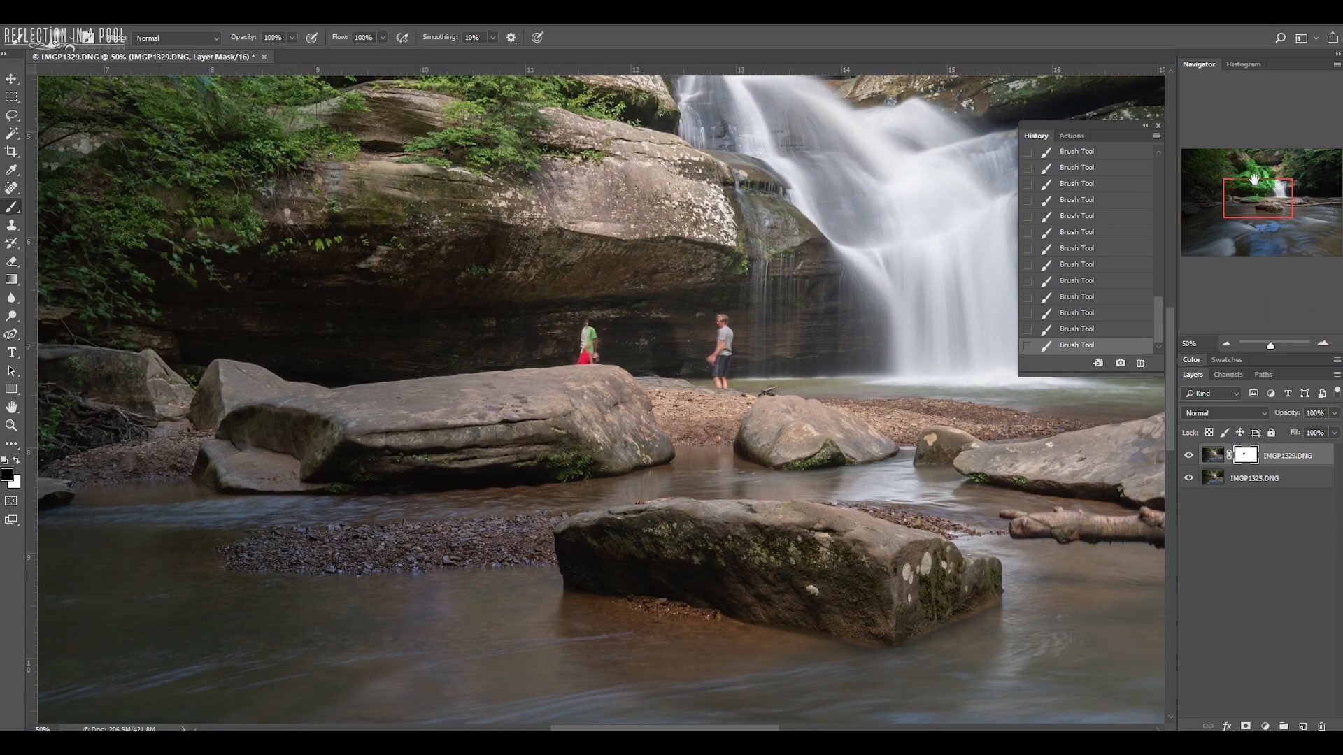
Step: Merge the IMGP1329.DNG and IMGP1325.DNG layers into a single layer
left_click(1212, 461)
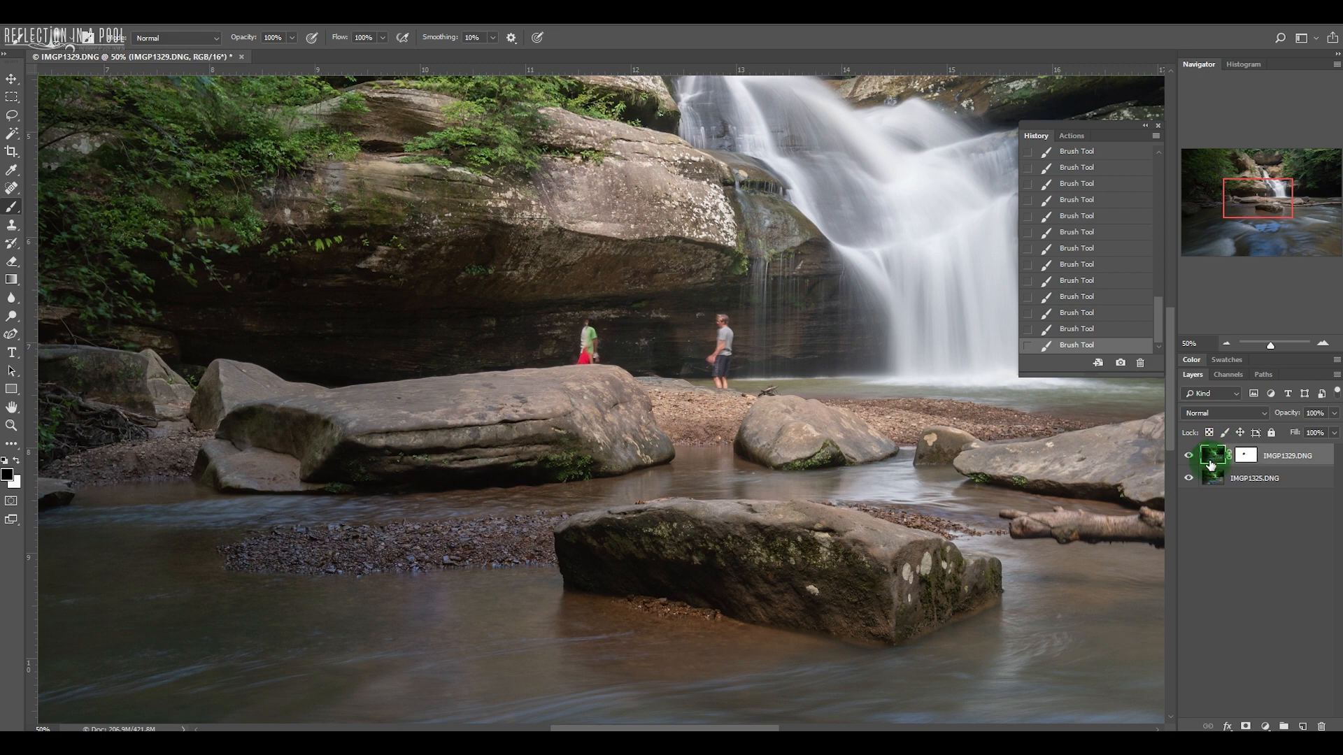
left_click(1250, 482, "shift")
right_click(1253, 476)
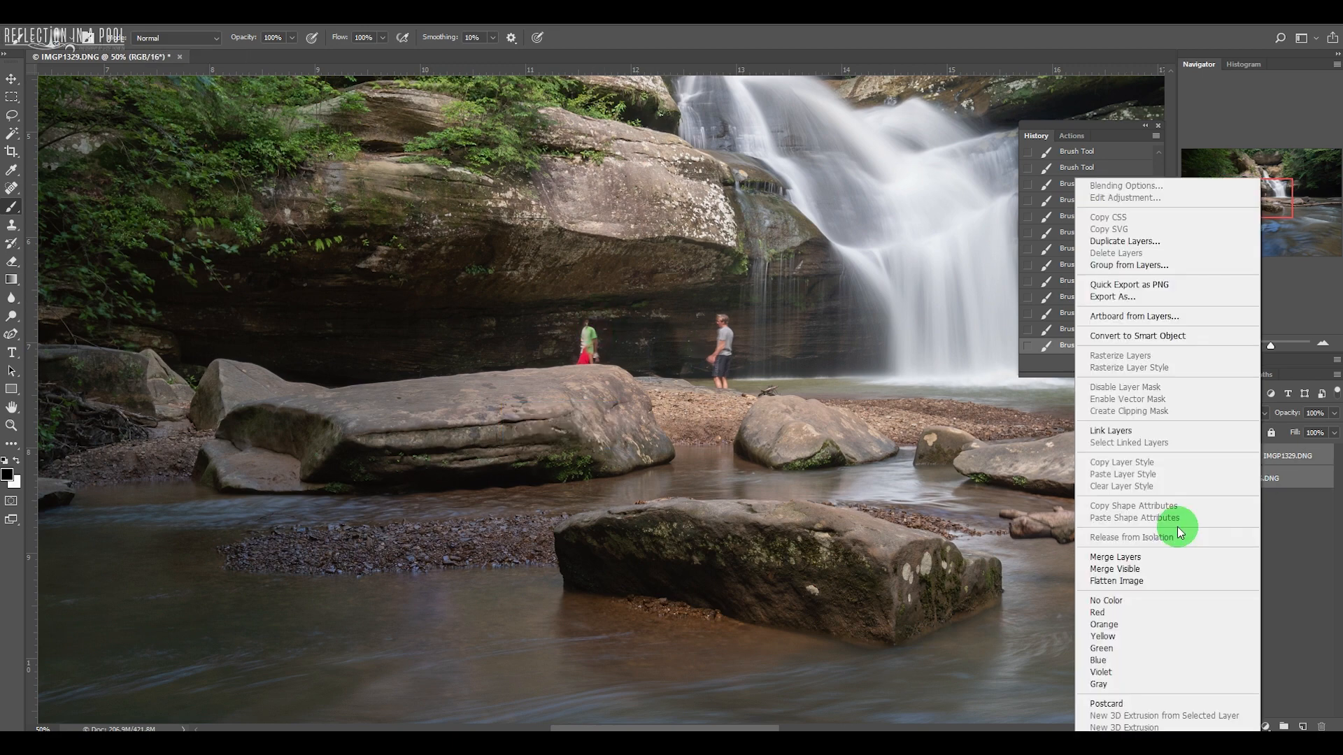
left_click(1133, 557)
Step: Duplicate the merged IMGP1329.DNG layer to keep an untouched version beneath the retouching
left_click(1322, 344)
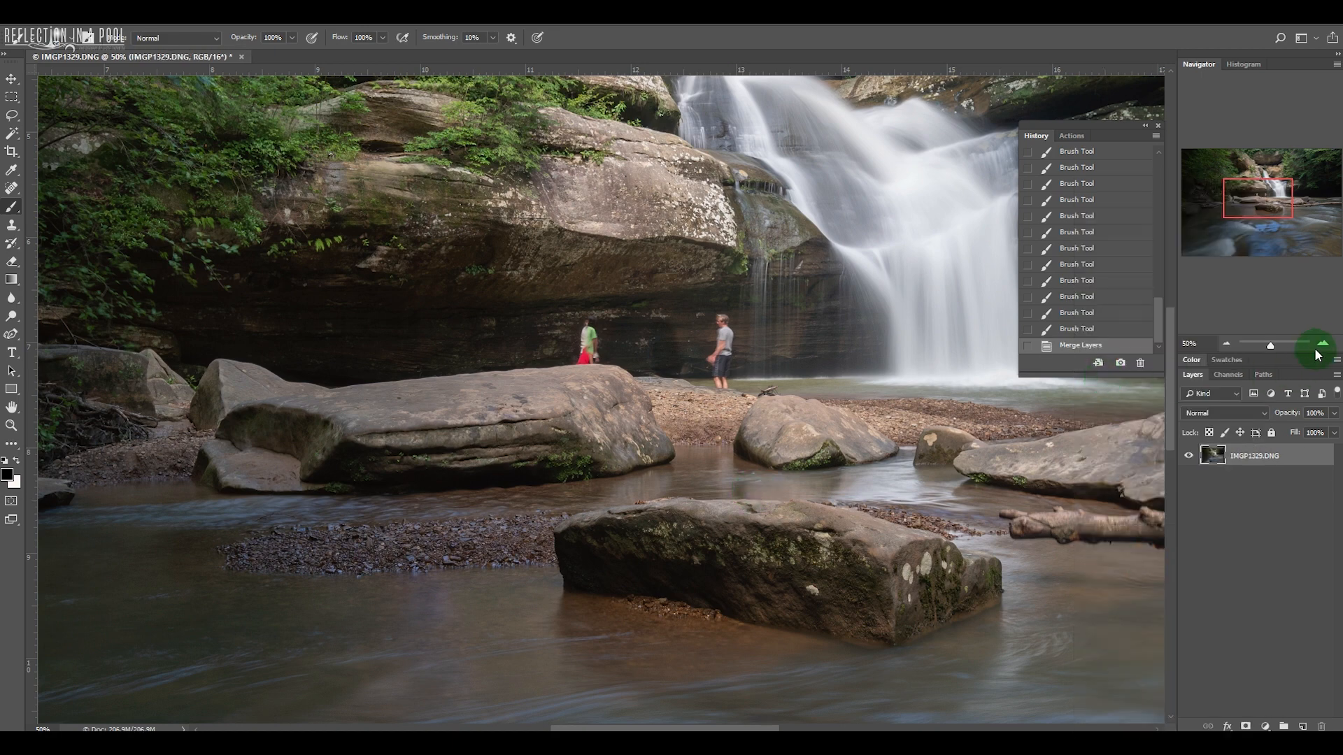
left_click(1322, 345)
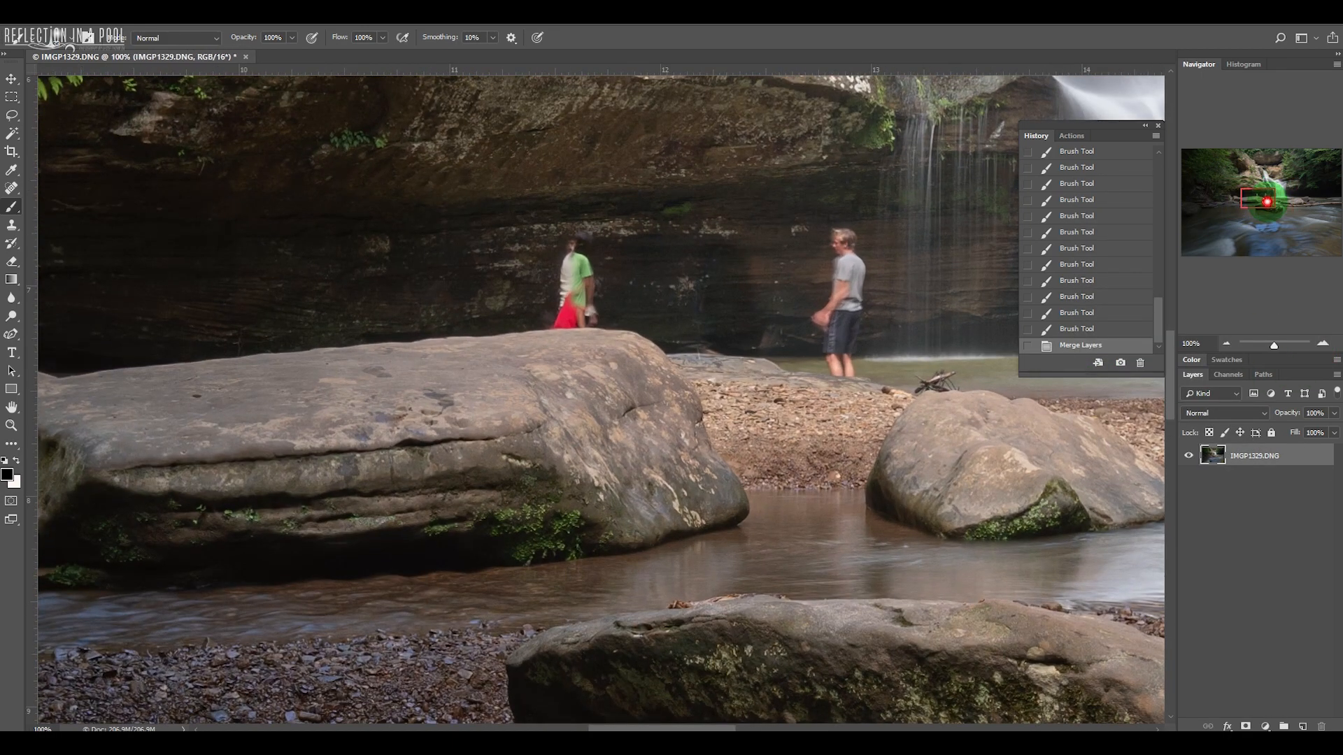
left_click_drag(1276, 187, 1276, 183)
left_click(1257, 460)
left_click_drag(1257, 460, 1309, 726)
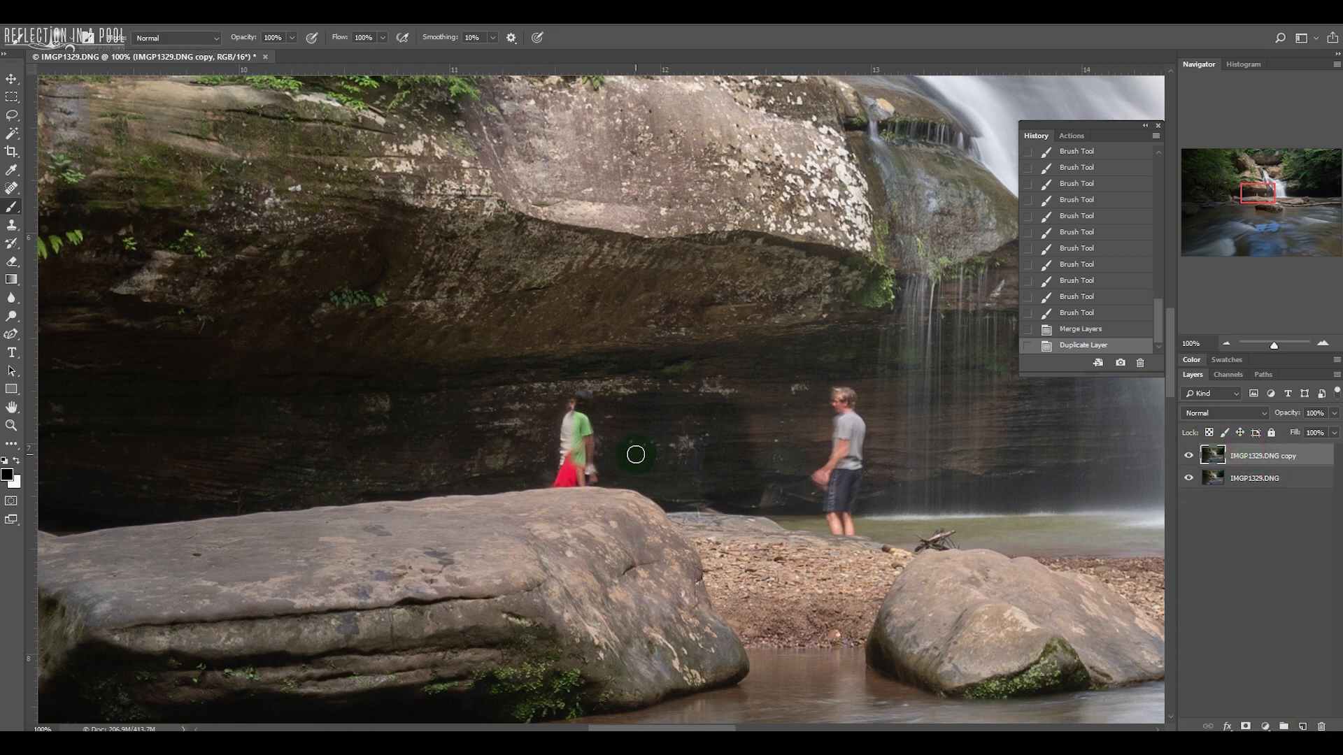
Step: Switch to the Clone Stamp tool and sample clean rock wall beside the two remaining figures
left_click(14, 227)
left_click(42, 230)
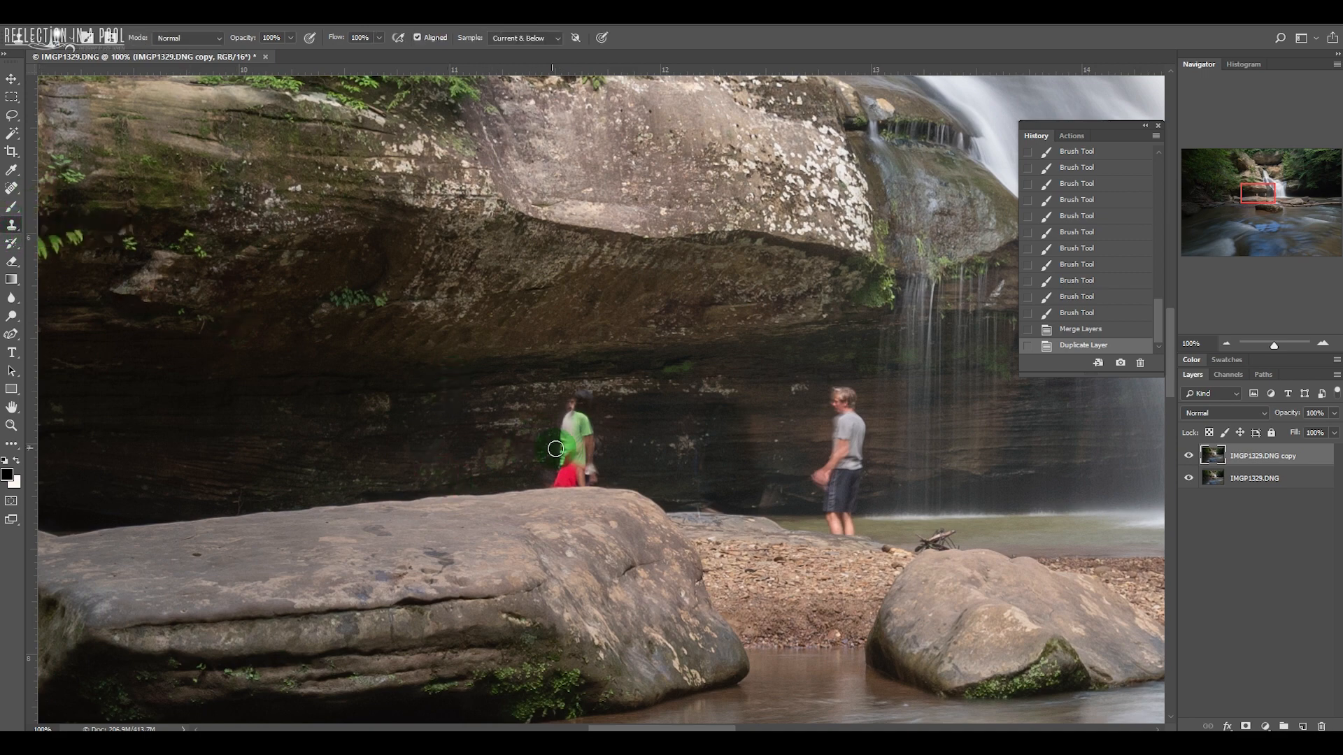
left_click(539, 421, "alt")
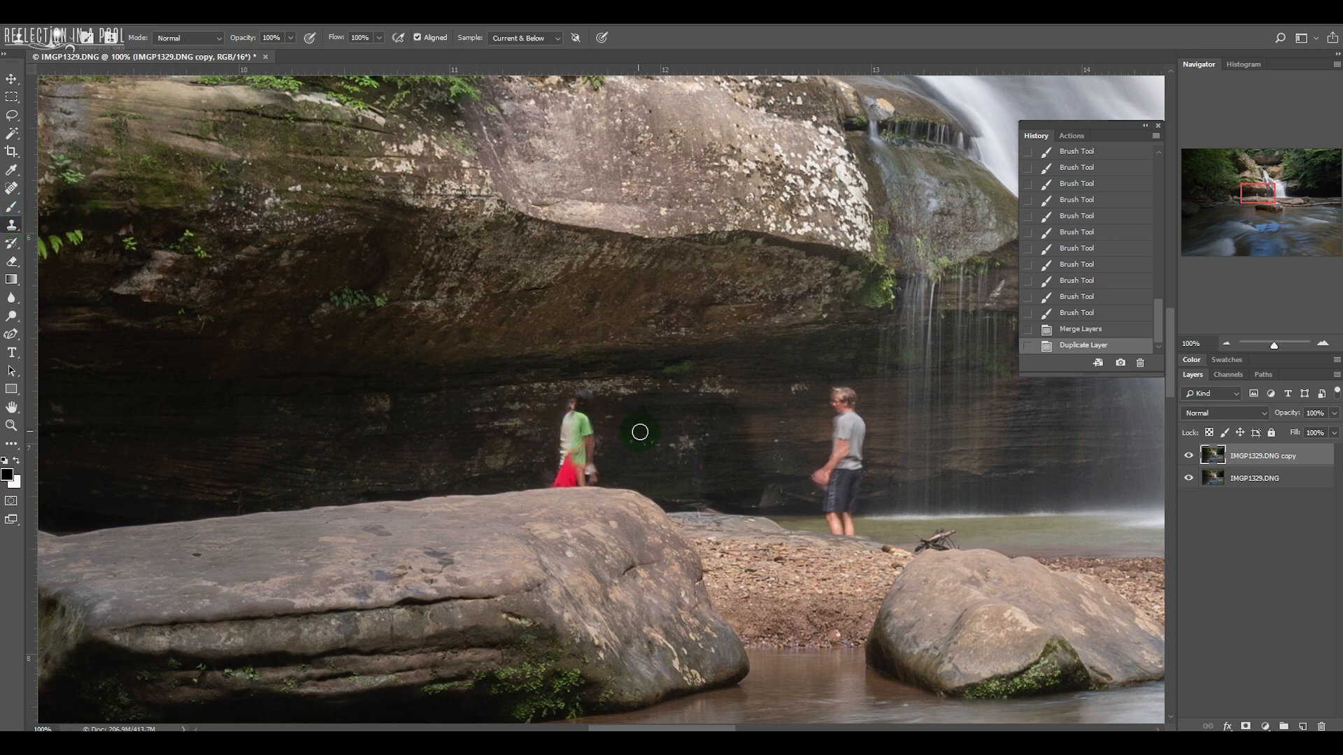
left_click(516, 421, "alt")
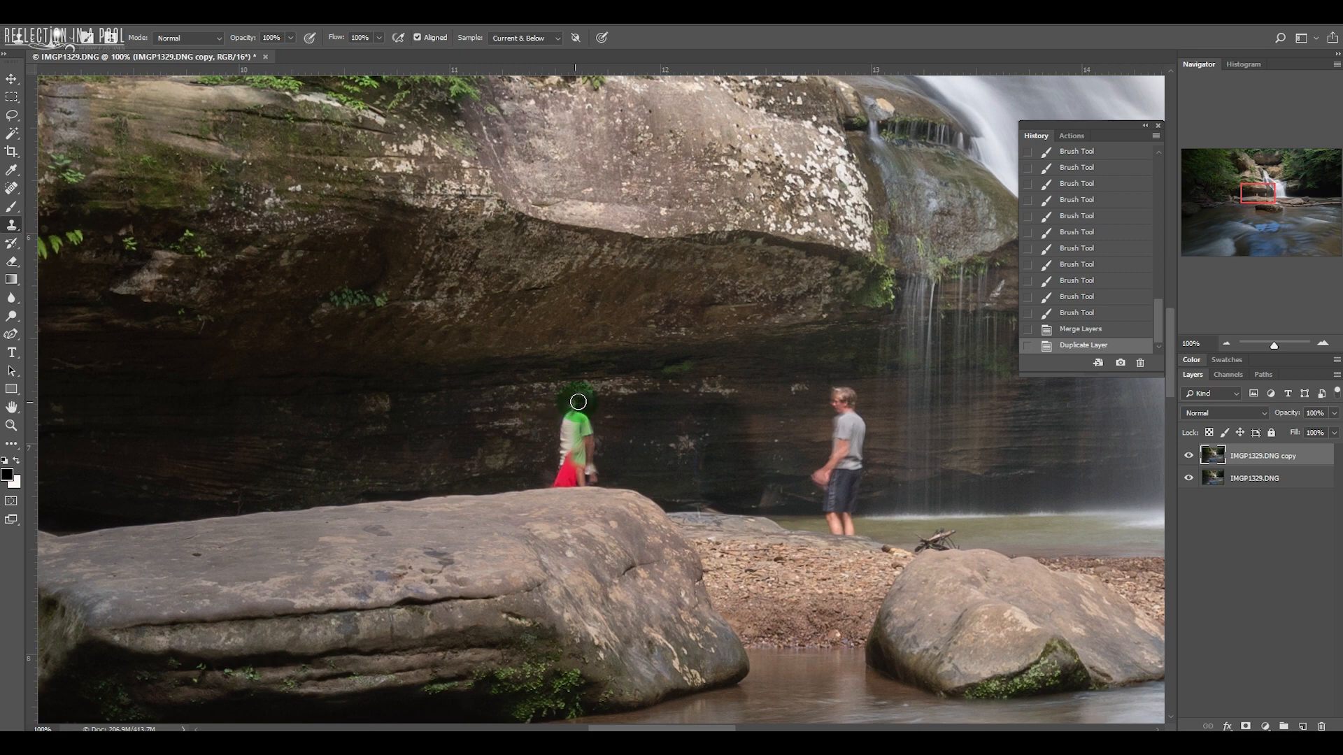
left_click(879, 434, "alt")
left_click(536, 454, "alt")
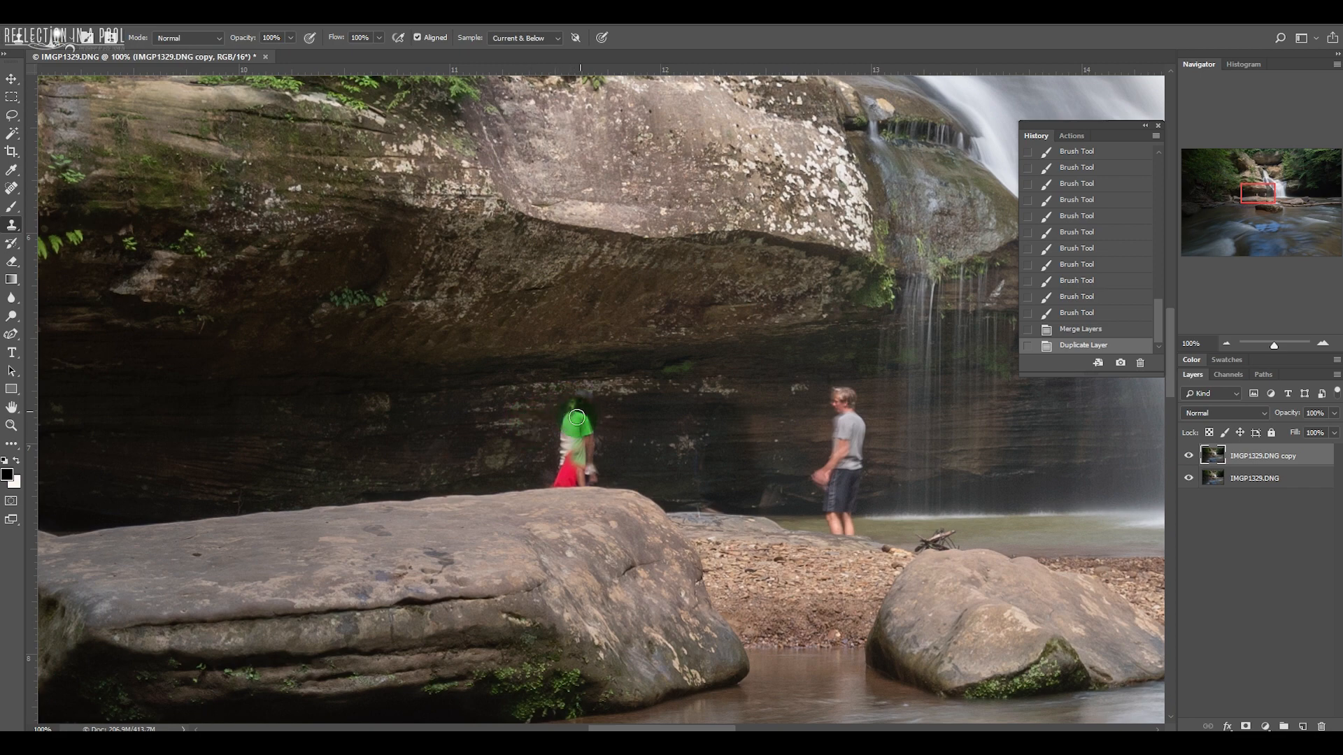
left_click(535, 415, "alt")
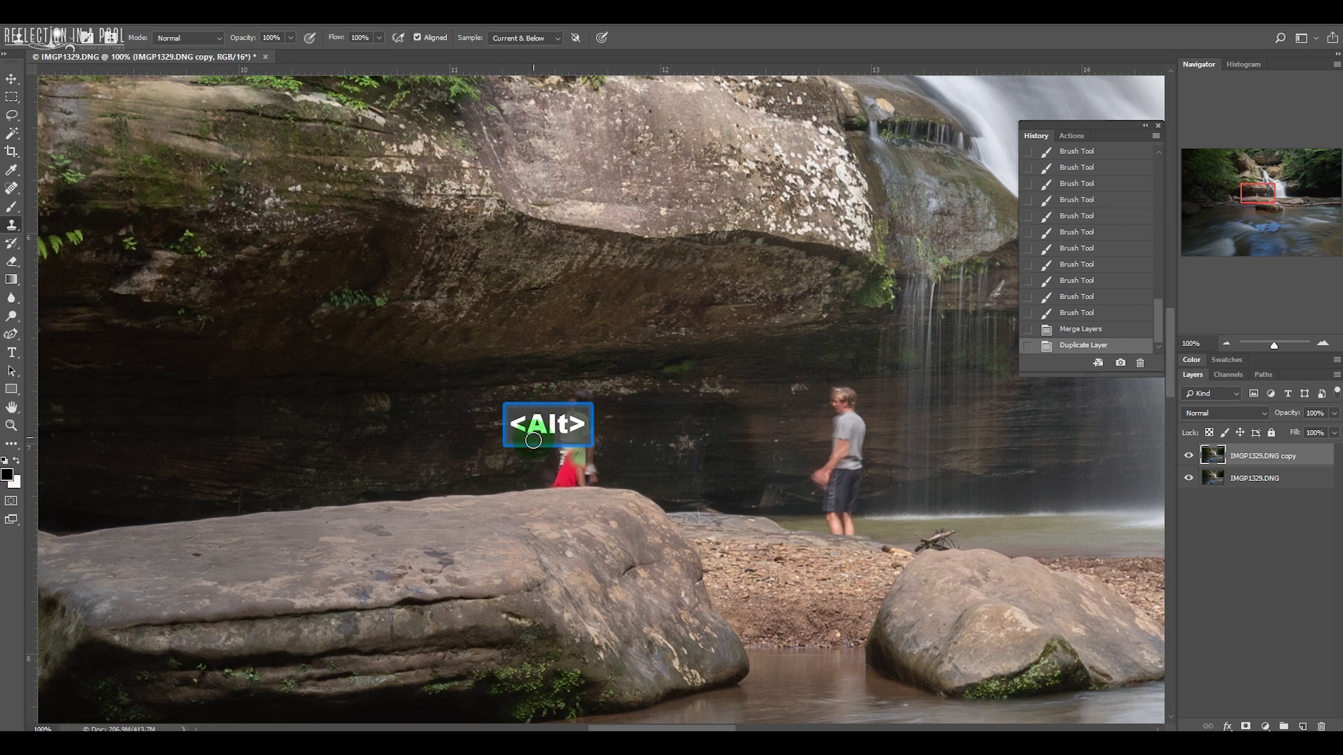
Step: Clone dark rock wall over the head and shoulders of the figure in the green shirt and red bottoms
left_click_drag(552, 455, 561, 442)
left_click(561, 434)
left_click(537, 422, "alt")
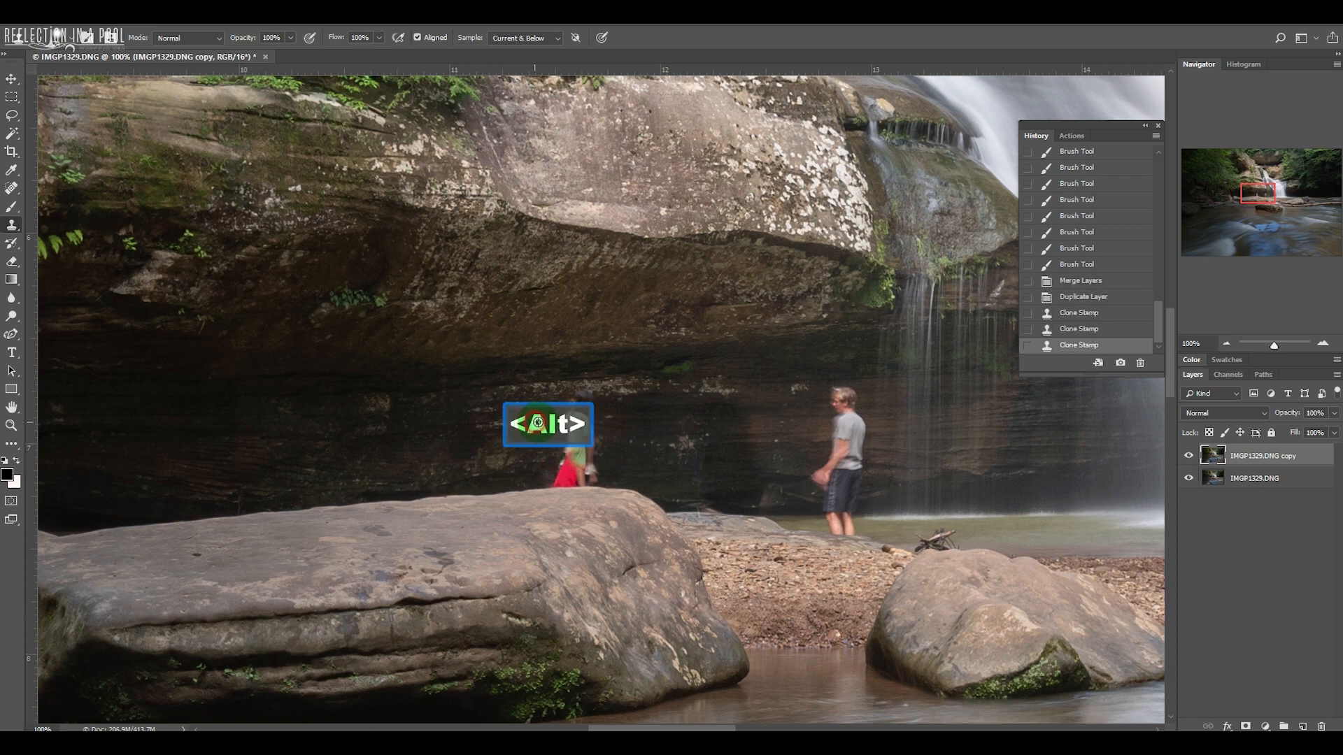
left_click(557, 418)
left_click(569, 396)
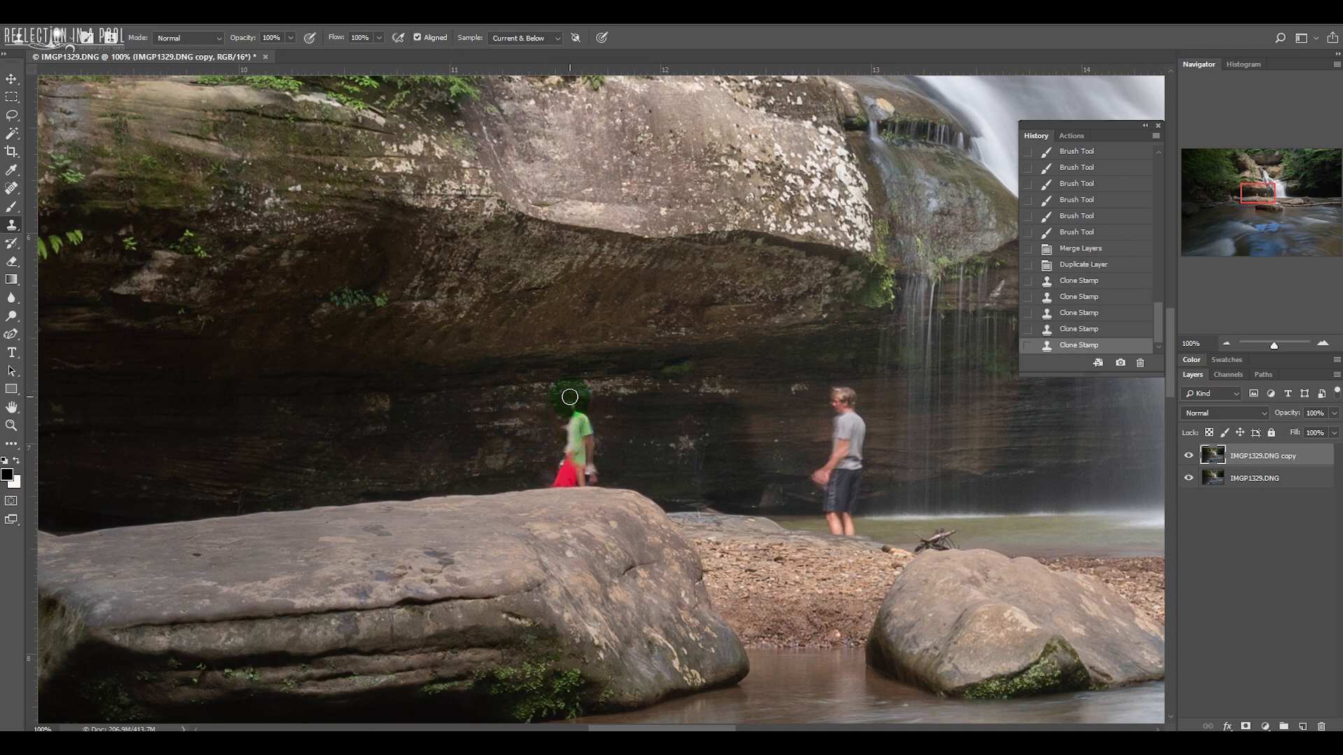
left_click(571, 405)
left_click(557, 407, "alt")
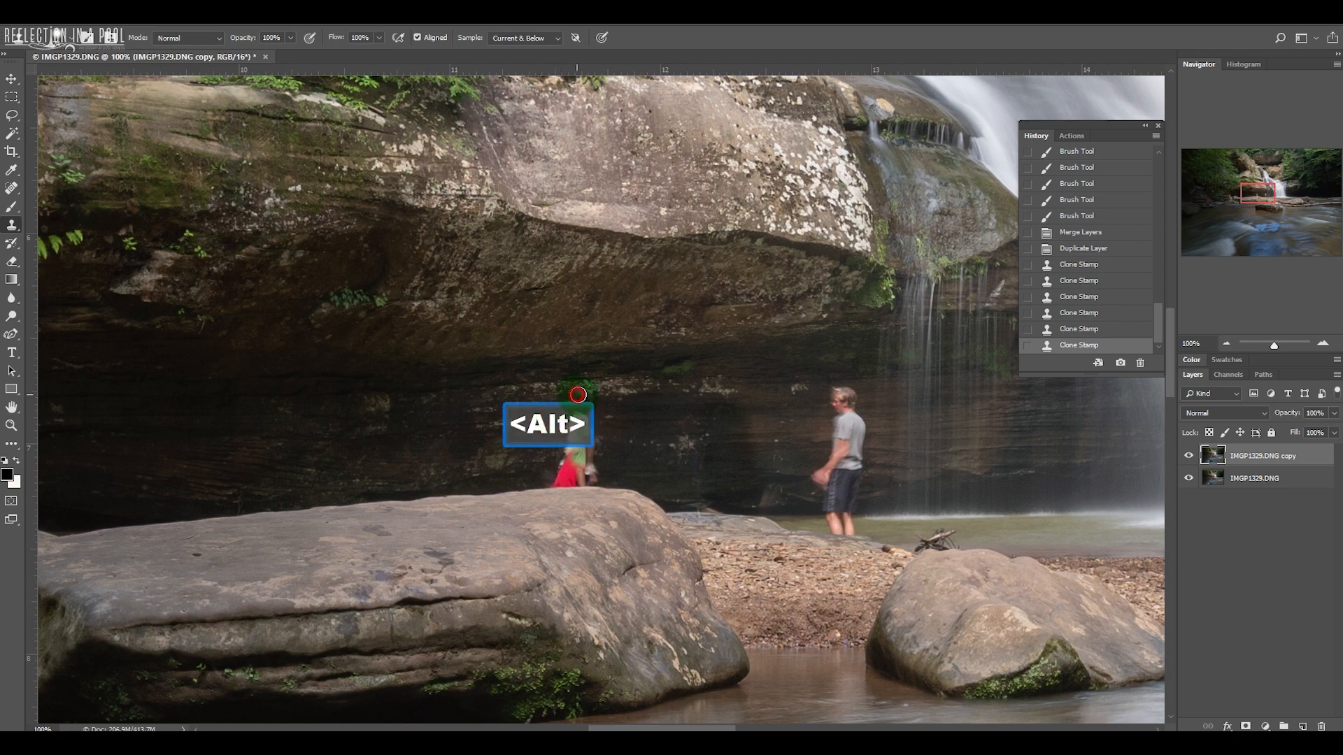
left_click(577, 394)
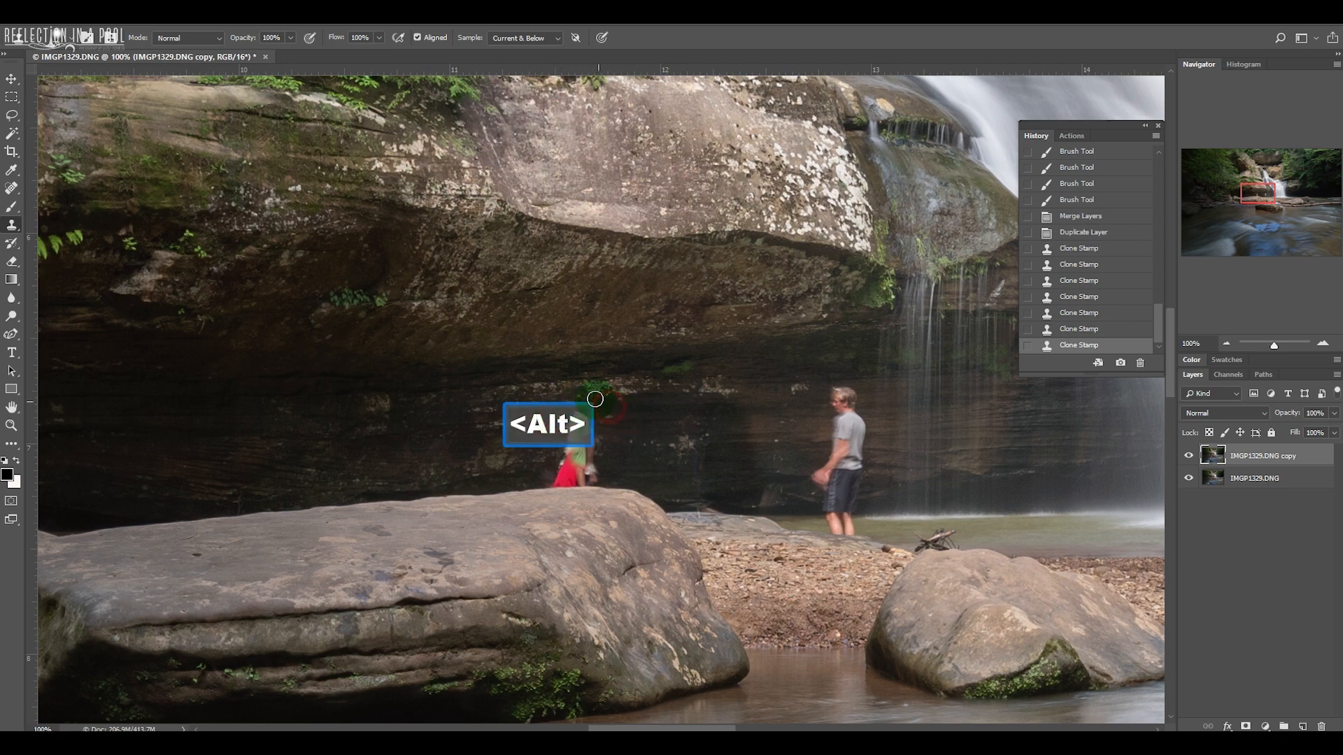
left_click(595, 399)
Step: Clone nearby rock over the green shirt and red clothing of the same figure down to the boulder's upper edge
left_click(594, 398, "alt")
left_click(613, 433, "alt")
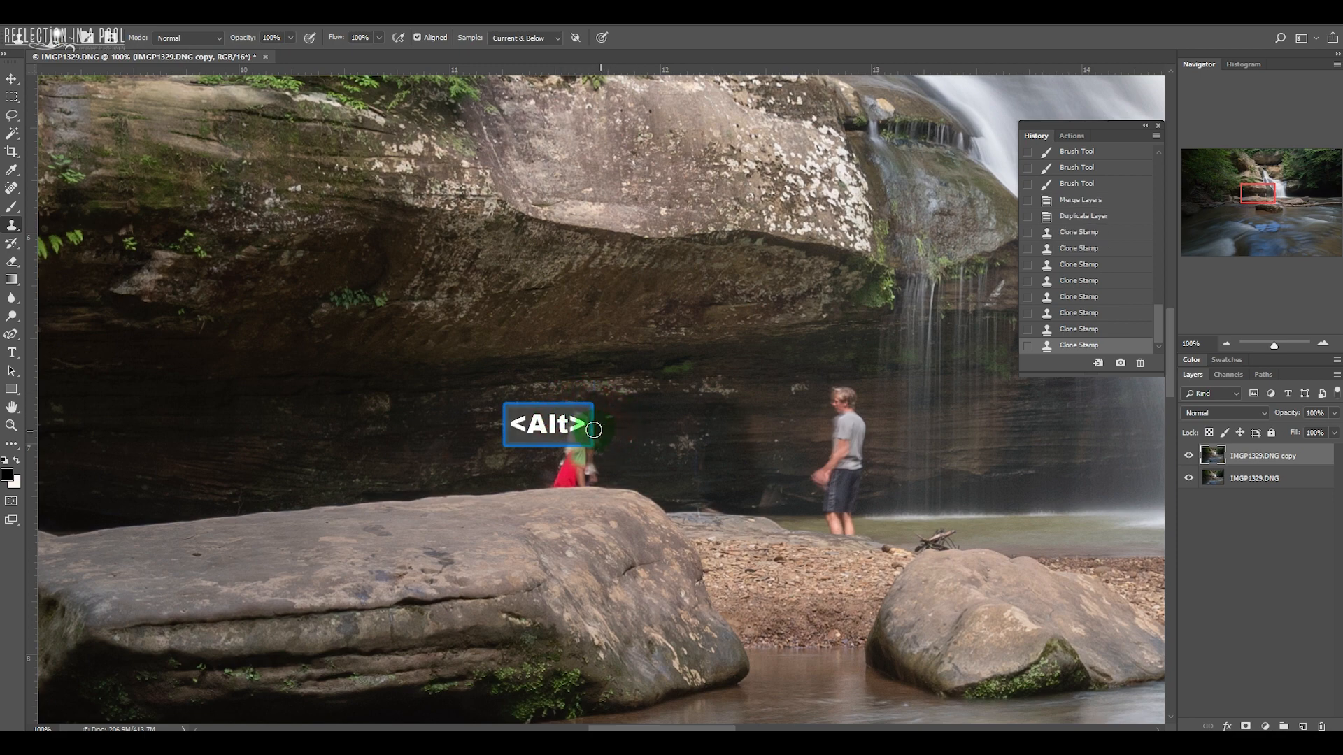
left_click(592, 432)
left_click(583, 428)
left_click(581, 434)
left_click(586, 442)
left_click(594, 447, "alt")
left_click(576, 452)
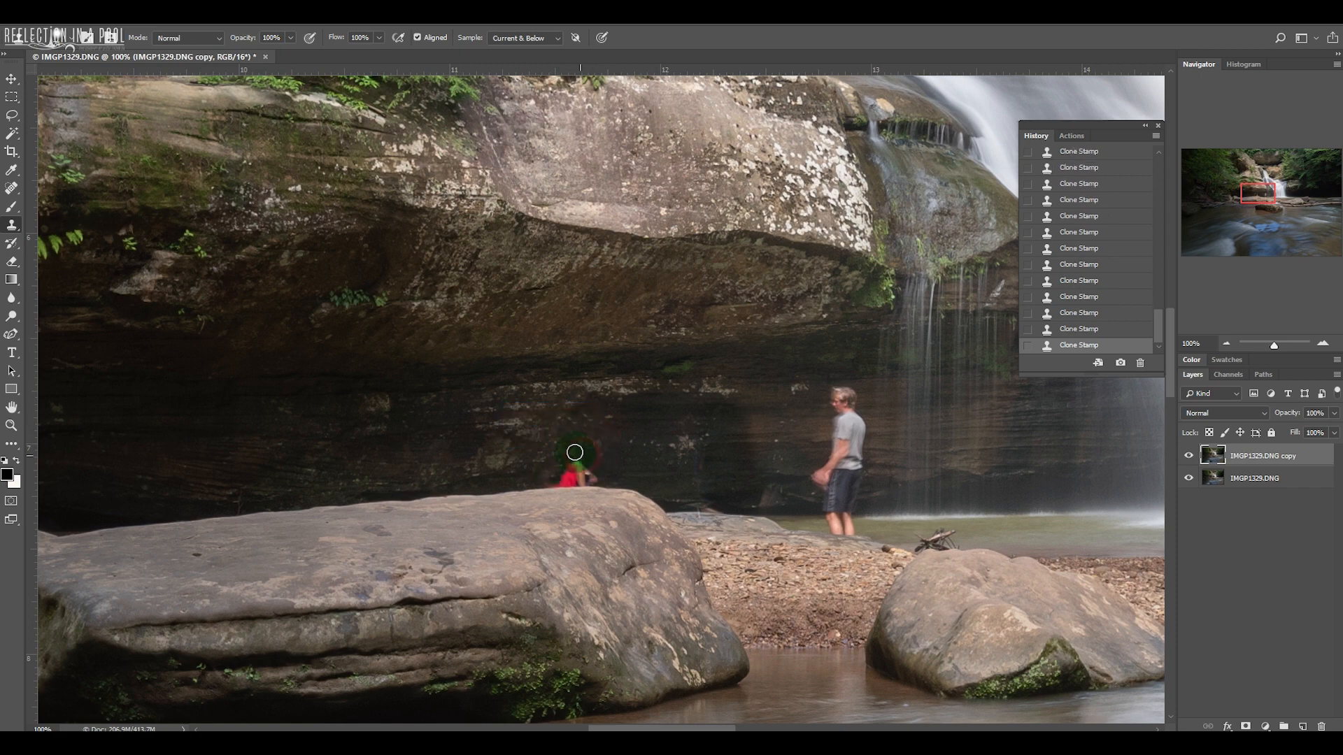
left_click(579, 470)
left_click(569, 488)
Step: Clone the surrounding rock wall over the head, torso and arm of the man beside the waterfall
left_click(837, 396)
left_click(825, 406, "alt")
left_click(844, 413)
left_click(855, 430)
left_click(812, 455, "alt")
left_click(817, 471)
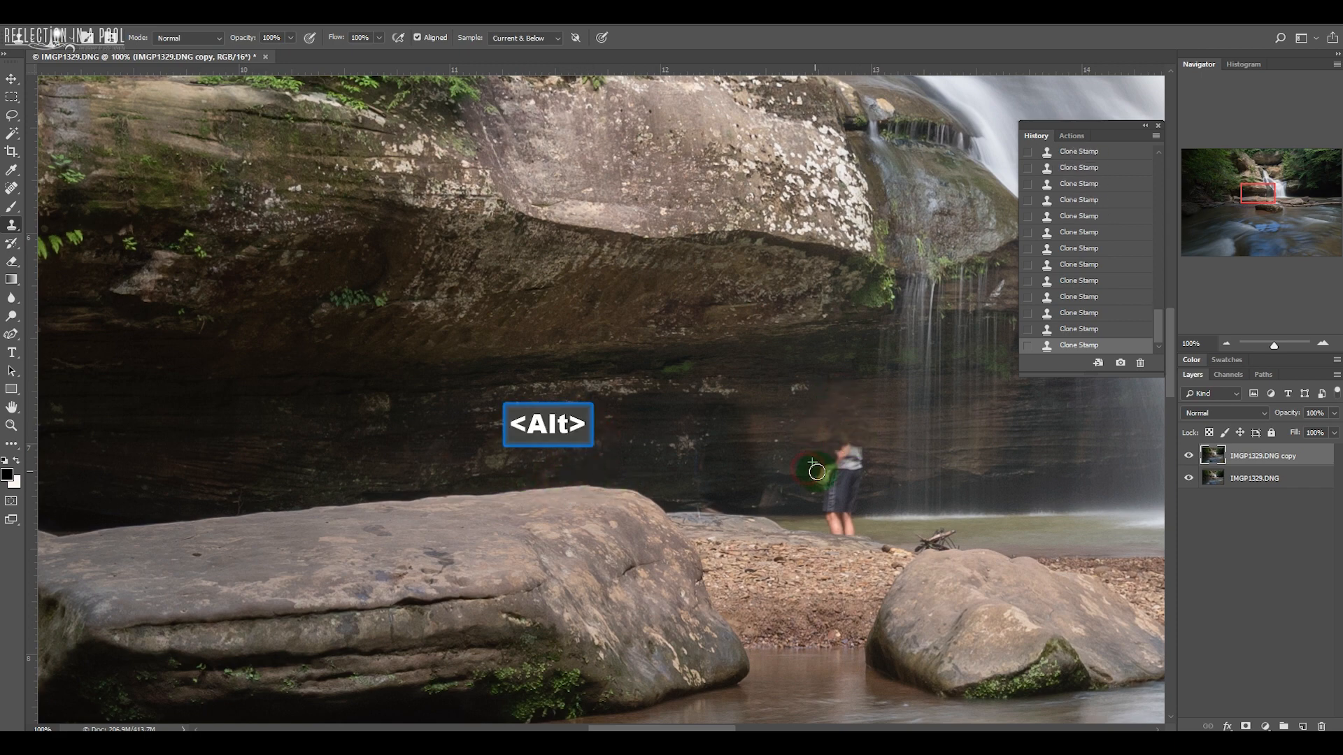
Step: Clone the adjacent background over the man's shorts and legs, and retouch the ledge next to the large boulder
left_click(884, 473, "alt")
left_click(840, 500)
left_click(851, 539)
key("ctrl+z")
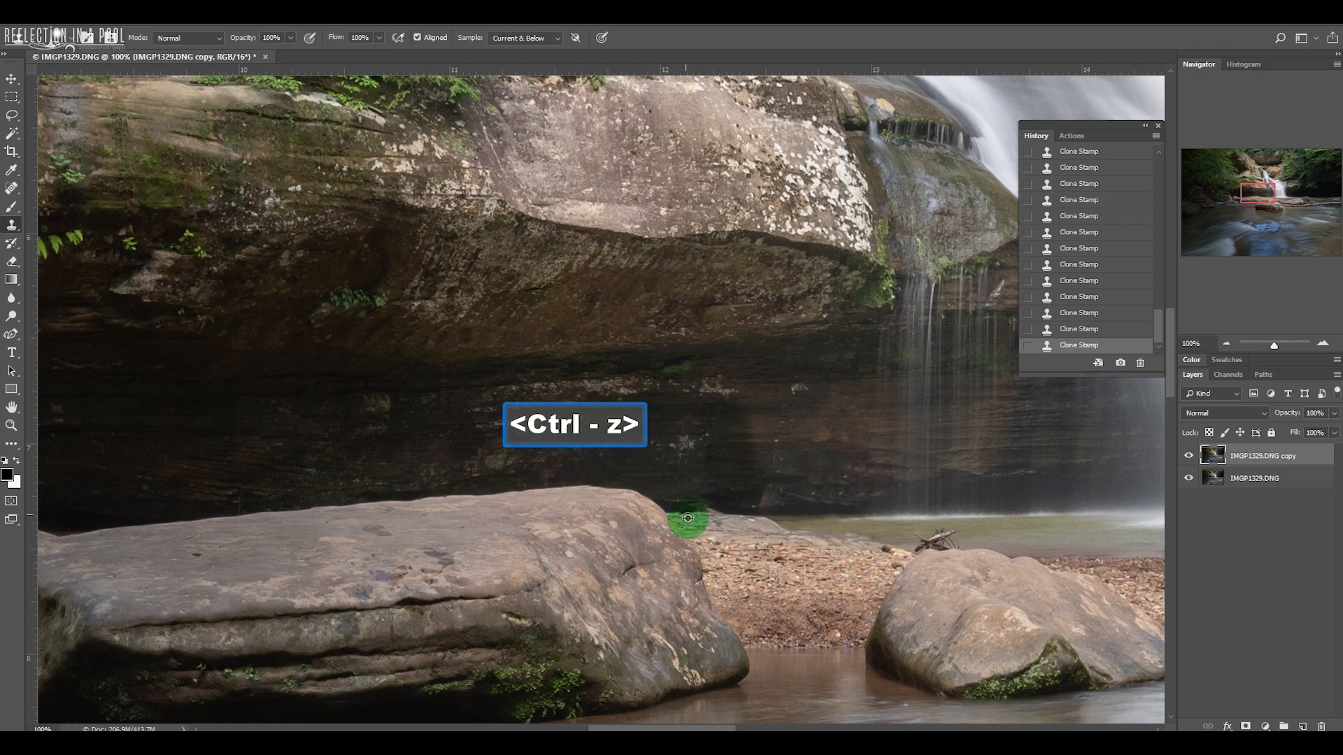
left_click(687, 518, "alt")
left_click(696, 514)
Step: Check the cloned areas in the full image and up close for visible retouching marks
left_click(1228, 345)
left_click(1228, 346)
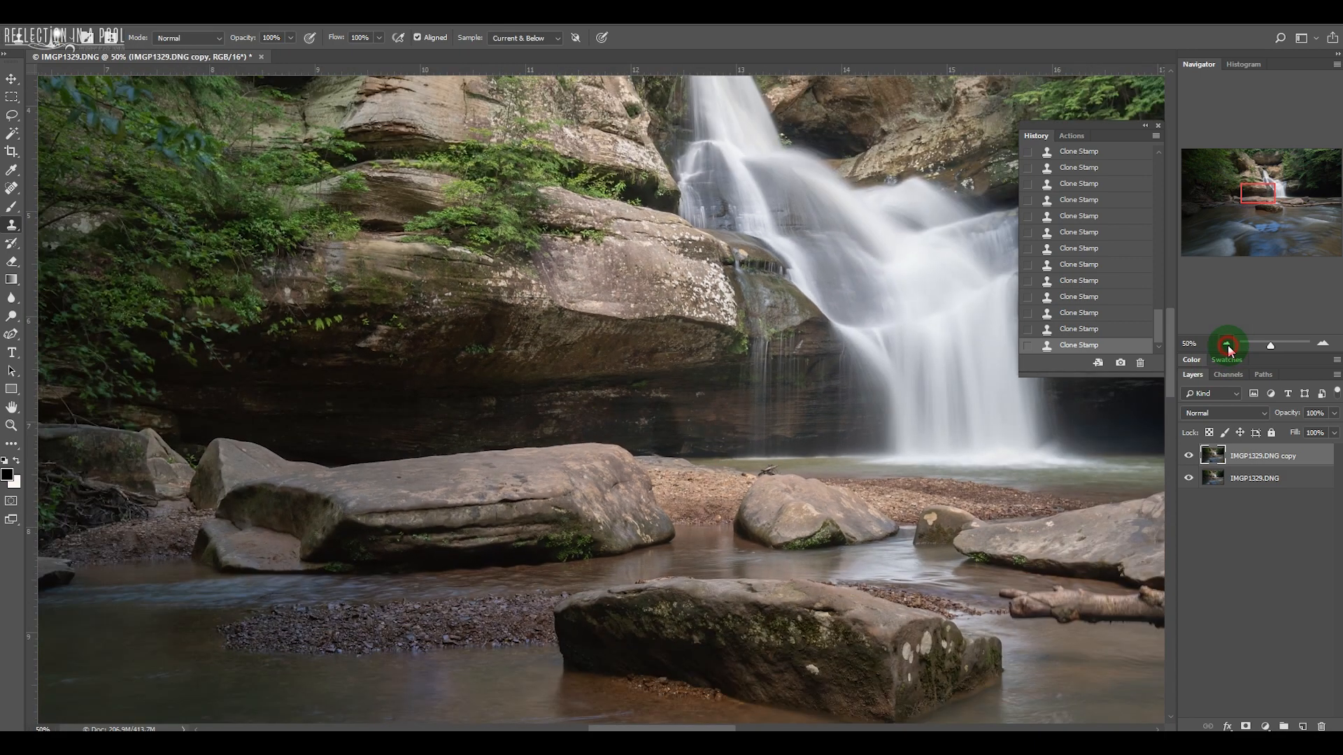
left_click(1228, 346)
left_click(1233, 349)
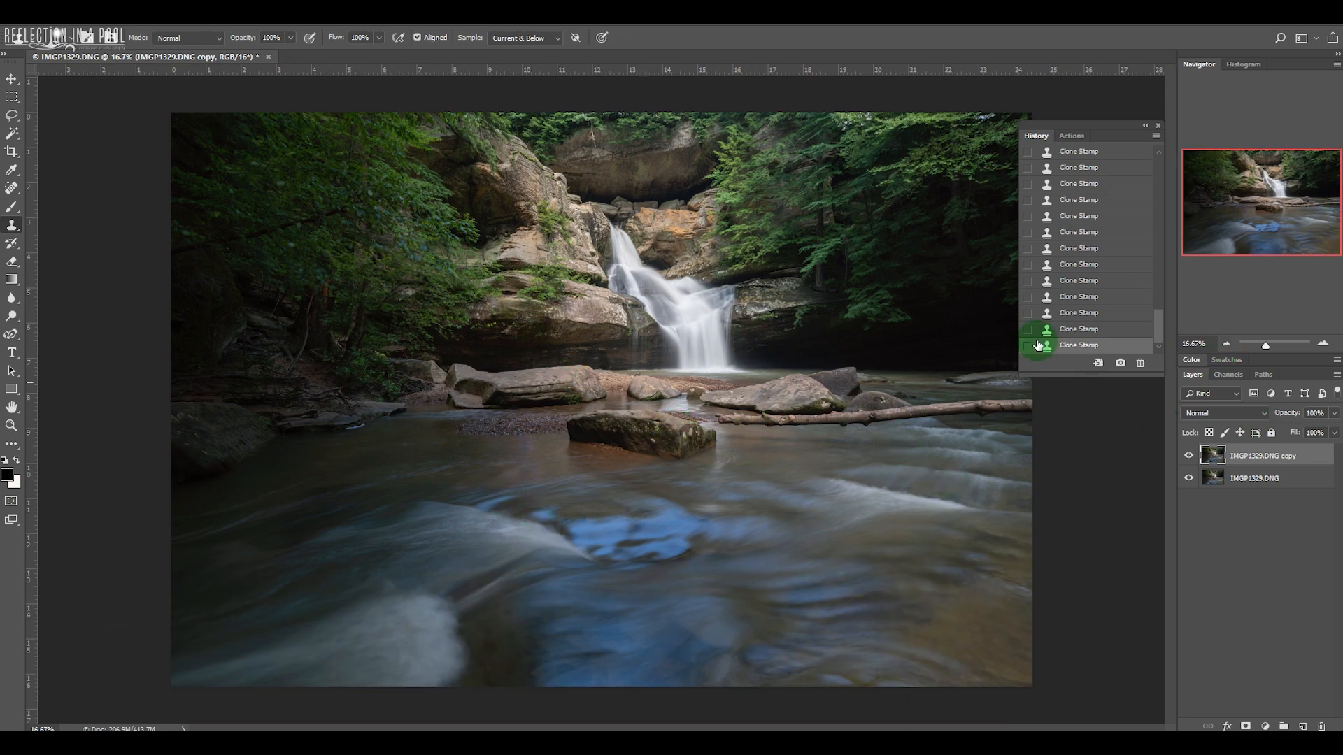
left_click(1322, 344)
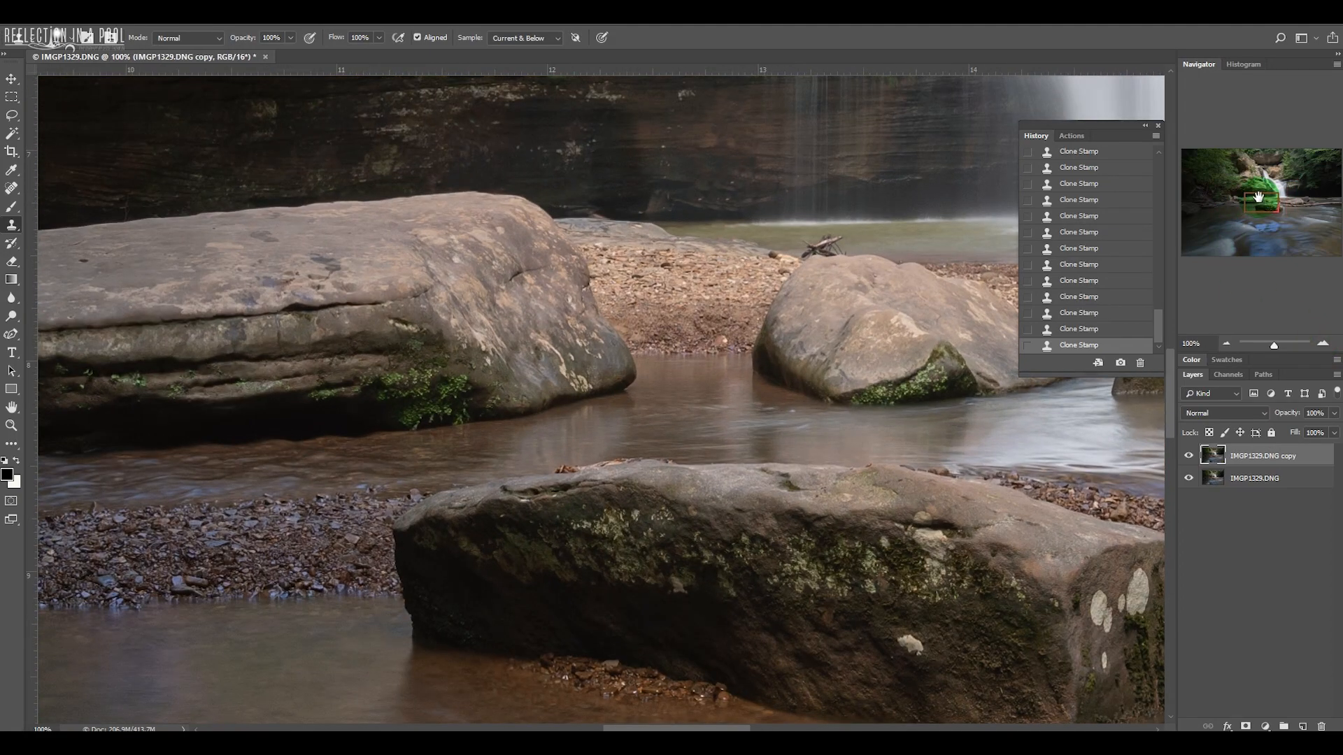
Step: Clone surrounding texture over the leftover marks on the dark rock wall and ledge beside the large boulder
left_click_drag(1259, 197, 1257, 187)
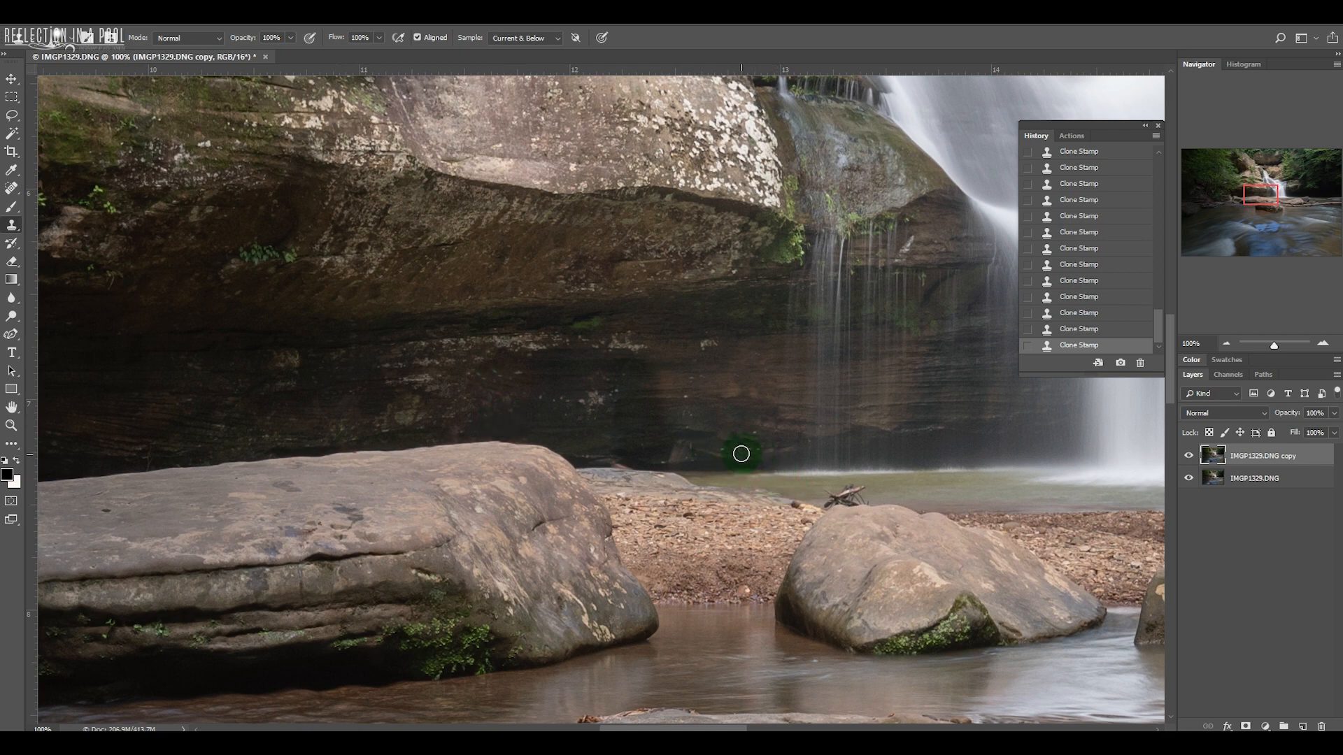
key("alt")
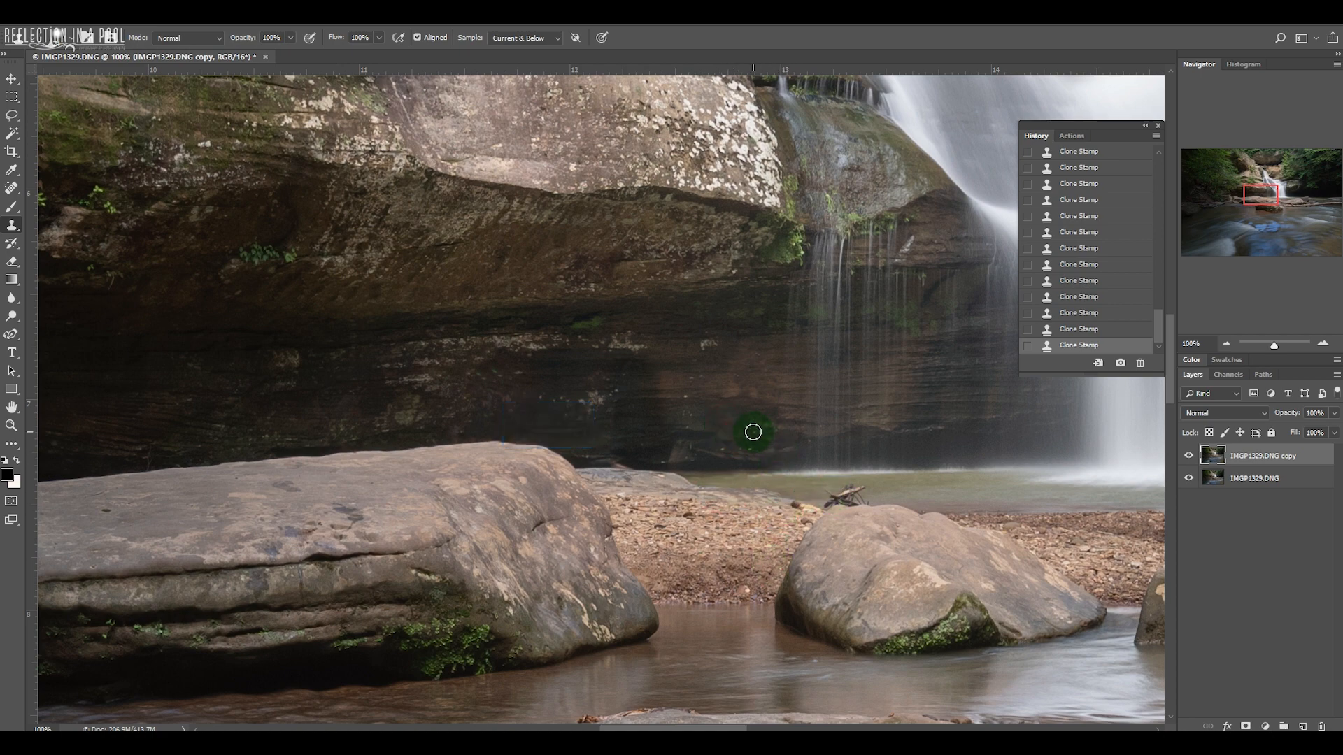
left_click(748, 429, "alt")
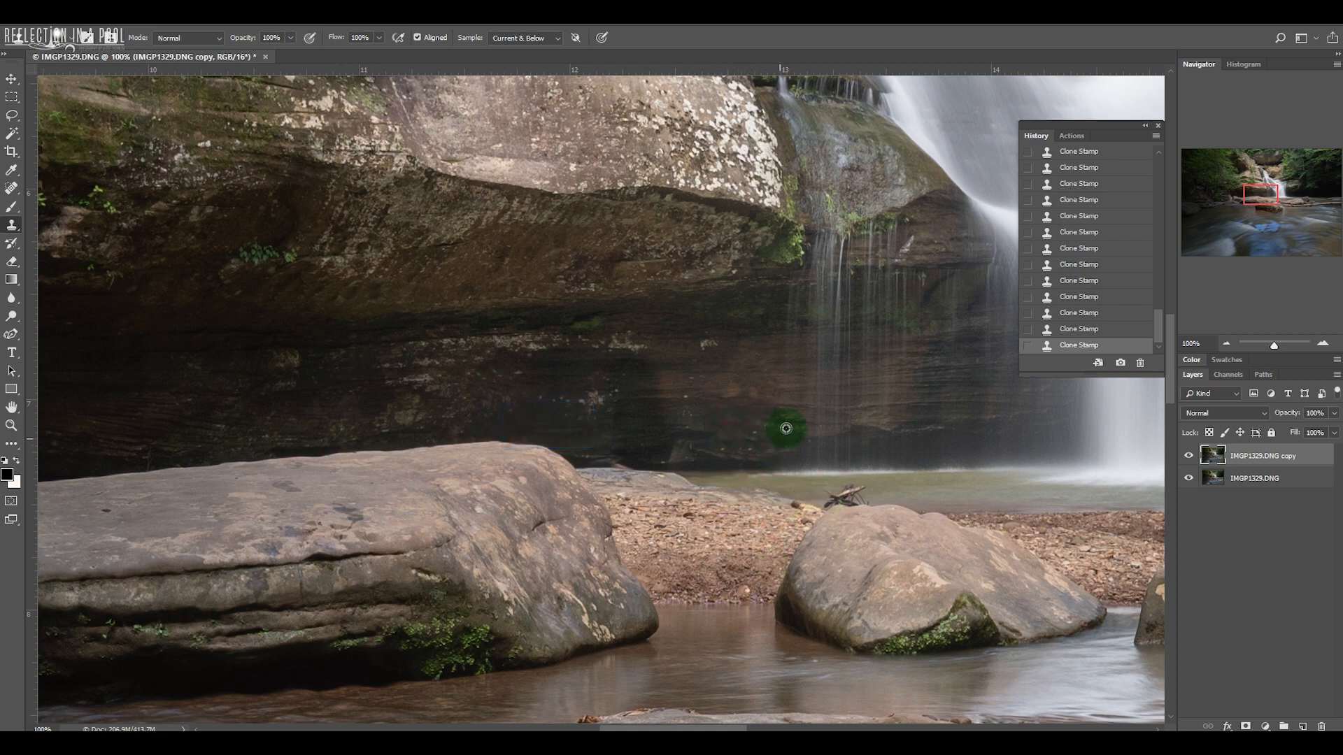
key("alt")
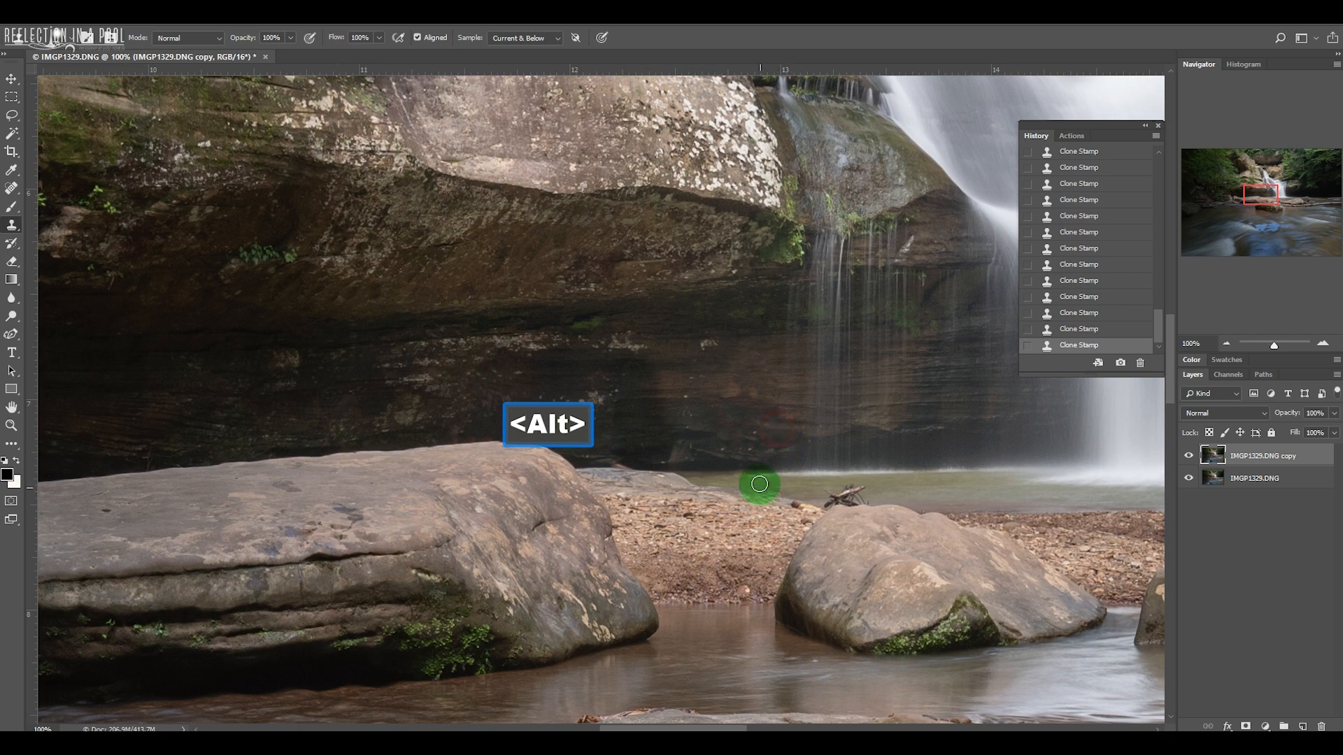
left_click_drag(783, 501, 820, 497)
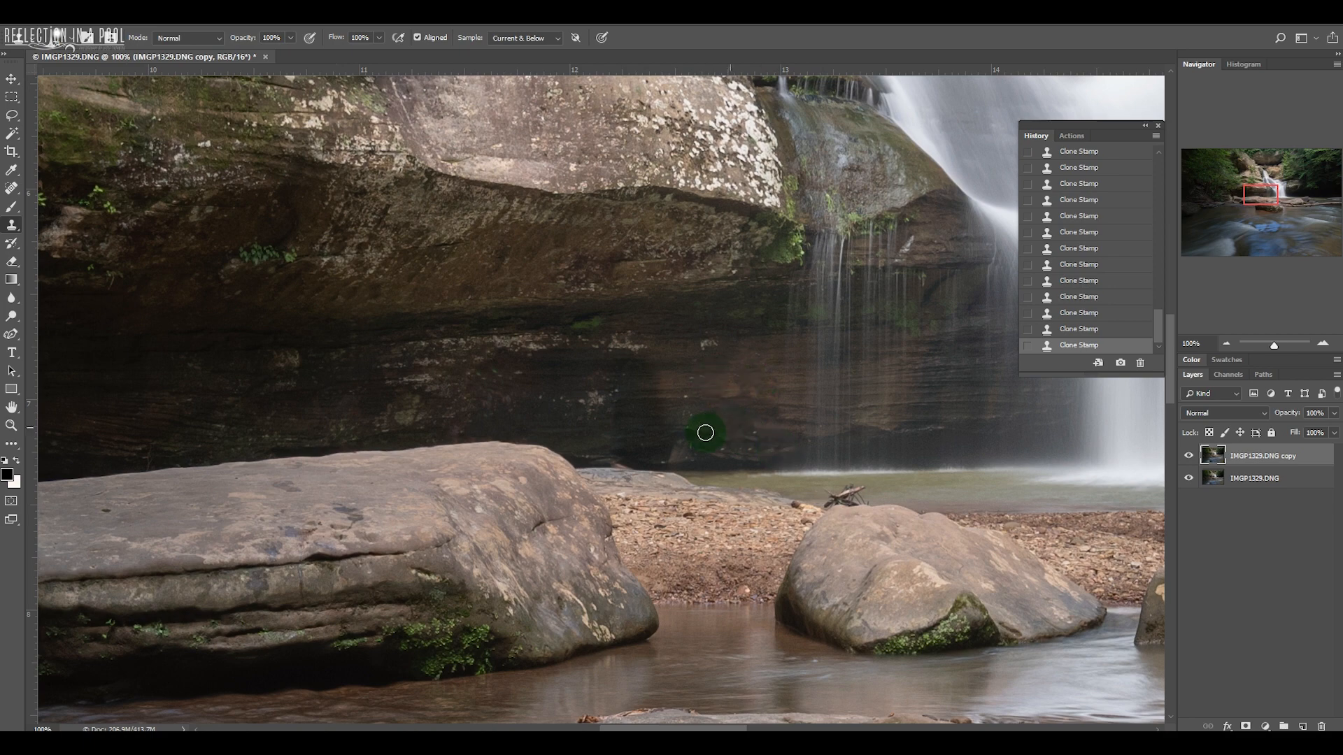
left_click(740, 385, "alt")
left_click(753, 387)
left_click(774, 390)
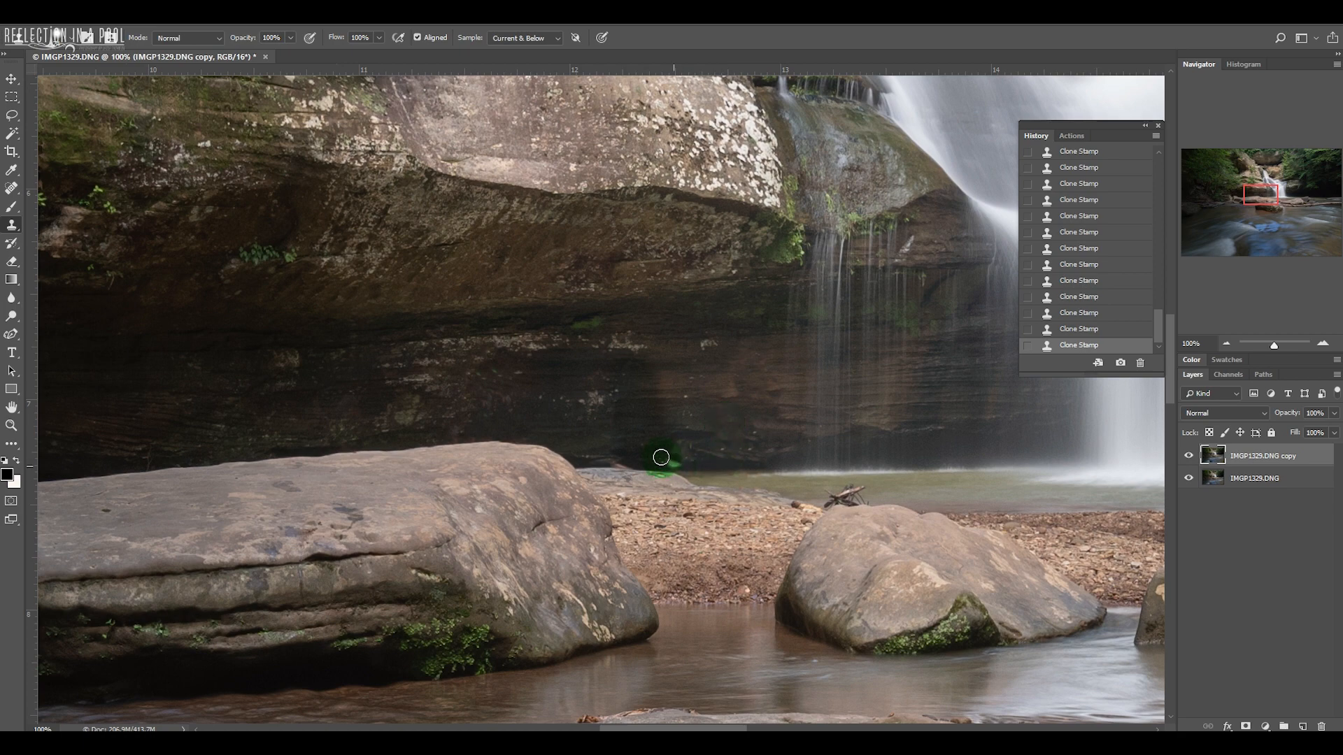
key("alt")
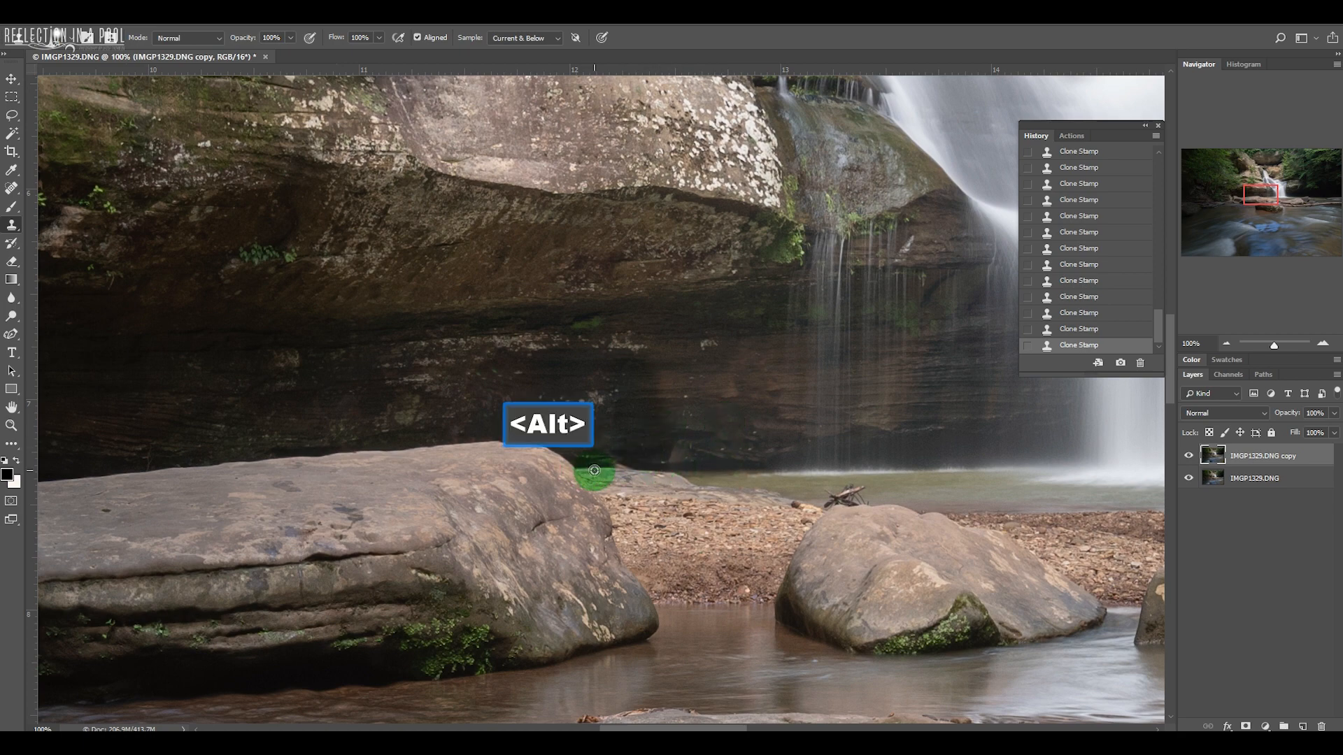
left_click(591, 469, "alt")
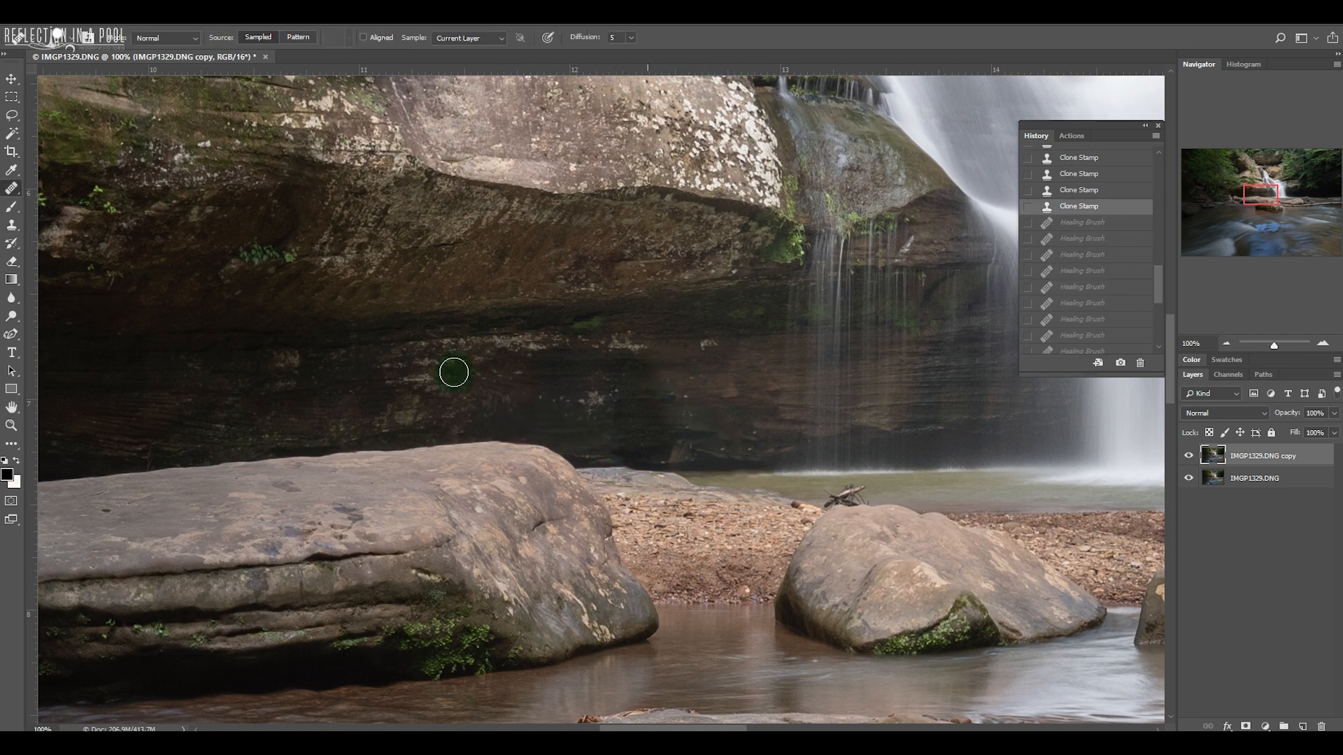
Step: Use the Healing Brush with sampled rock texture to blend the visible clone marks on the dark rock wall
left_click(13, 189)
left_click_drag(13, 189, 86, 201)
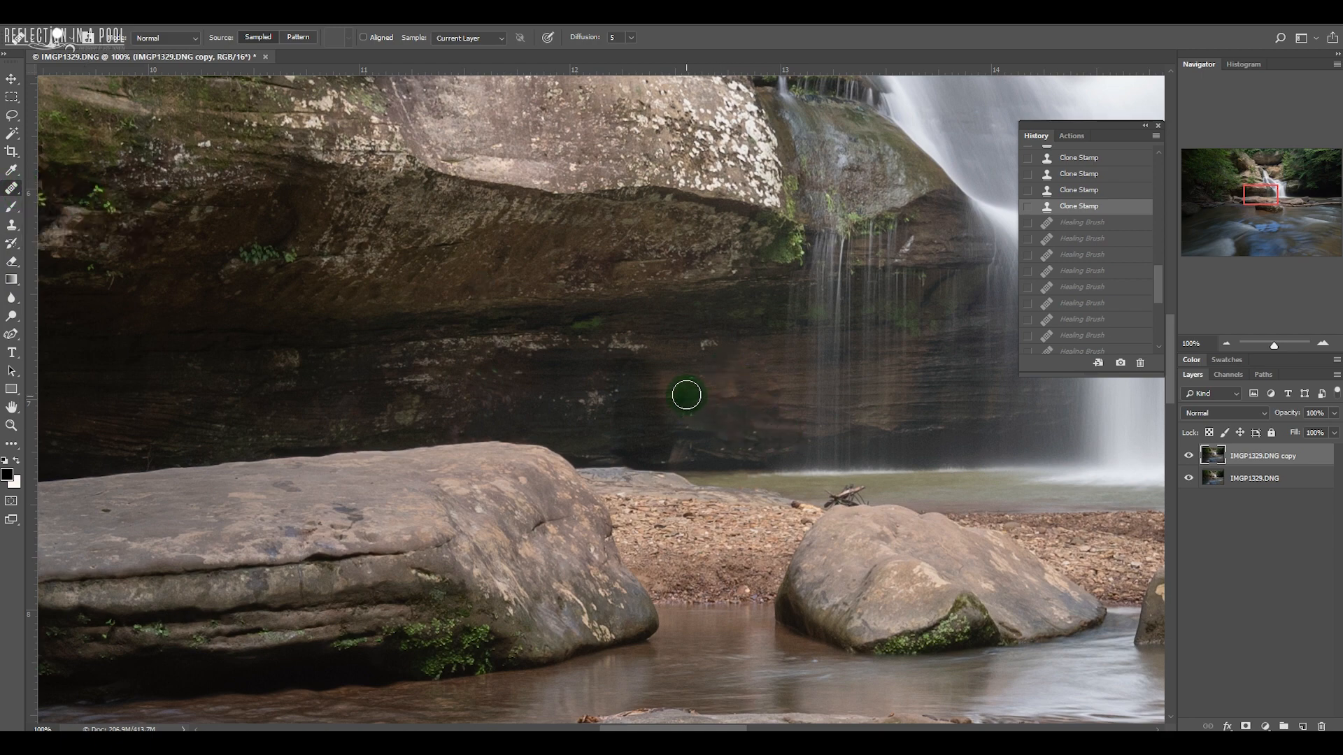
key("alt")
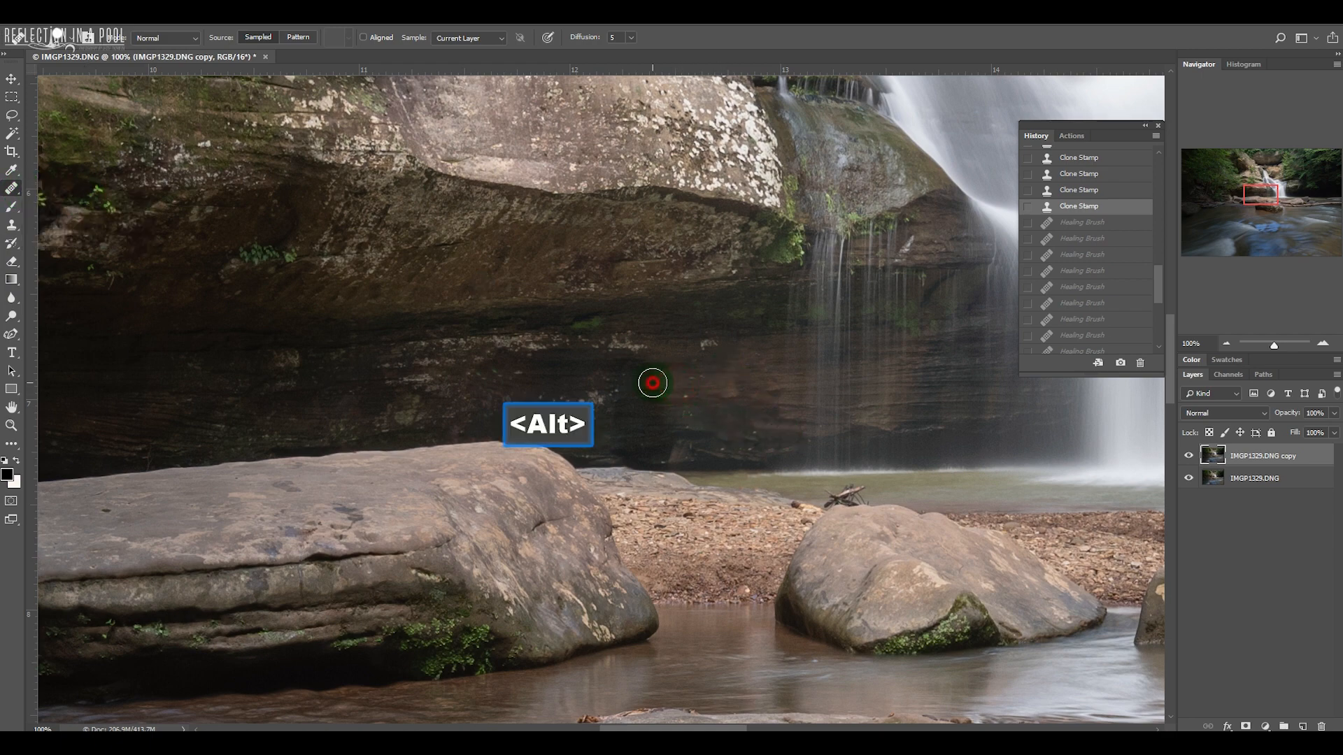
left_click(653, 383)
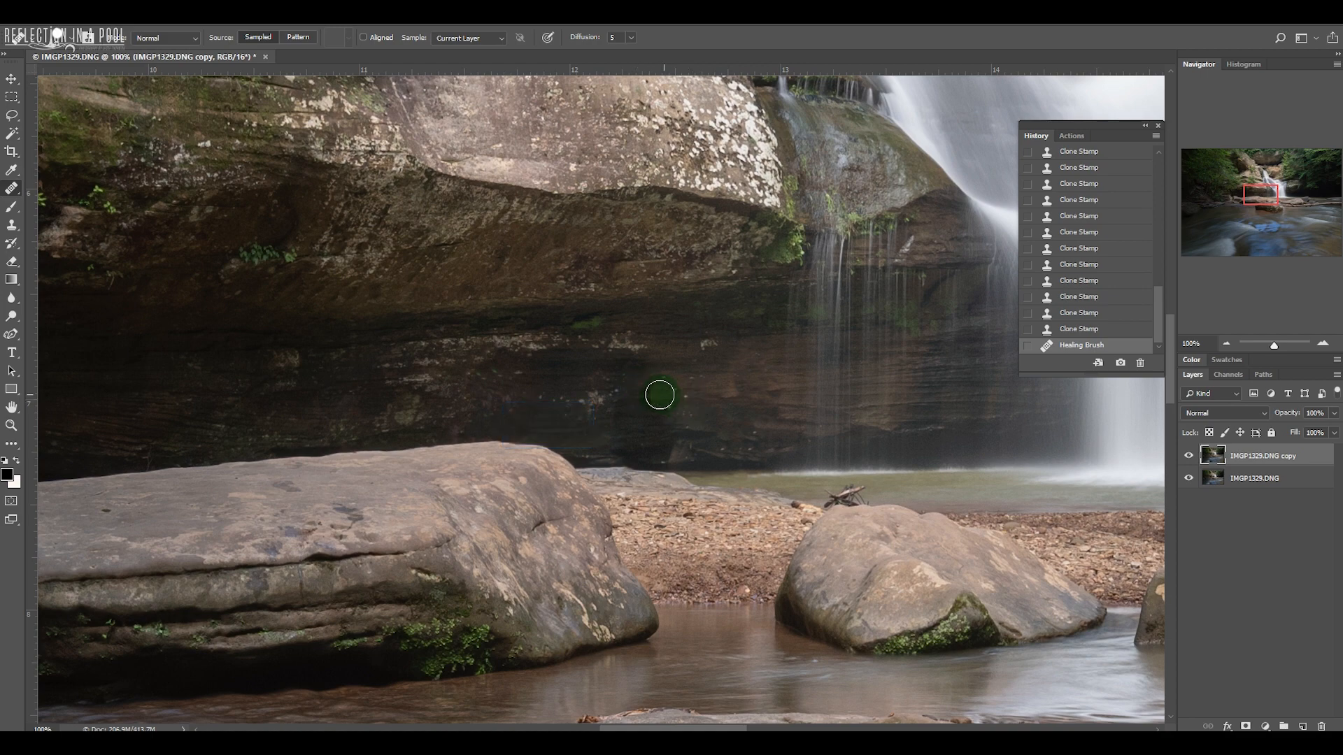
left_click(660, 395)
left_click(671, 421, "alt")
left_click(662, 412)
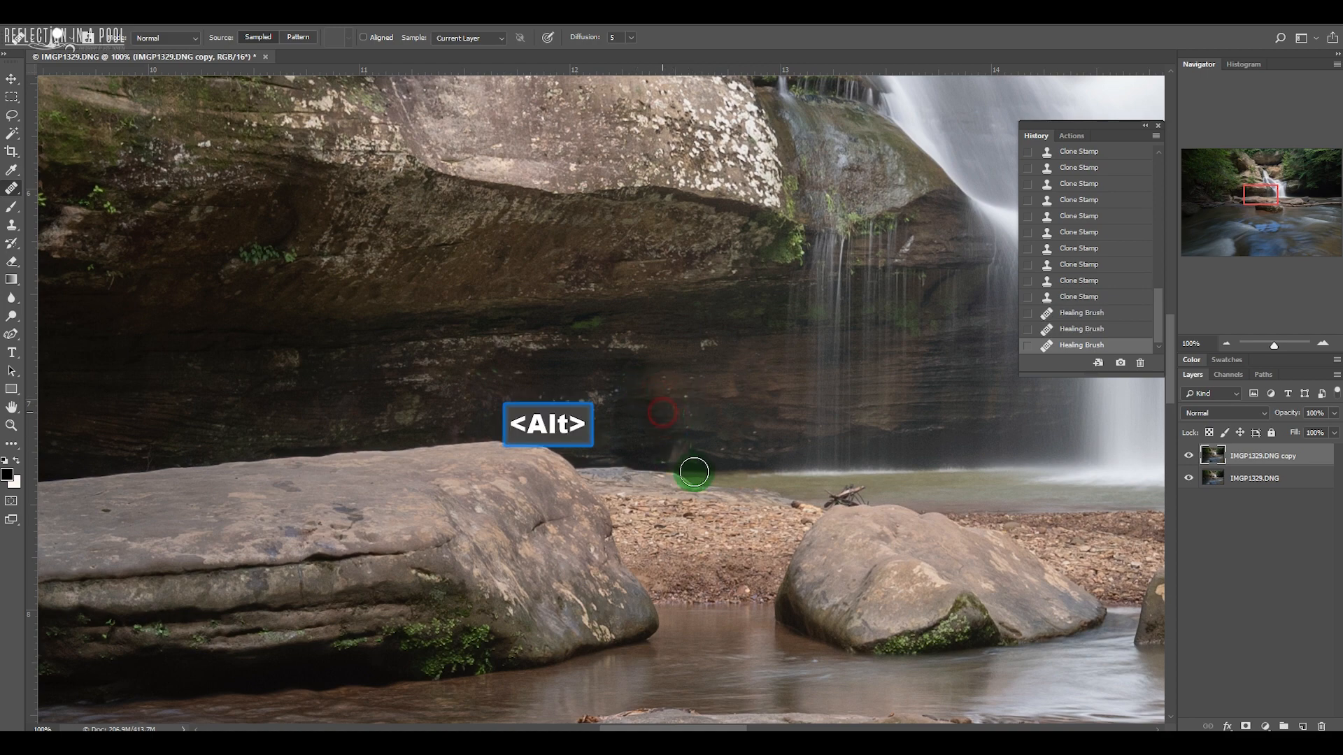
key("alt")
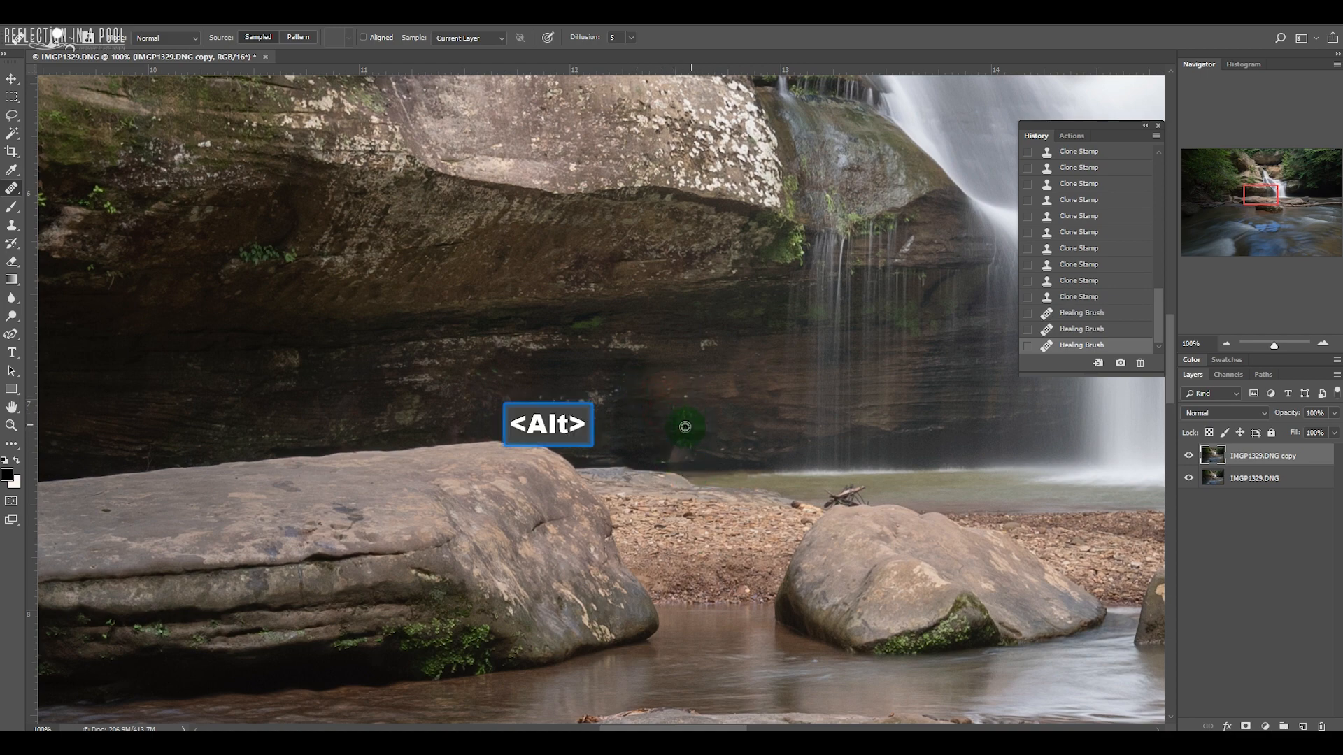
left_click(576, 390, "alt")
left_click_drag(585, 380, 578, 381)
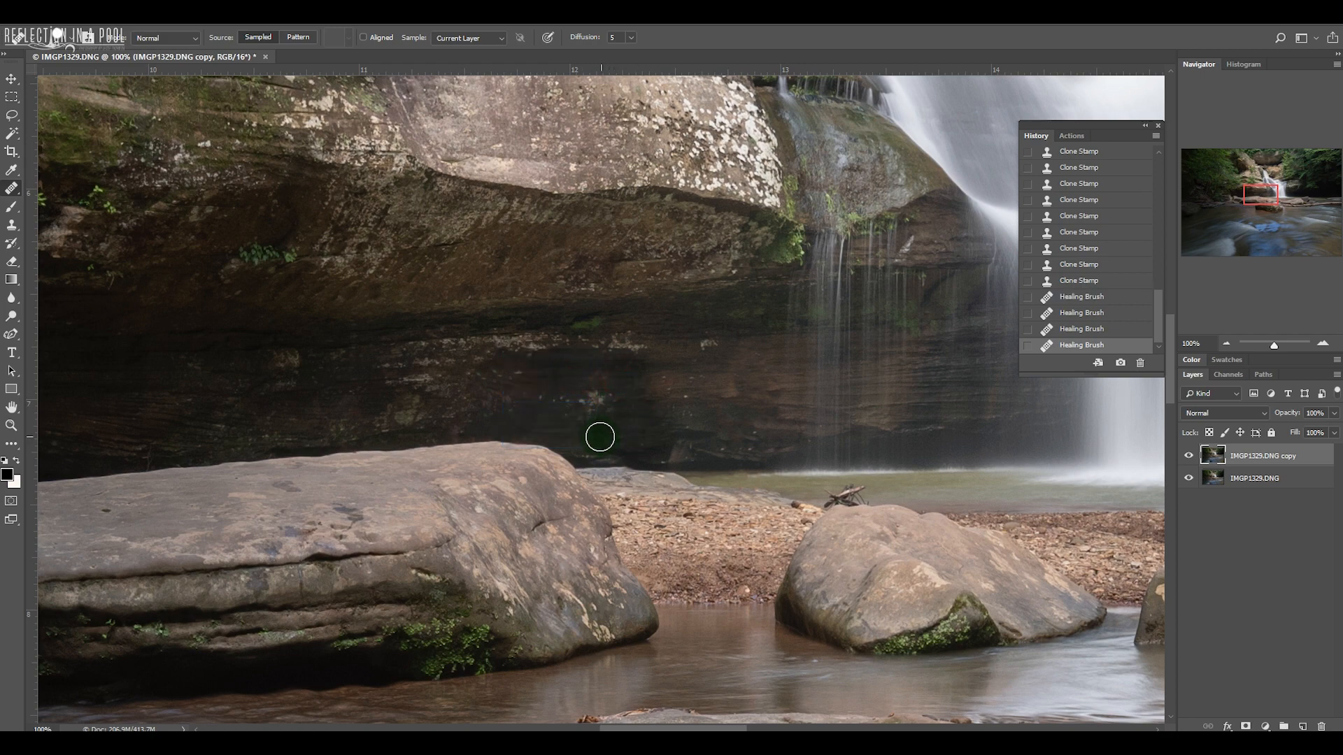
Step: Heal the remaining smudges along the base of the rock wall and above the large boulder's upper edge
left_click(592, 432, "alt")
mouse_move(620, 426)
left_mouse_down()
mouse_move(644, 444)
mouse_move(639, 422)
mouse_move(695, 496)
mouse_move(600, 444)
mouse_move(718, 460)
mouse_move(692, 447)
left_mouse_up()
left_click(600, 444, "alt")
left_click(698, 397, "alt")
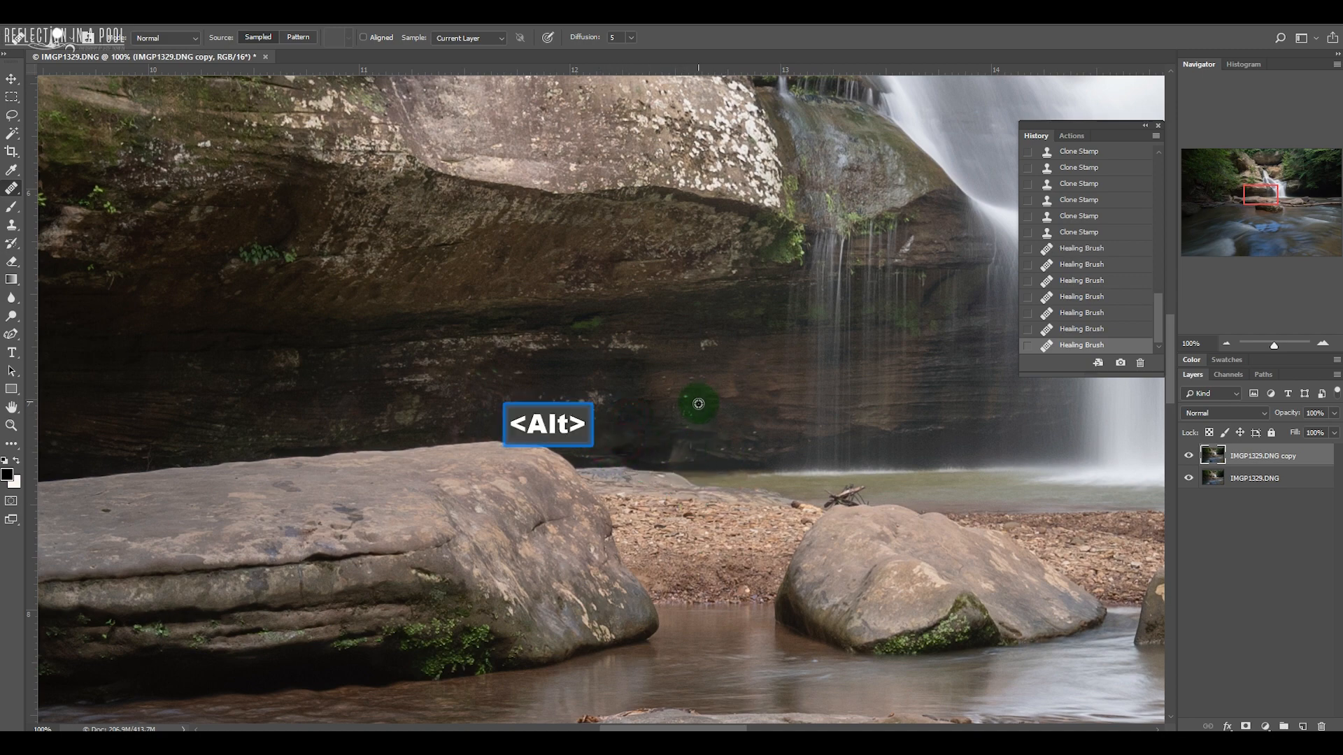
left_click_drag(650, 388, 639, 381)
left_click(657, 423, "alt")
left_click(573, 472)
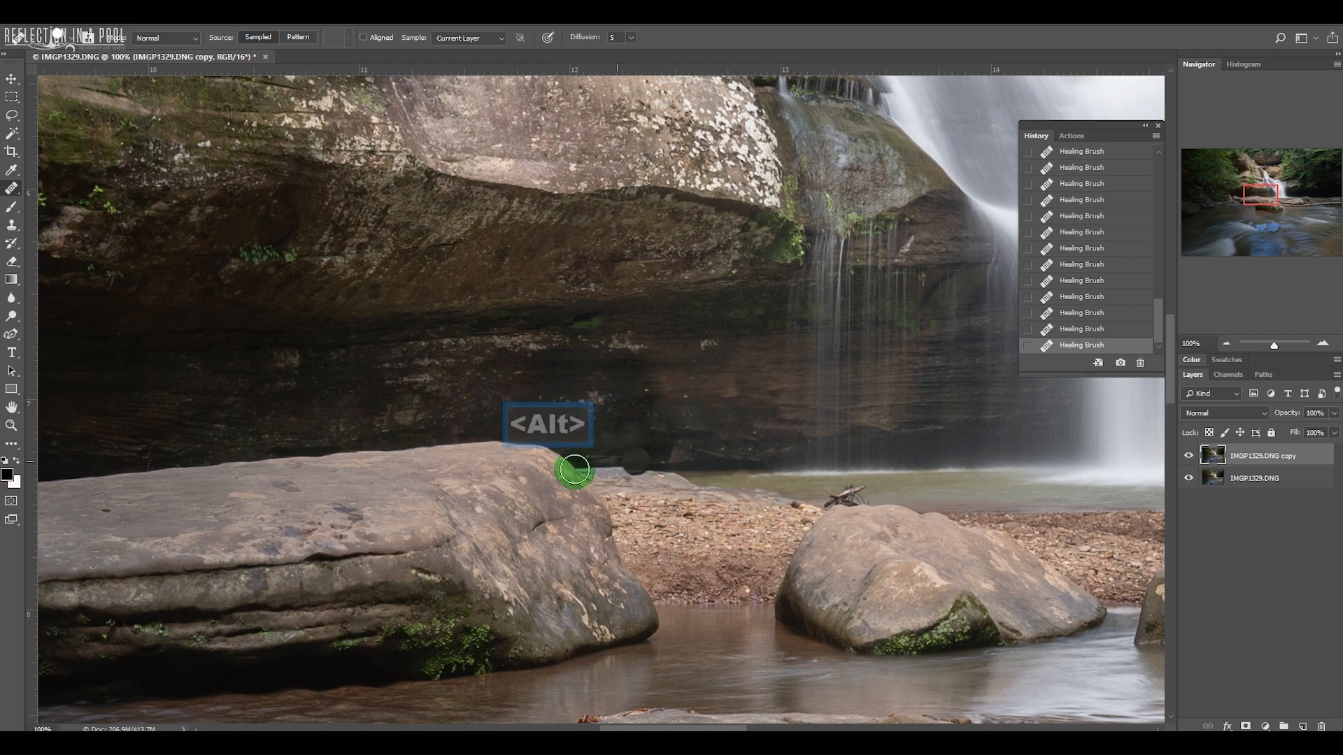
left_click(635, 384, "alt")
Step: Run the S Curve action and paint black on its mask over the waterfall at 38% brush opacity
left_click(1227, 343)
left_click(1227, 343)
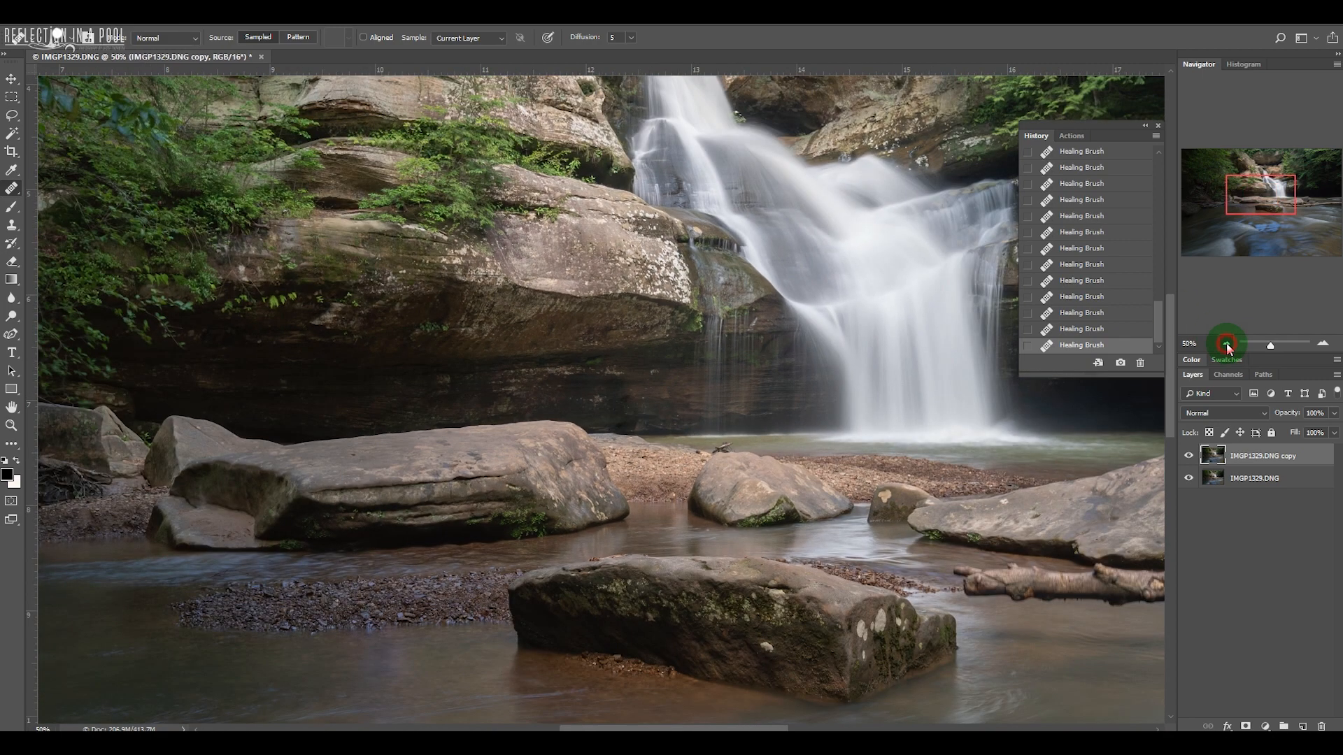
left_click(1227, 343)
left_click(1227, 343)
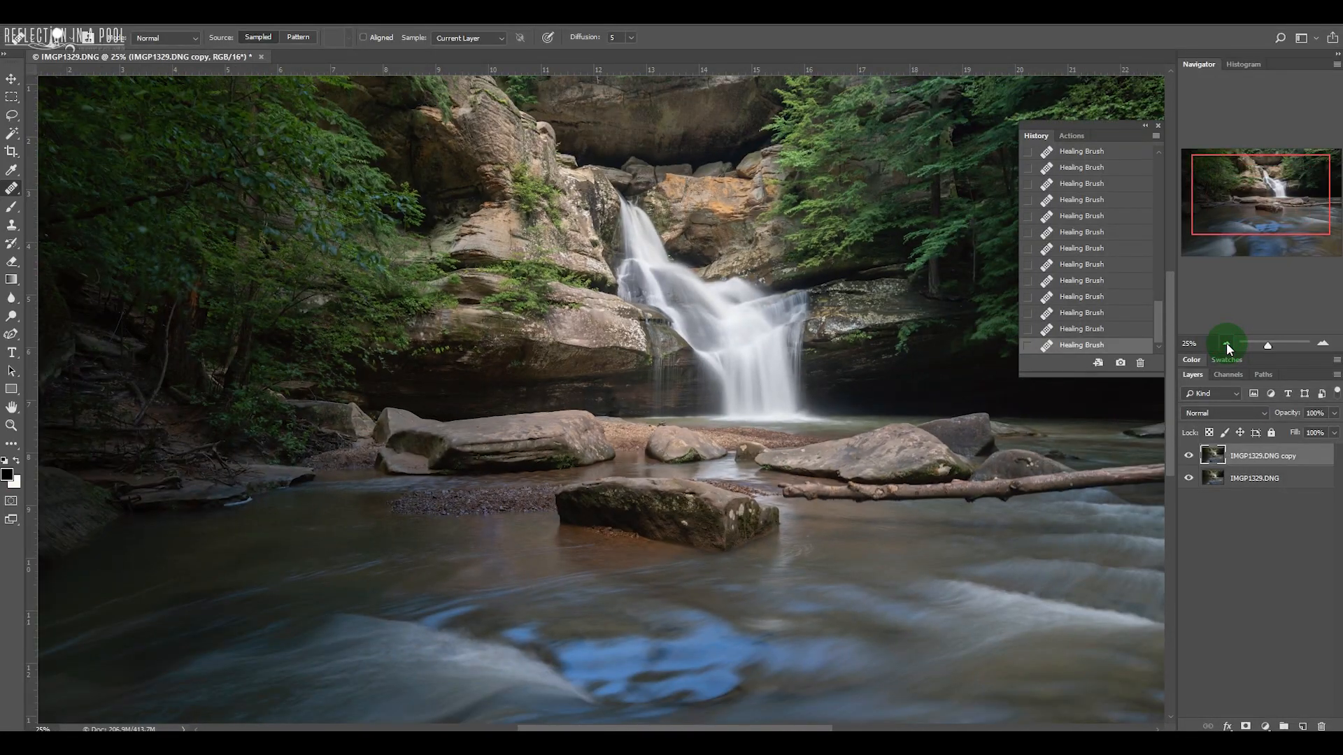
left_click(1227, 342)
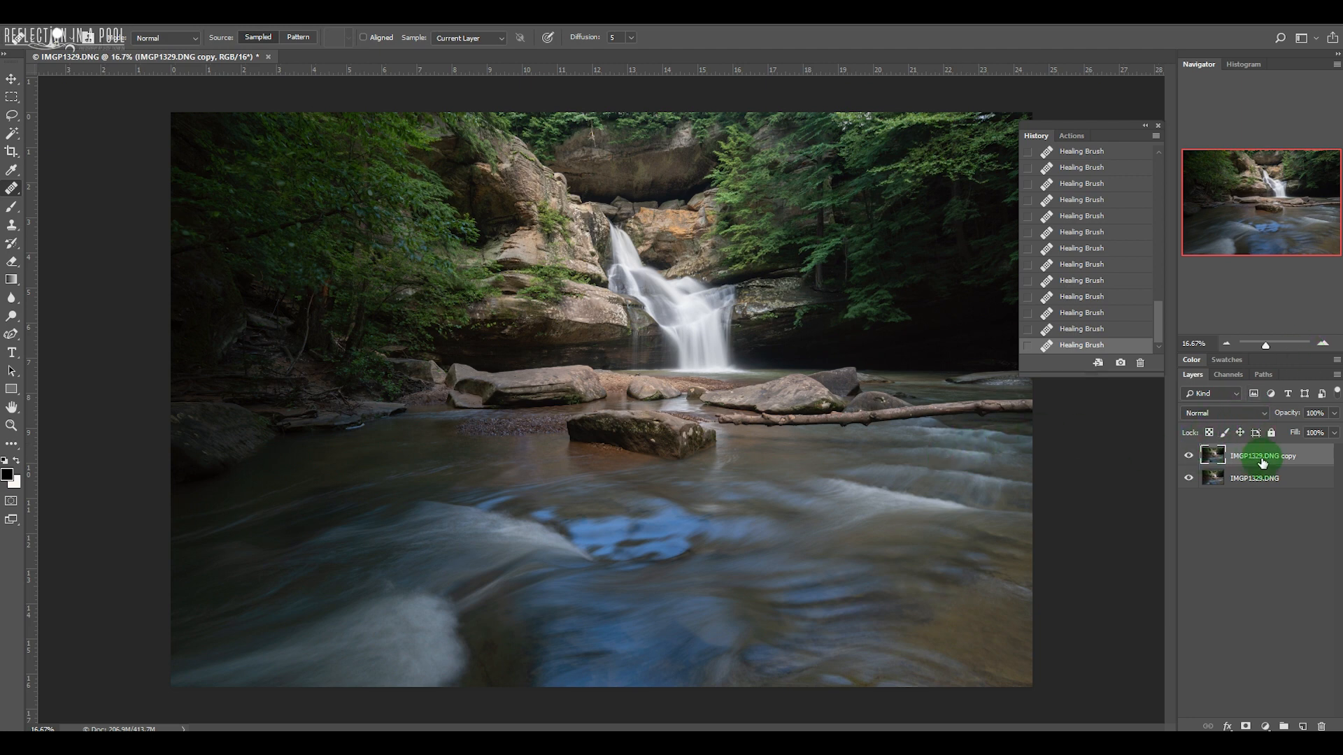
left_click(1069, 135)
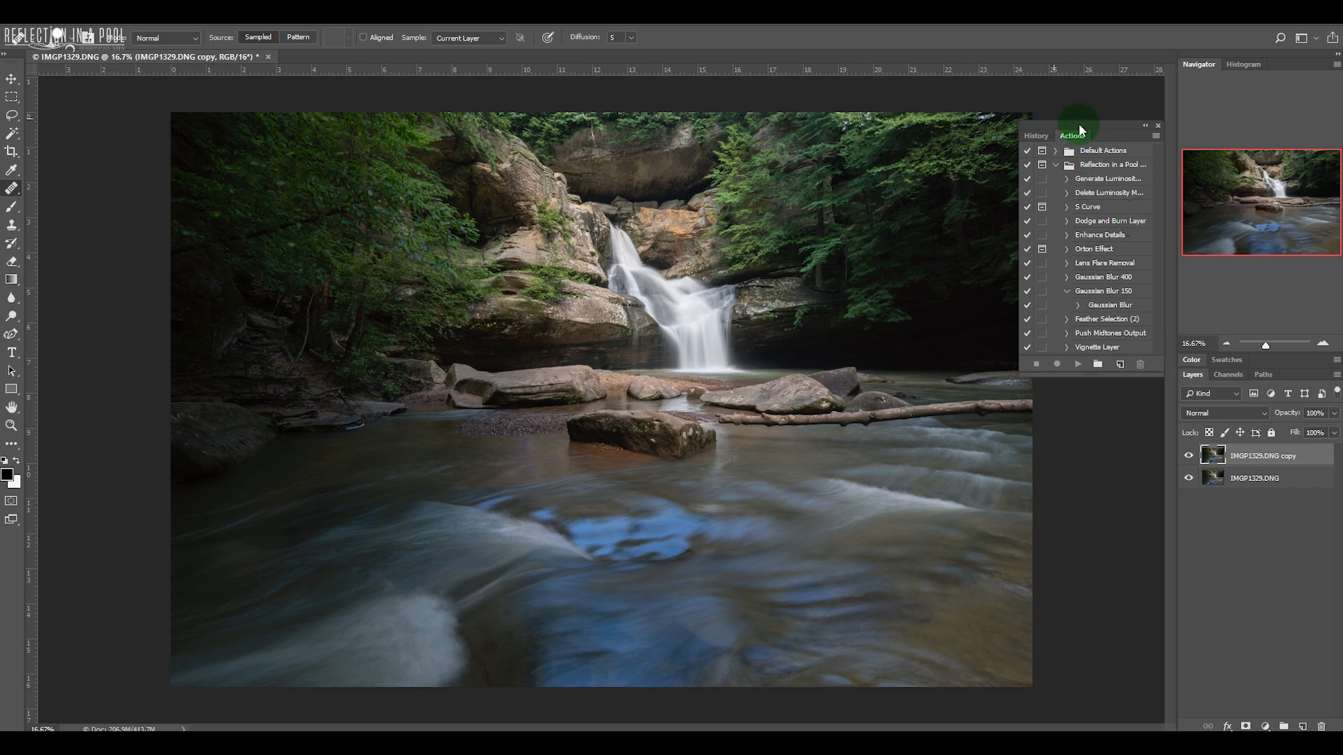
left_click(1088, 207)
left_click(1079, 364)
key("b")
left_click_drag(636, 275, 690, 319)
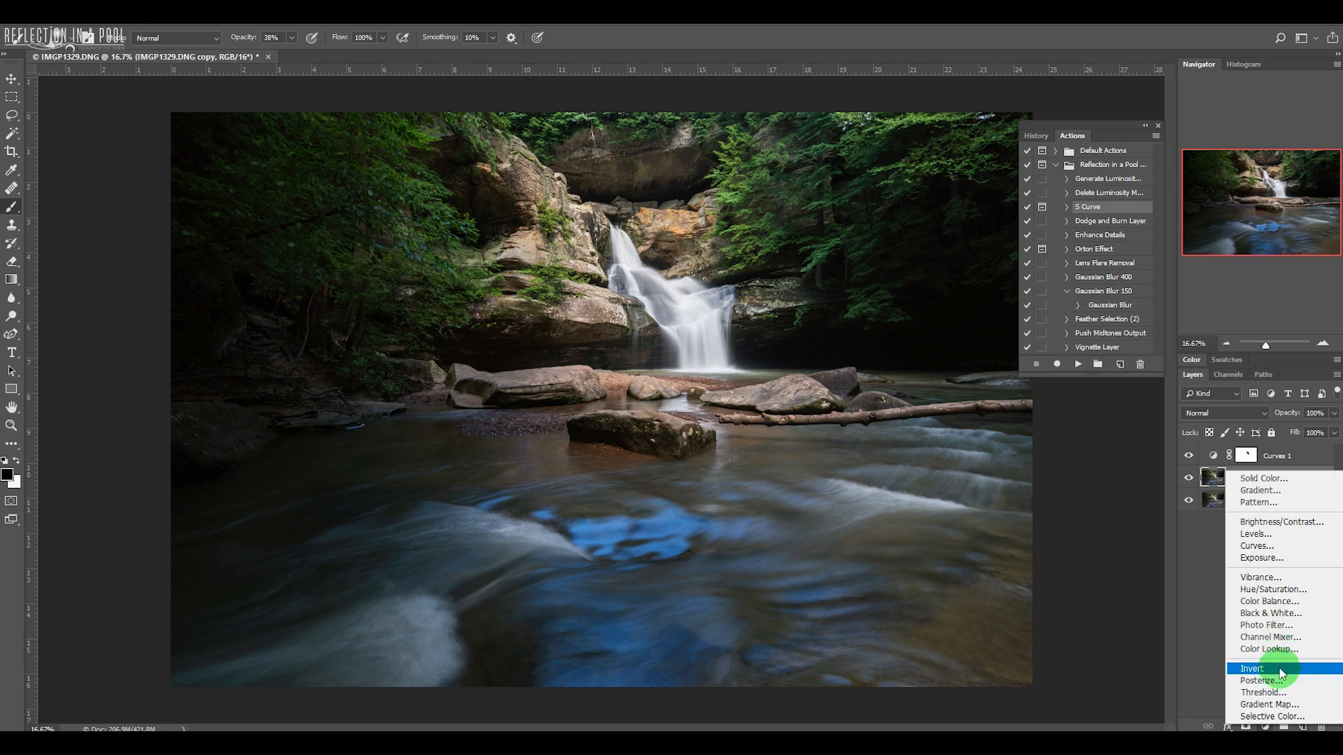
Step: Add Color Balance and Hue/Saturation adjustment layers below the curves layer, and lower the saturation of the blues
left_click(1274, 665)
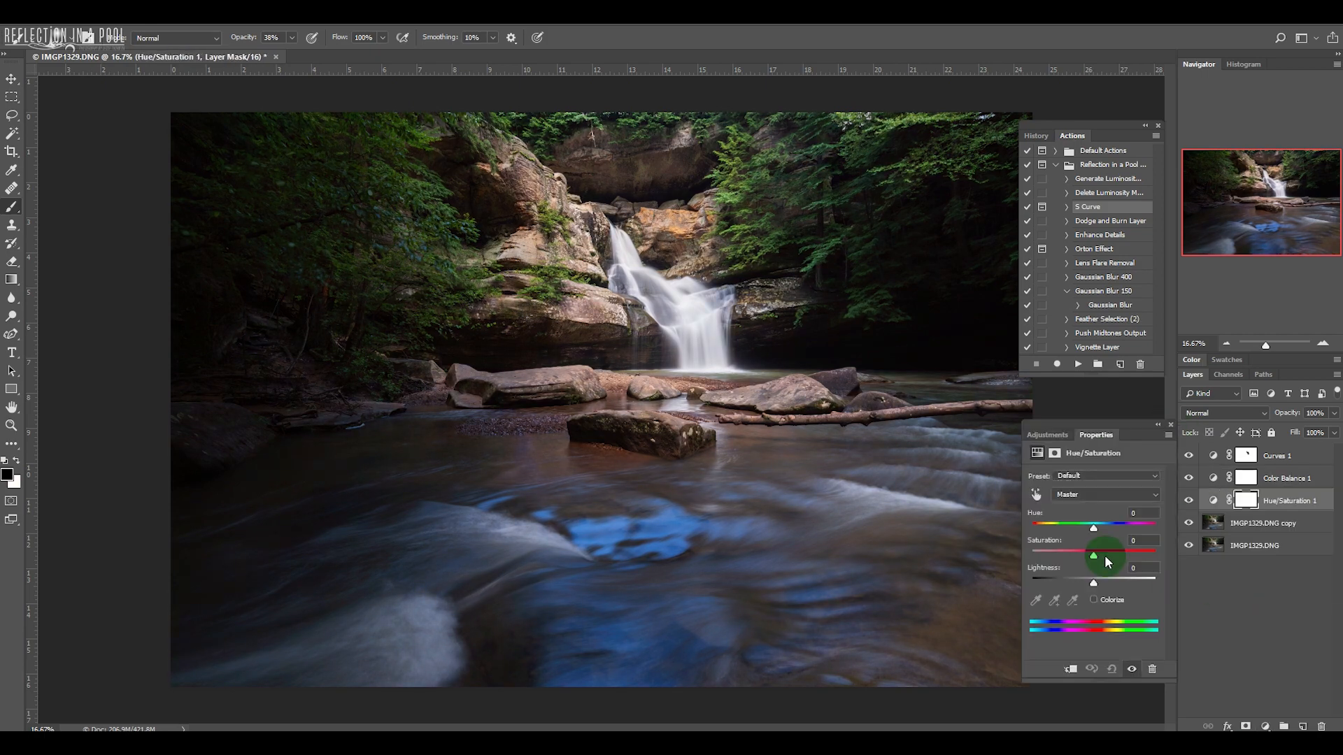
left_click(1106, 494)
left_click(1077, 568)
left_click_drag(1093, 556, 1064, 555)
left_click(1170, 424)
Step: Invert the Hue/Saturation 1 mask and paint white over the blue reflections in the foreground water
key("ctrl+i")
key("x")
mouse_move(679, 523)
left_mouse_down()
mouse_move(631, 495)
mouse_move(951, 526)
mouse_move(448, 489)
mouse_move(983, 552)
left_mouse_up()
Step: Add a second Hue/Saturation layer directly above the IMGP1329.DNG copy layer and raise its saturation slightly
left_click(1263, 524)
left_click(1266, 726)
left_click(1274, 666)
left_click_drag(1093, 556, 1110, 560)
left_click(1170, 426)
Step: Run the Dodge and Burn Layer action above IMGP1329.DNG copy, then brighten the rocks and darken the waterfall and foreground water at 15% brush opacity
left_click(1267, 546)
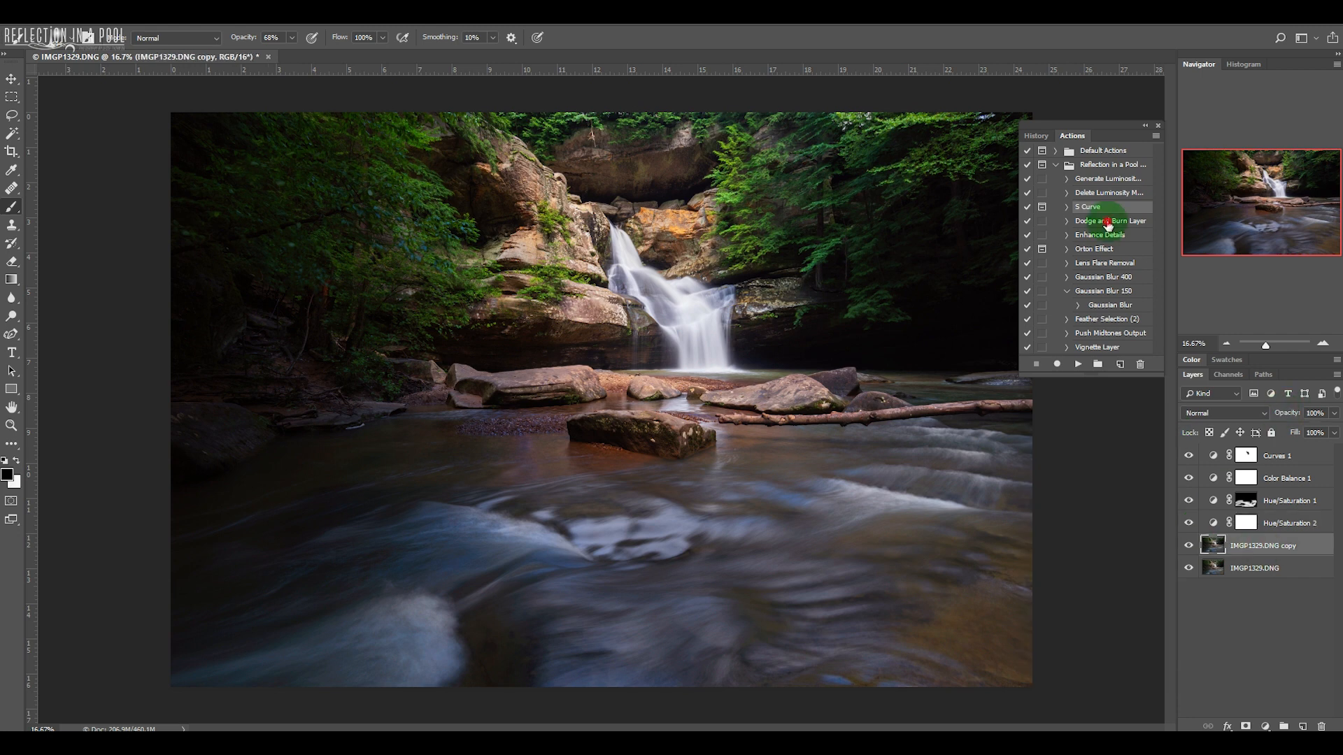
left_click(1108, 223)
left_click(1078, 365)
key("x")
left_click_drag(280, 38, 204, 41)
type("15")
left_click_drag(469, 384, 695, 455)
key("x")
left_click_drag(688, 323, 640, 286)
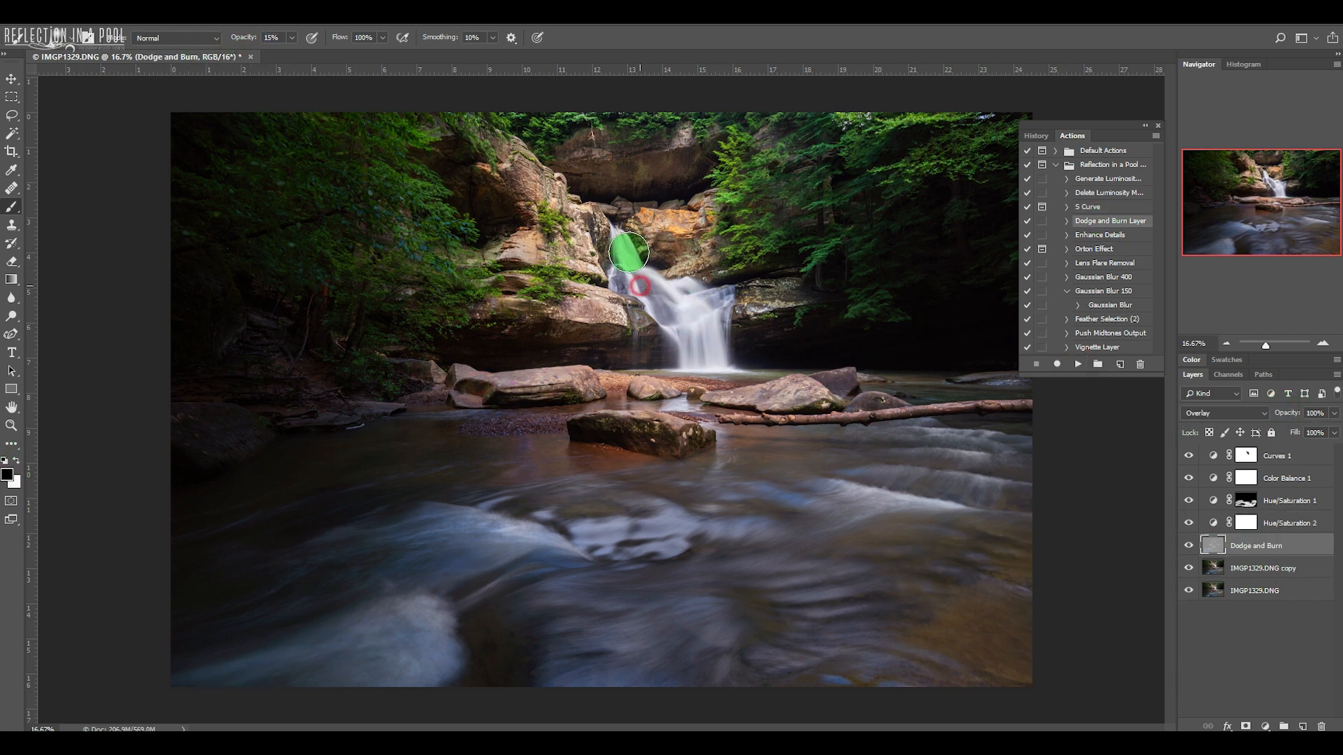
left_click_drag(797, 675, 1014, 675)
Step: Run the Vignette Layer action above IMGP1329.DNG copy and brush over the photo's lower-right water
left_click(1264, 568)
left_click(1097, 348)
left_click(1078, 365)
left_click_drag(867, 611, 977, 681)
Step: Run the Enhance Details action on the IMGP1329.DNG copy layer
left_click(1256, 545)
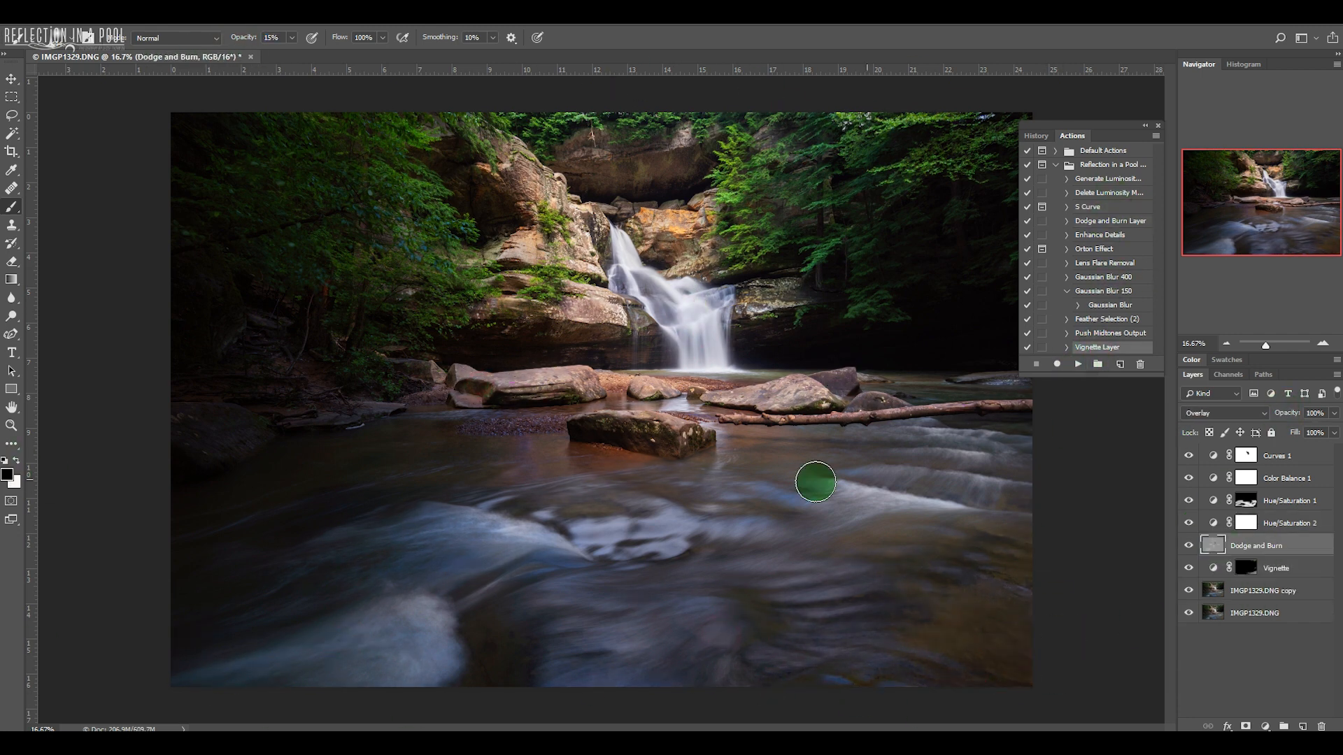
left_click(1264, 591)
left_click(1099, 234)
left_click(1078, 364)
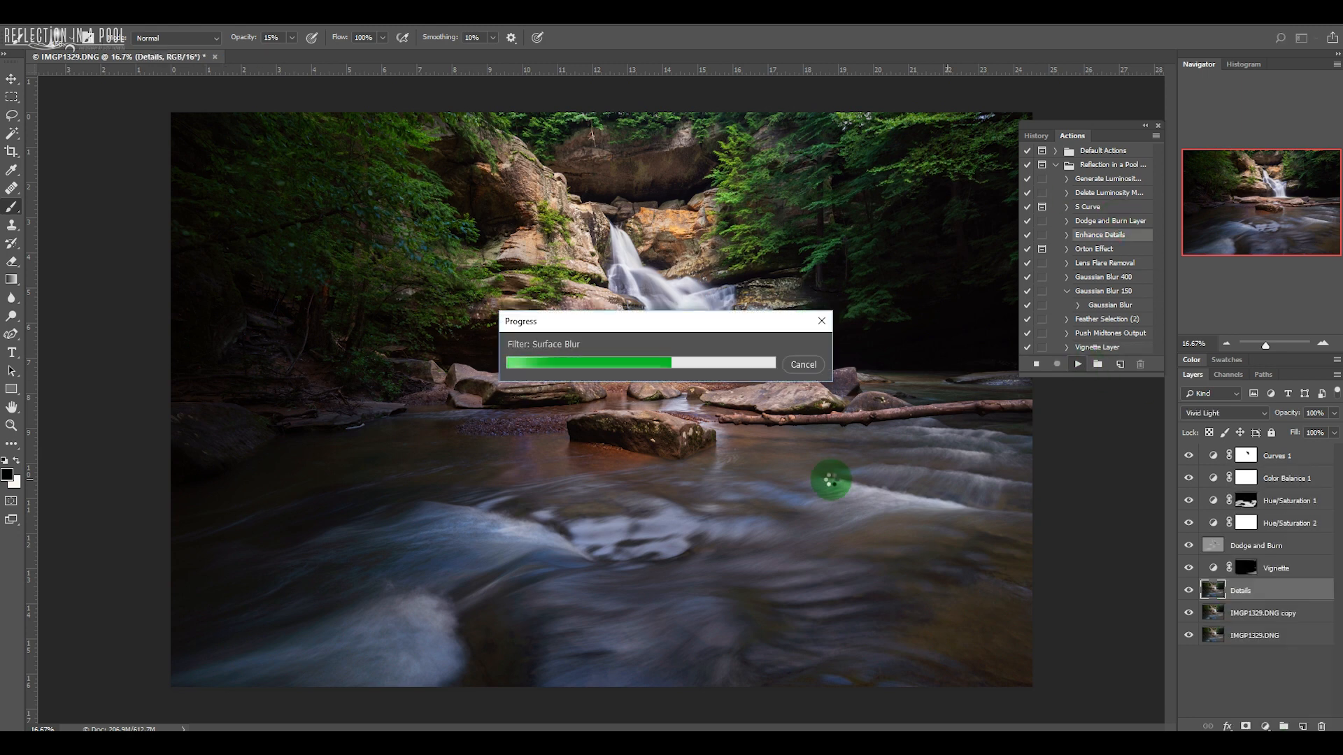
Step: Paint the Hue/Saturation 2 mask black over the water and extend the Hue/Saturation 1 mask in white across it, at 84% brush opacity
left_click(1238, 519)
key("x")
left_click_drag(976, 482, 789, 558)
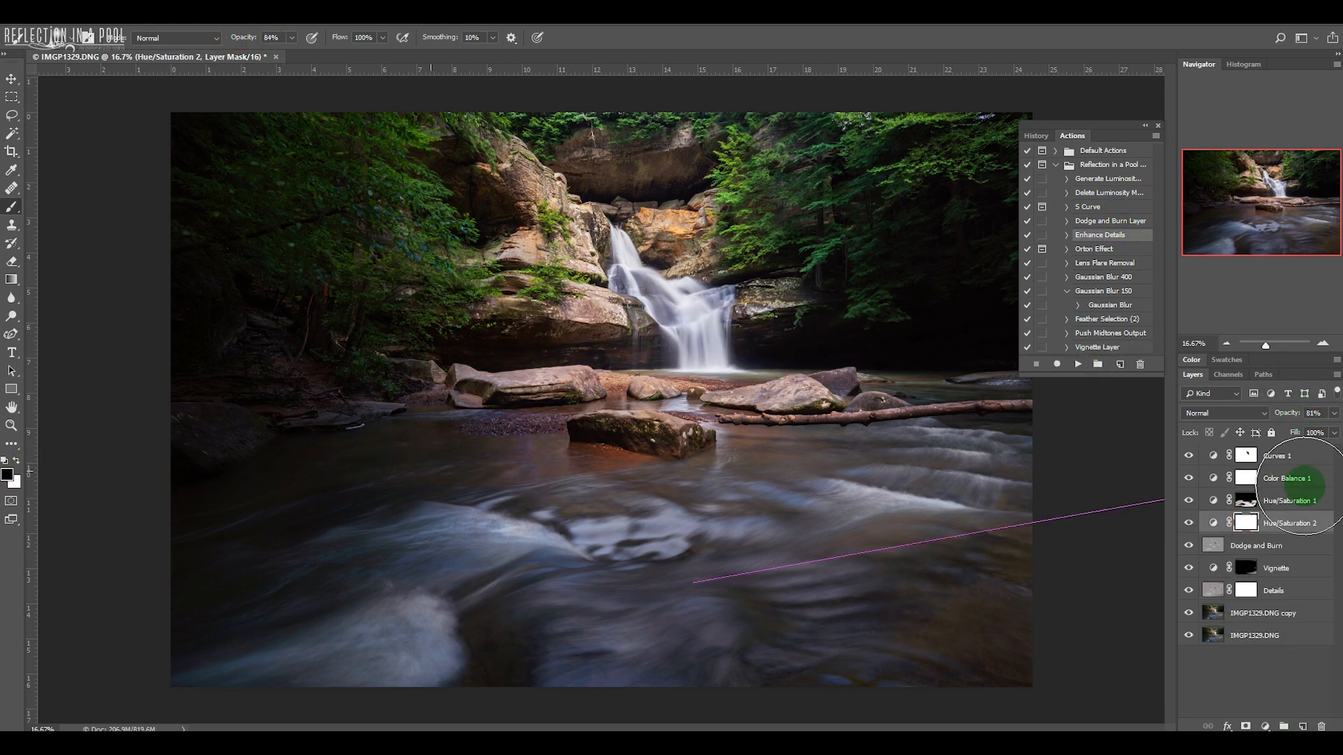
left_click(1246, 500)
key("x")
mouse_move(419, 476)
left_mouse_down()
mouse_move(353, 473)
mouse_move(143, 617)
left_mouse_up()
Step: Quit Photoshop, saving the changes to IMGP1329.DNG, and return to Lightroom
left_click(1231, 612)
key("x")
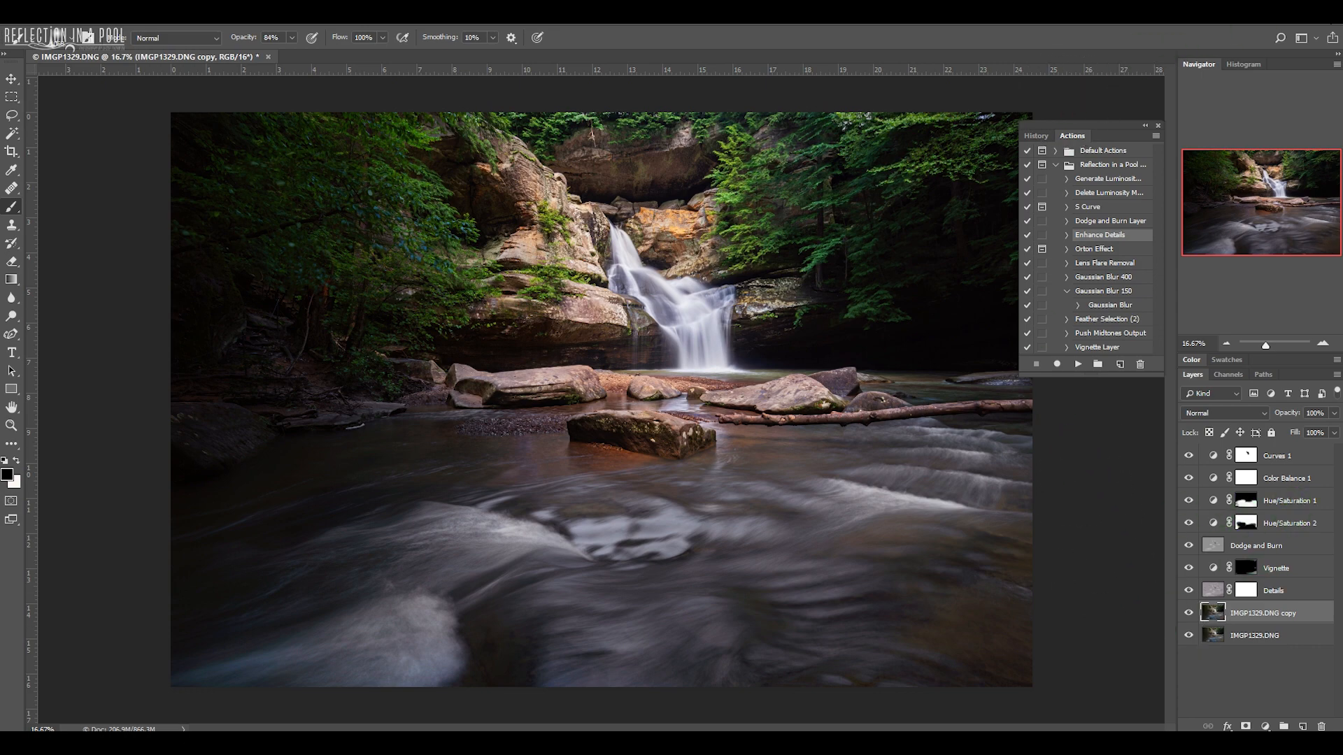
key("ctrl+q")
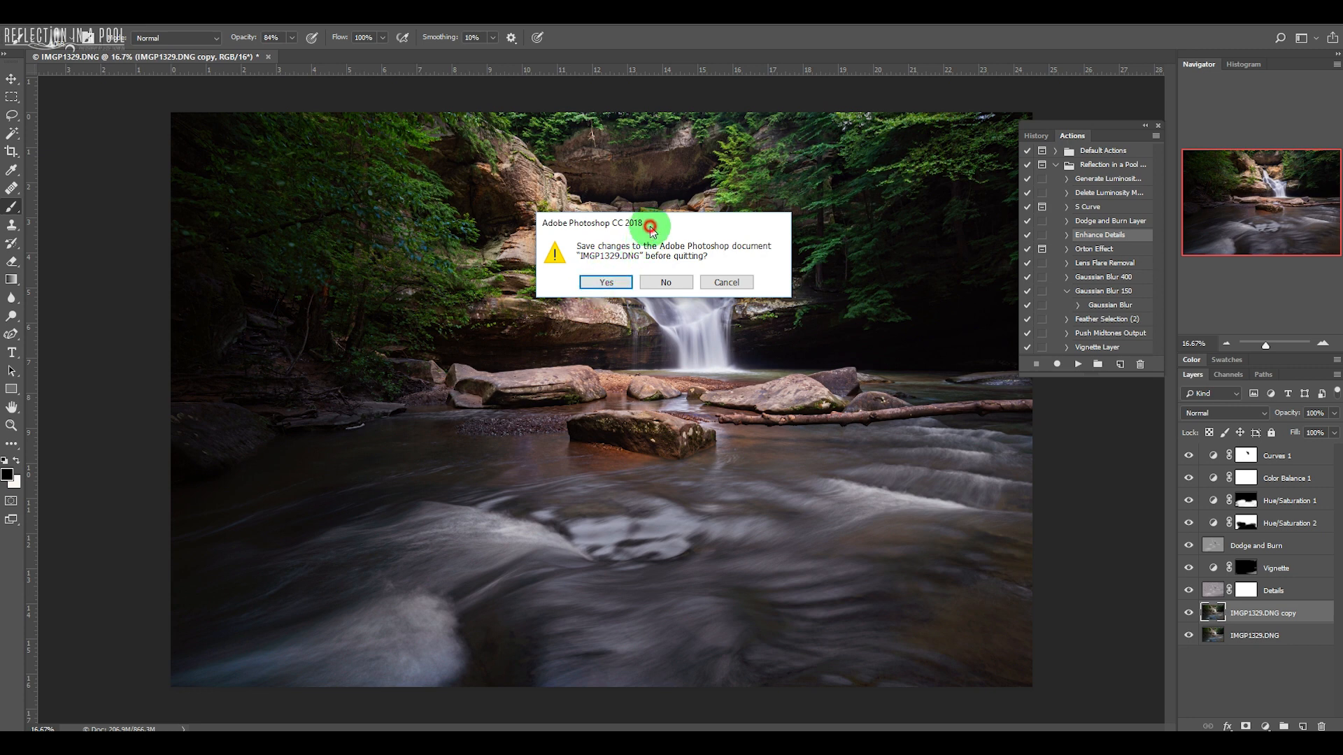
left_click(594, 320)
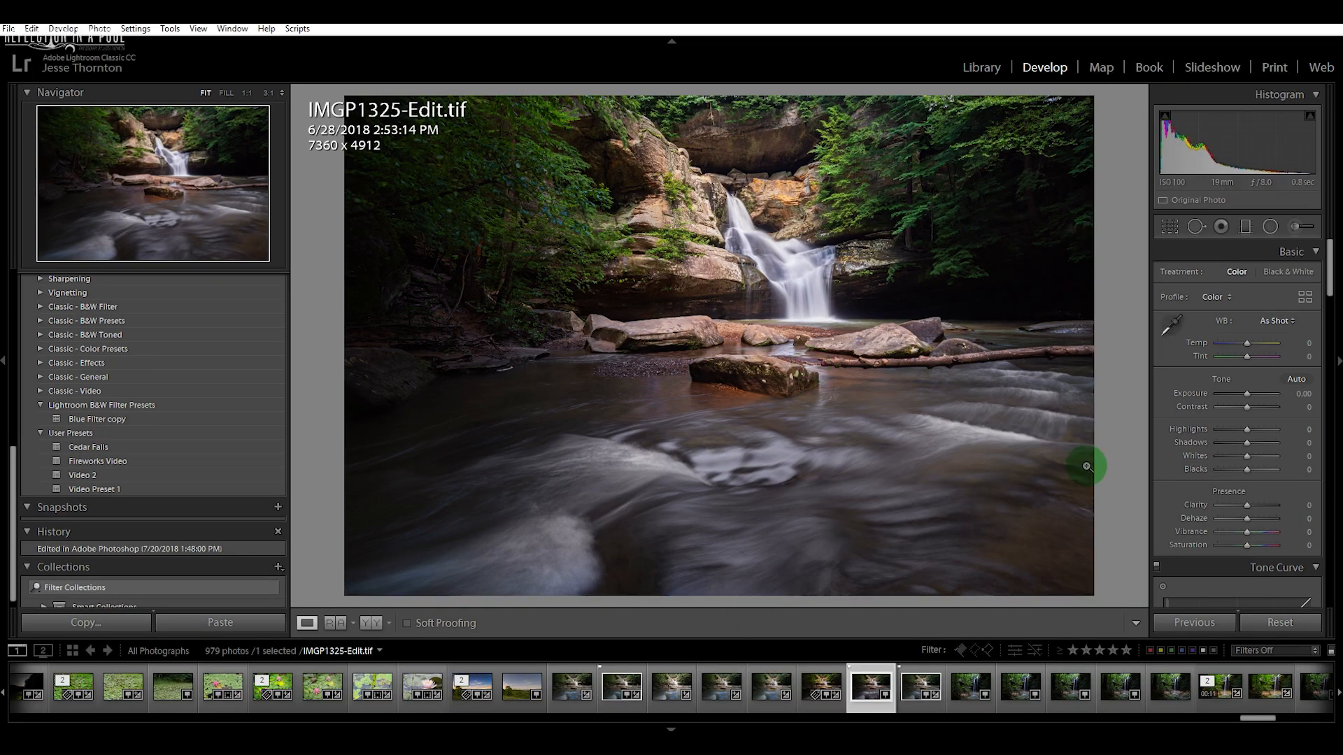
Step: Set exposure to +0.36, contrast +14, highlights -38, shadows +21, whites +10, blacks +5 and clarity +17
mouse_move(1249, 394)
left_mouse_down()
mouse_move(1248, 431)
mouse_move(1236, 430)
mouse_move(1253, 408)
left_mouse_up()
left_click_drag(1247, 443, 1253, 446)
left_click_drag(1247, 456, 1251, 457)
left_click_drag(1247, 470, 1252, 506)
left_click(1252, 507)
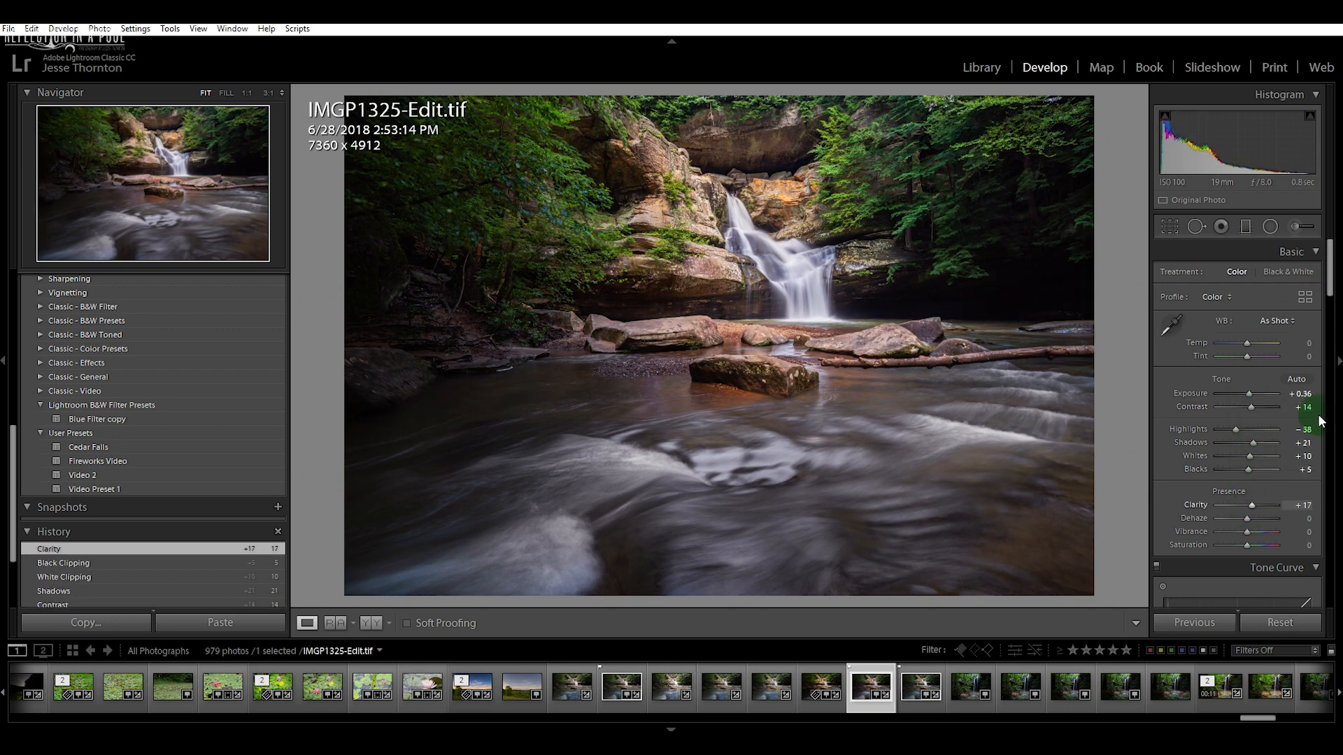
Step: Sharpen the photo with an amount of 75 and masking of 60
left_click(1333, 283)
left_click(1334, 283)
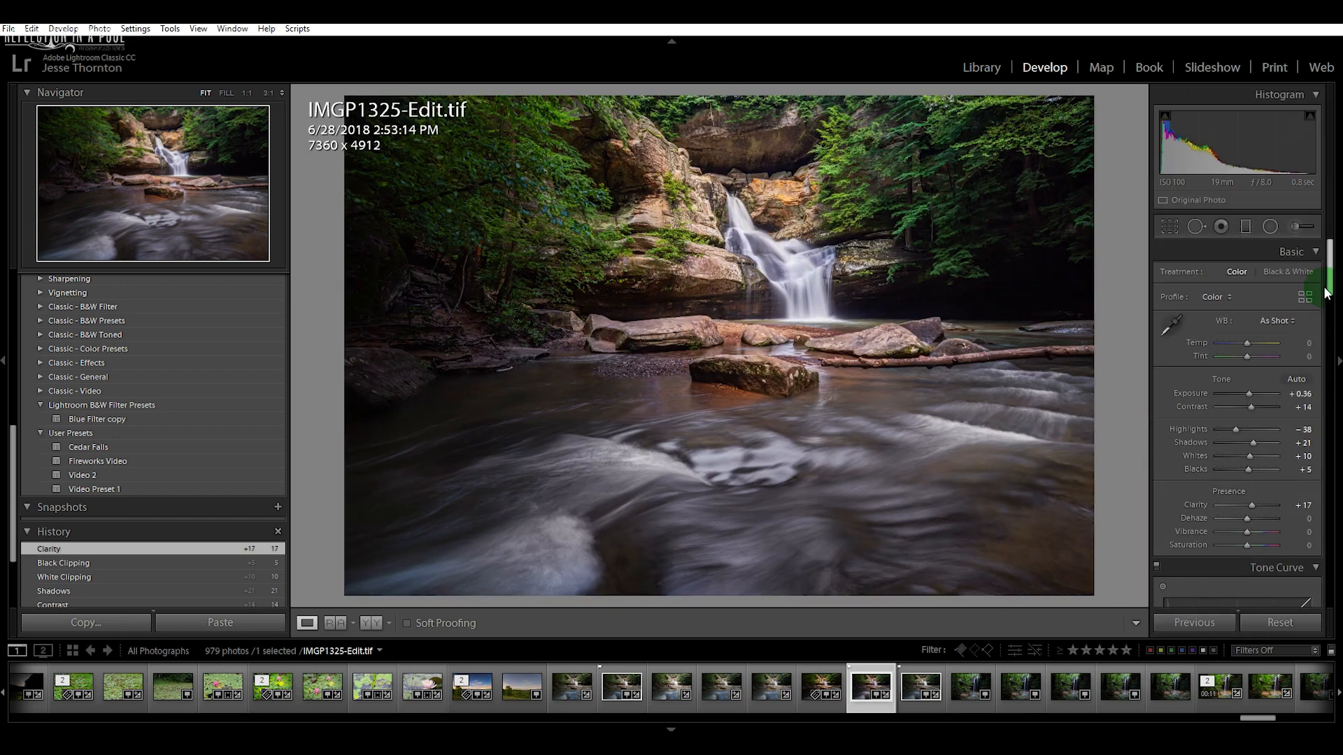
left_click_drag(1329, 283, 1320, 479)
left_click_drag(1216, 448, 1252, 491)
key("alt")
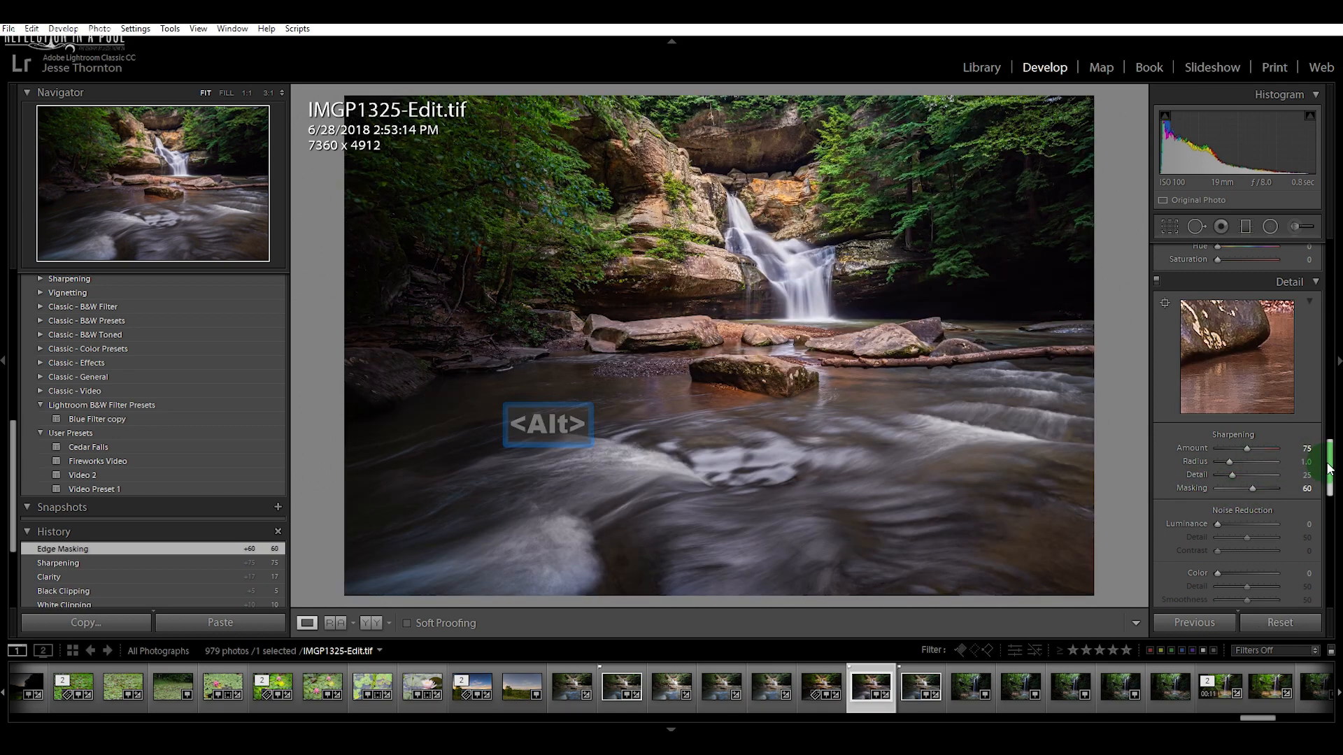
Step: Inspect the retouched rock wall, boulders and waterfall at 1:1, then review the whole photo
left_click_drag(1331, 461, 1329, 262)
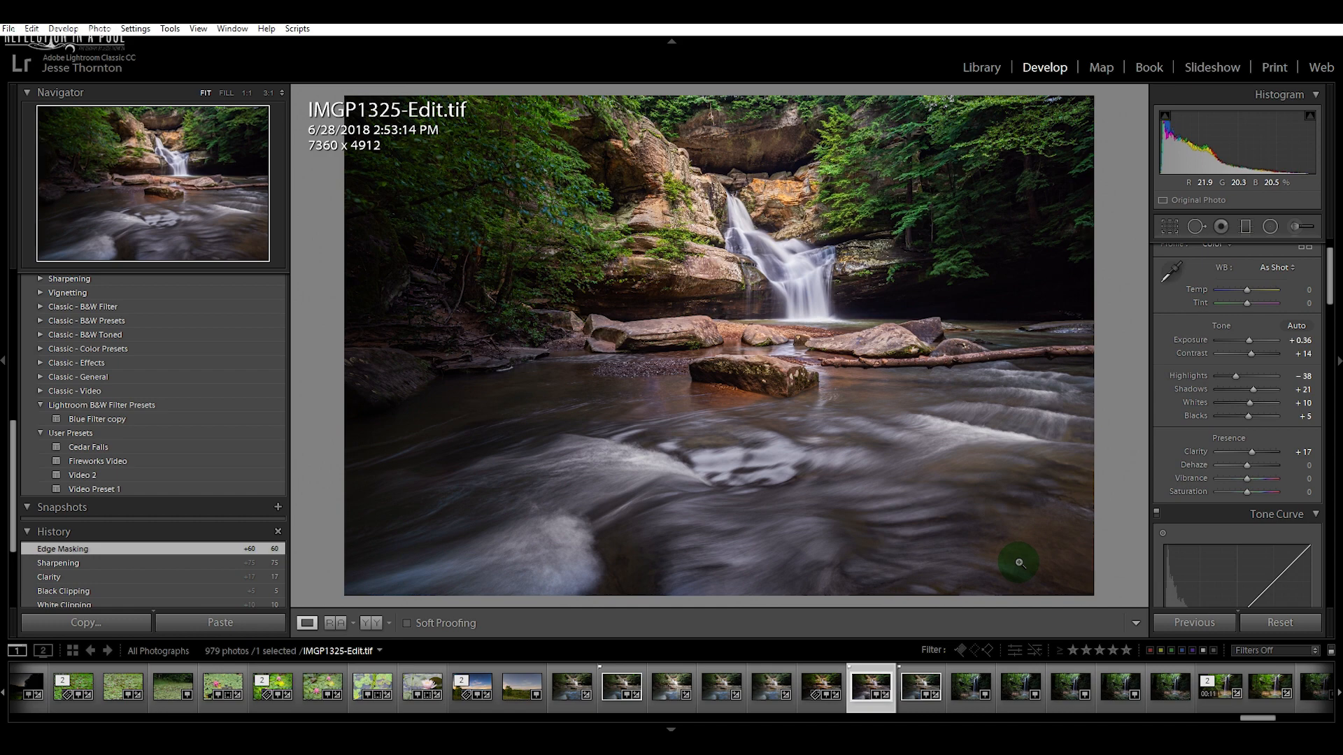
left_click(728, 305)
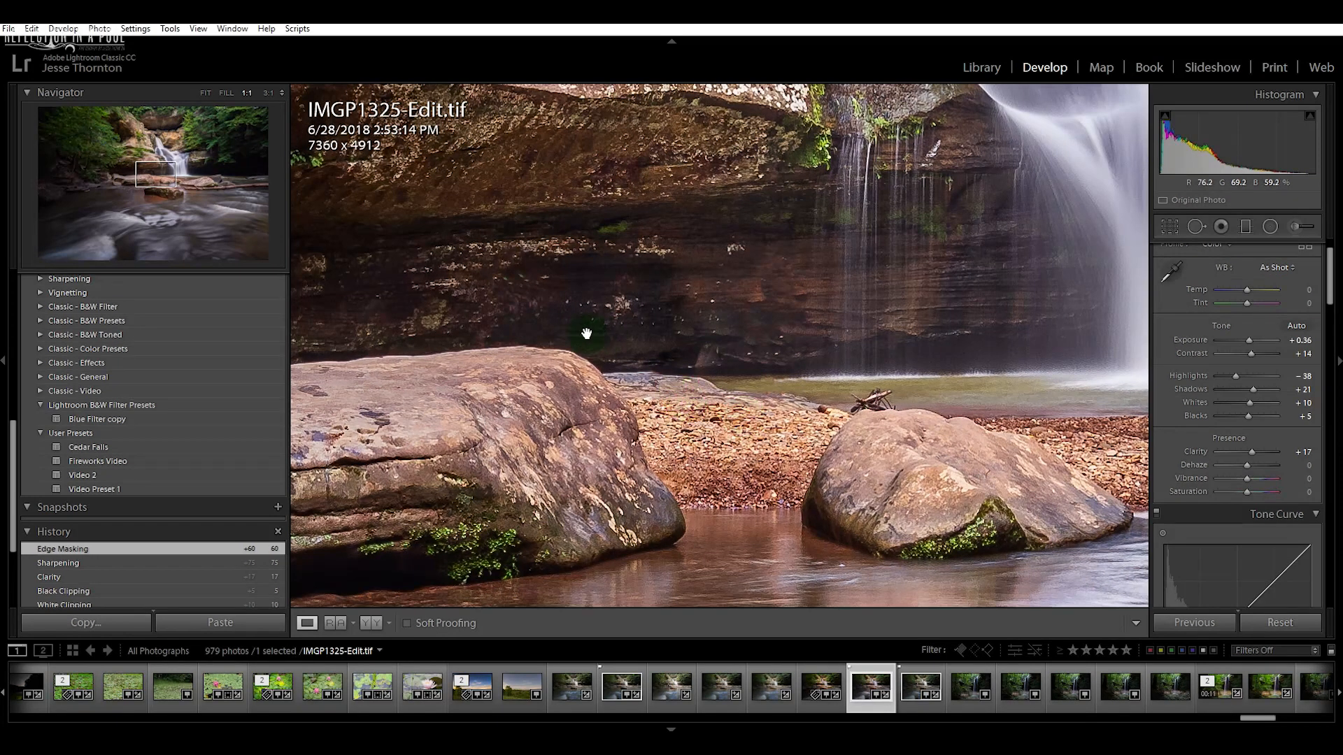
left_click_drag(549, 345, 626, 345)
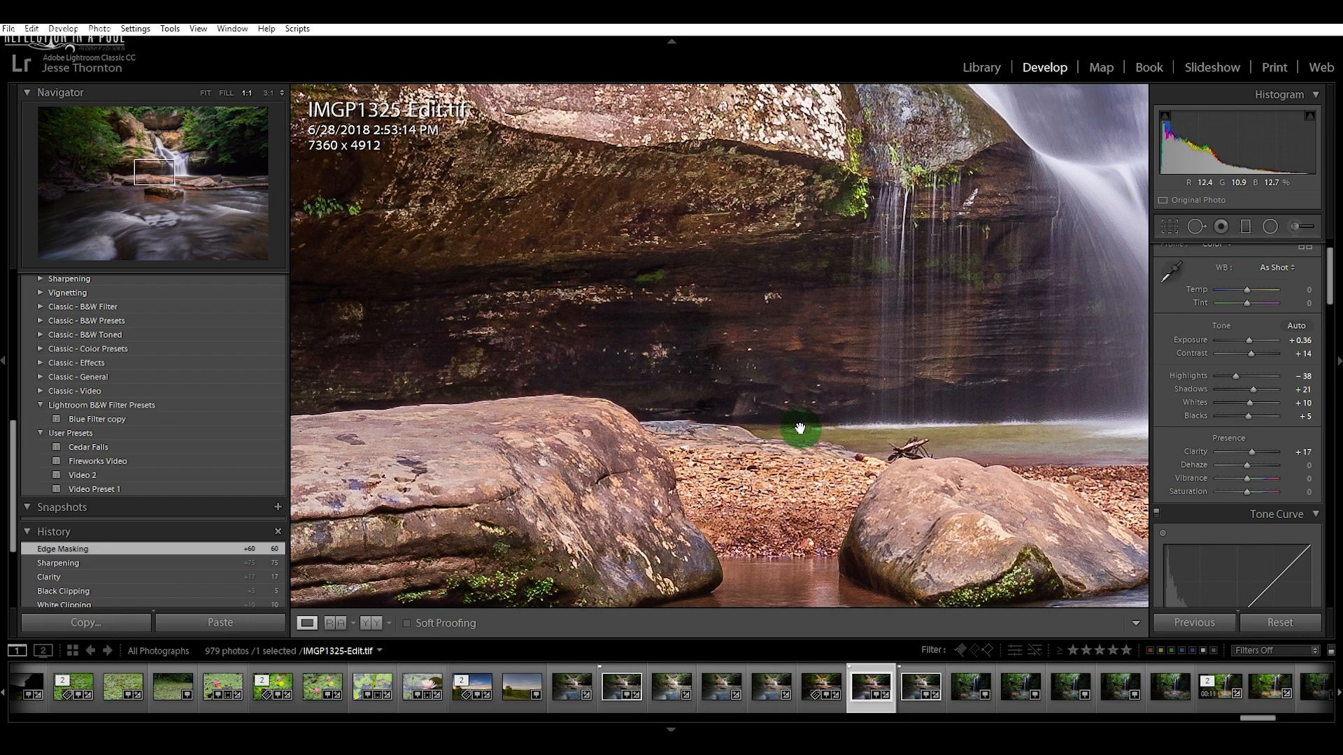
left_click_drag(549, 417, 413, 473)
left_click_drag(830, 404, 448, 416)
left_click_drag(891, 462, 354, 484)
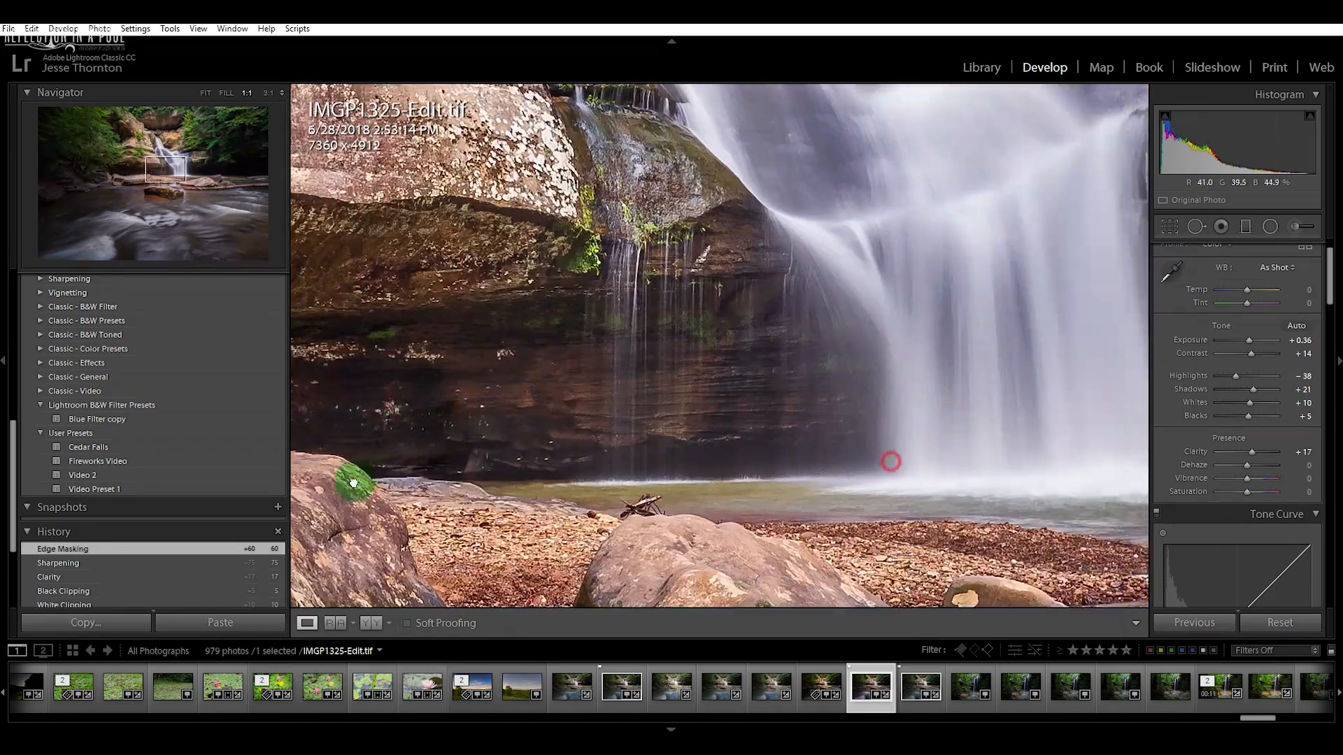
left_click_drag(796, 346, 553, 448)
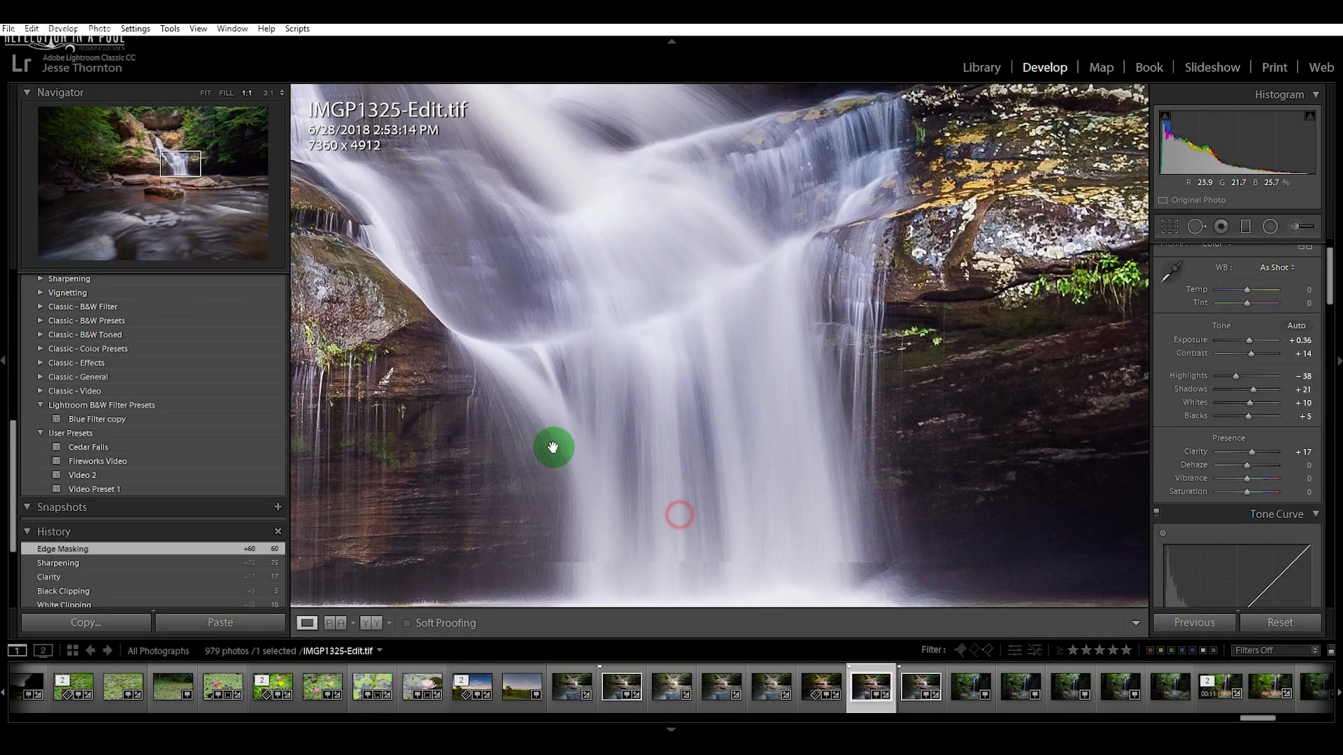
left_click(420, 492)
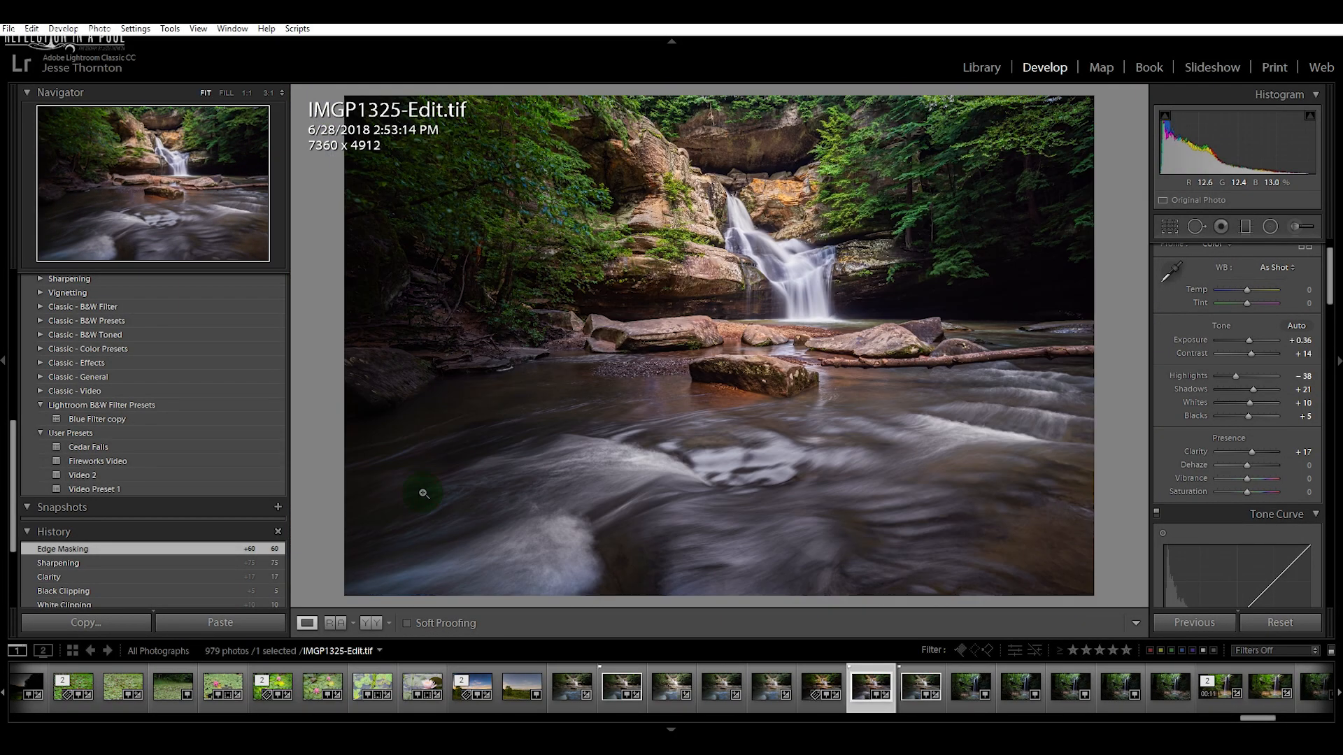